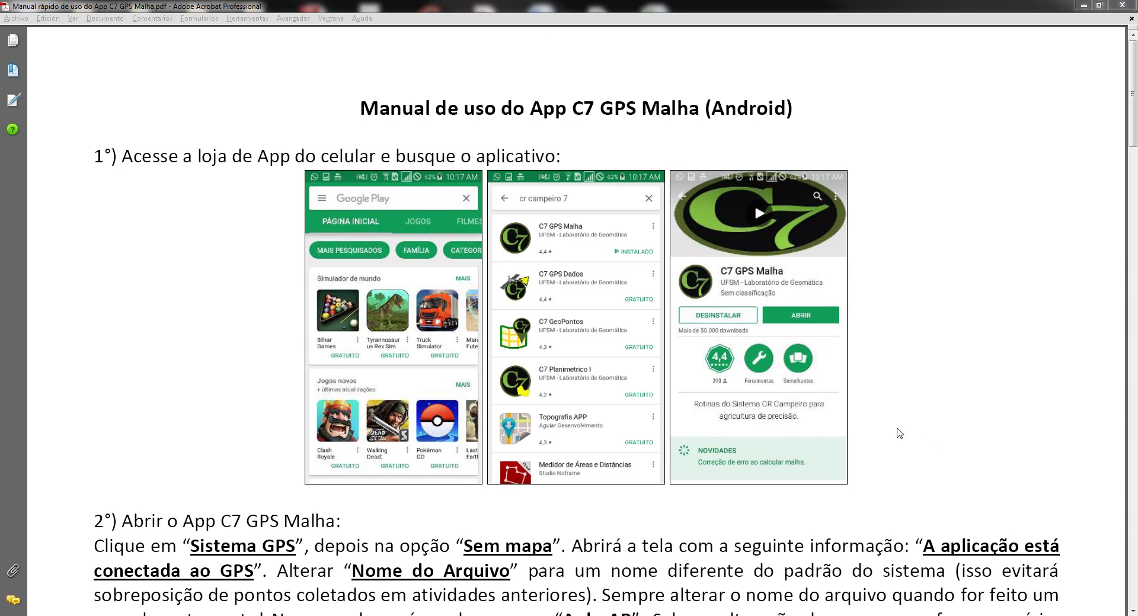
Step: Read the C7 GPS Malha manual's sections on installing the app, naming the coordinate file and mapping the field perimeter
scroll(899, 433, down, 2)
scroll(899, 433, down, 10)
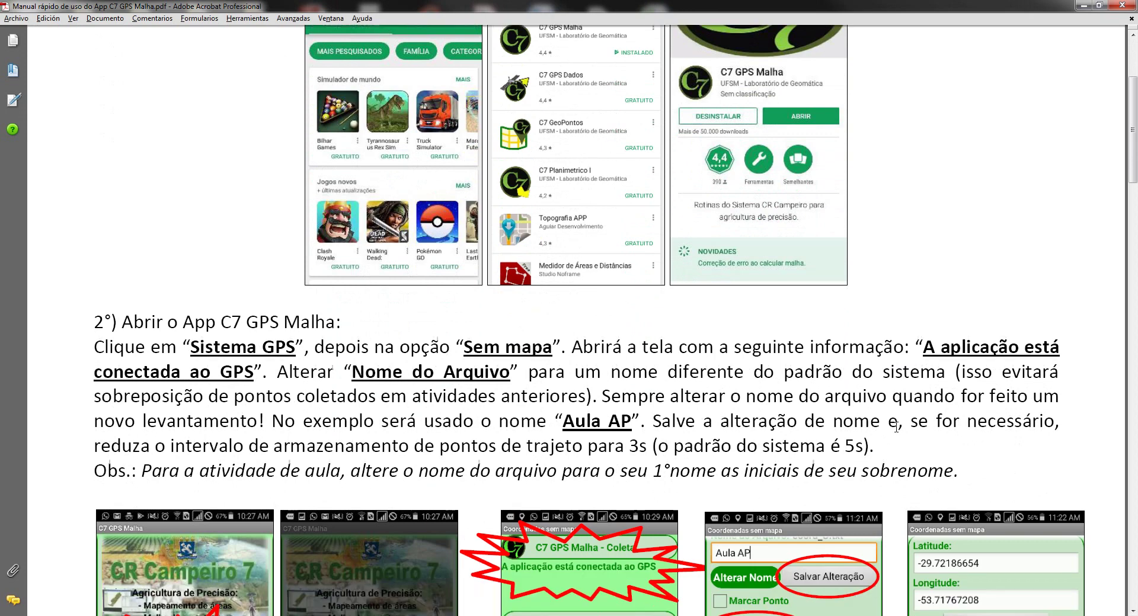
scroll(896, 427, down, 2)
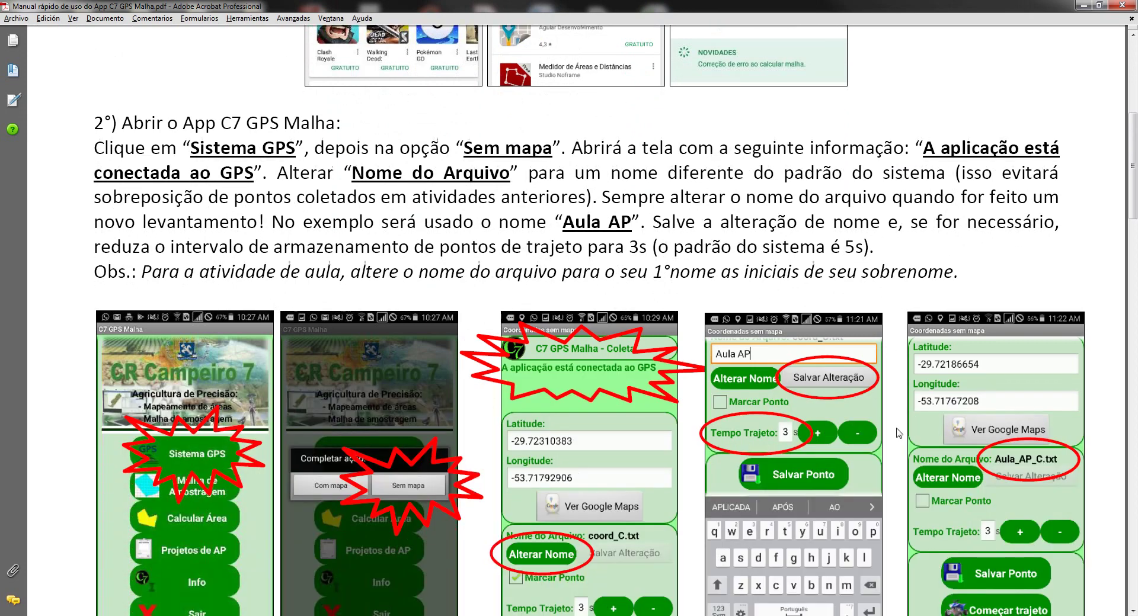
scroll(899, 433, down, 2)
scroll(898, 433, down, 1)
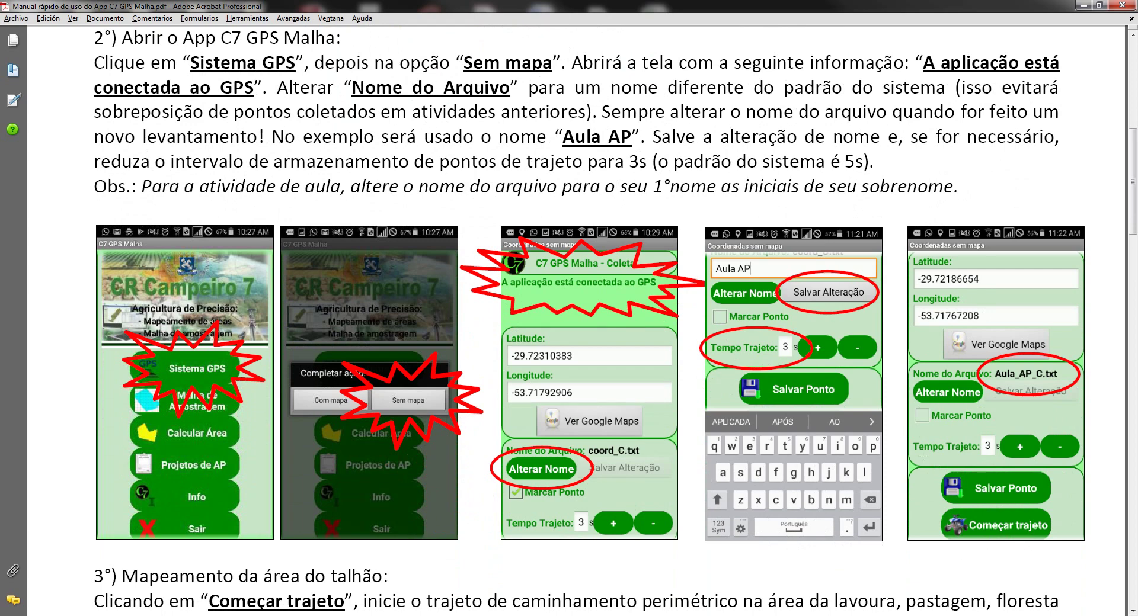
scroll(923, 457, down, 3)
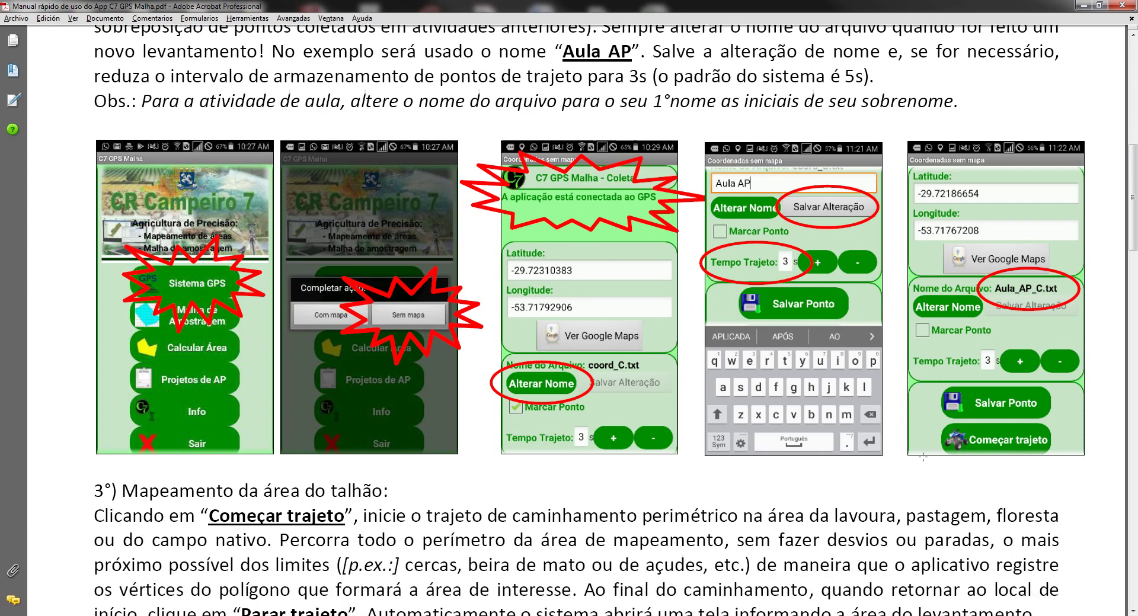
scroll(922, 457, down, 9)
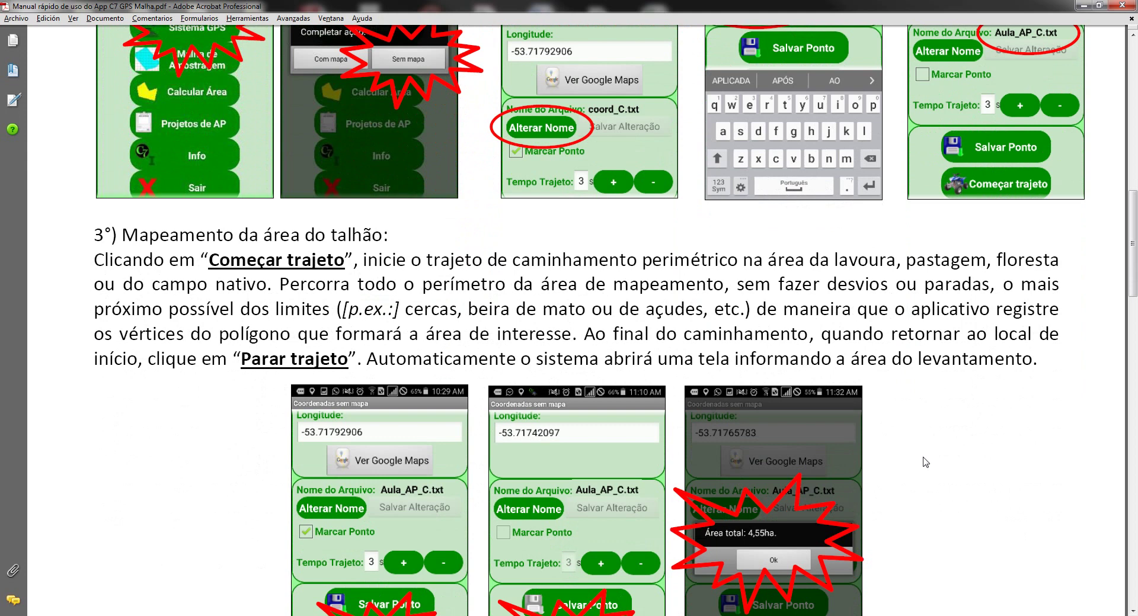
scroll(926, 462, down, 3)
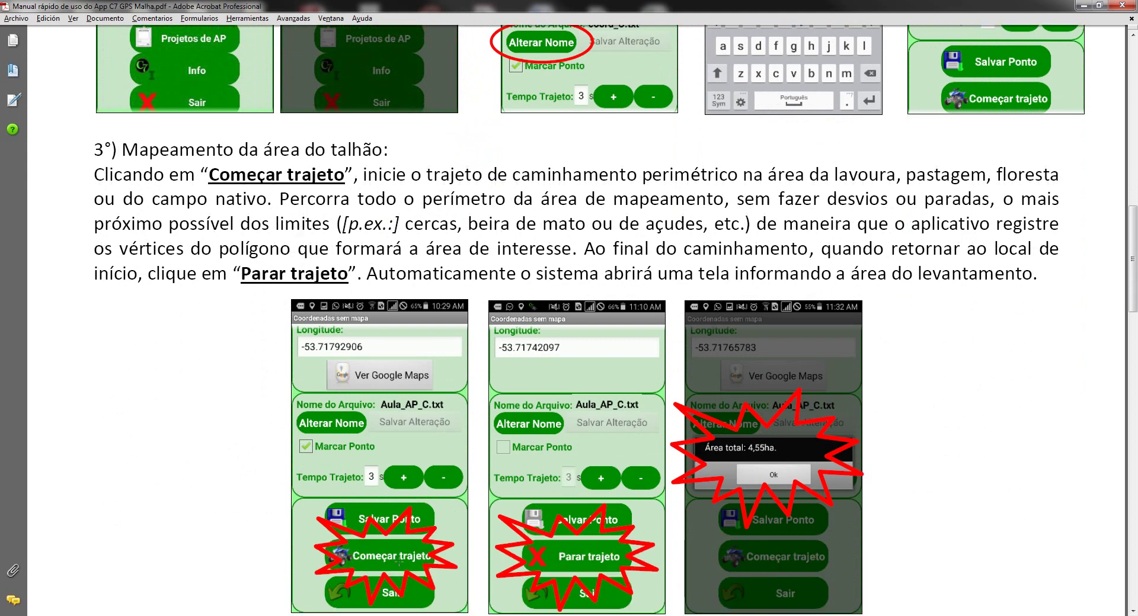
scroll(616, 320, down, 1)
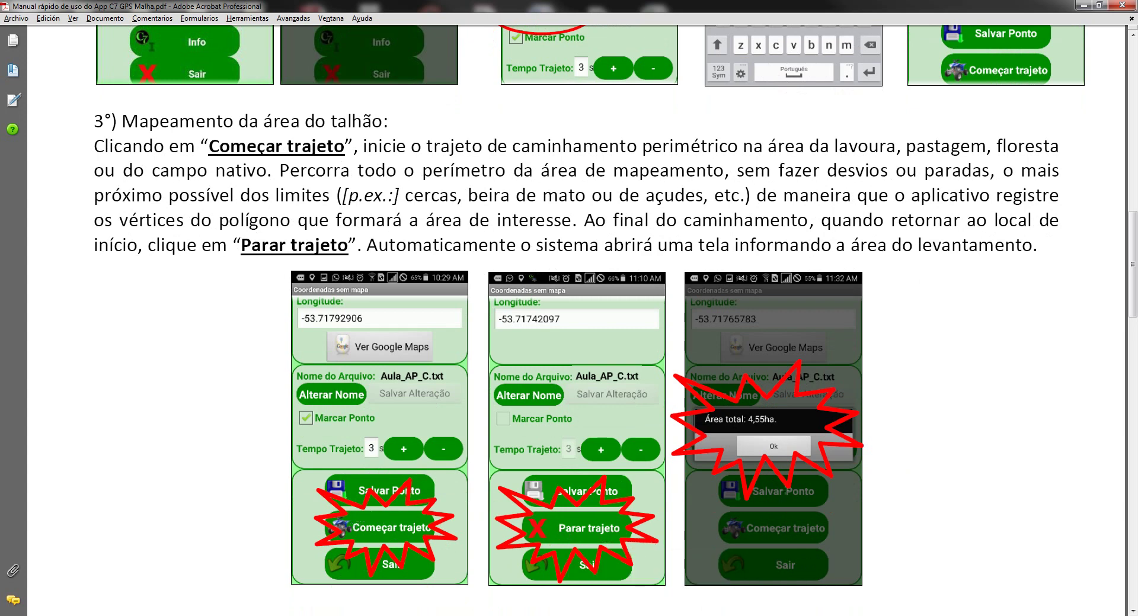
scroll(785, 490, down, 1)
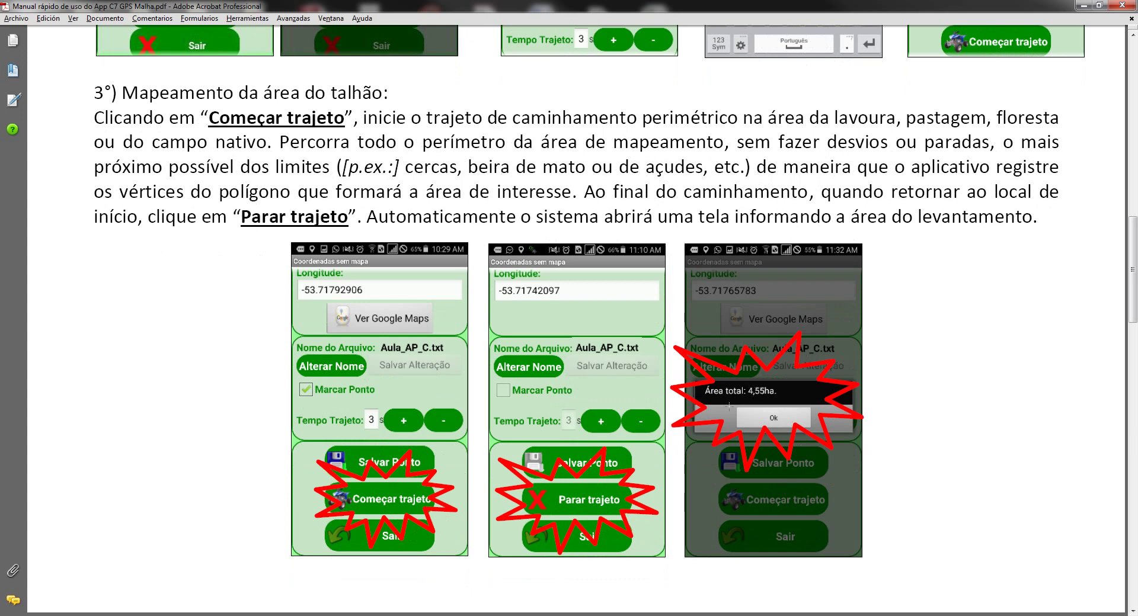
scroll(750, 422, down, 10)
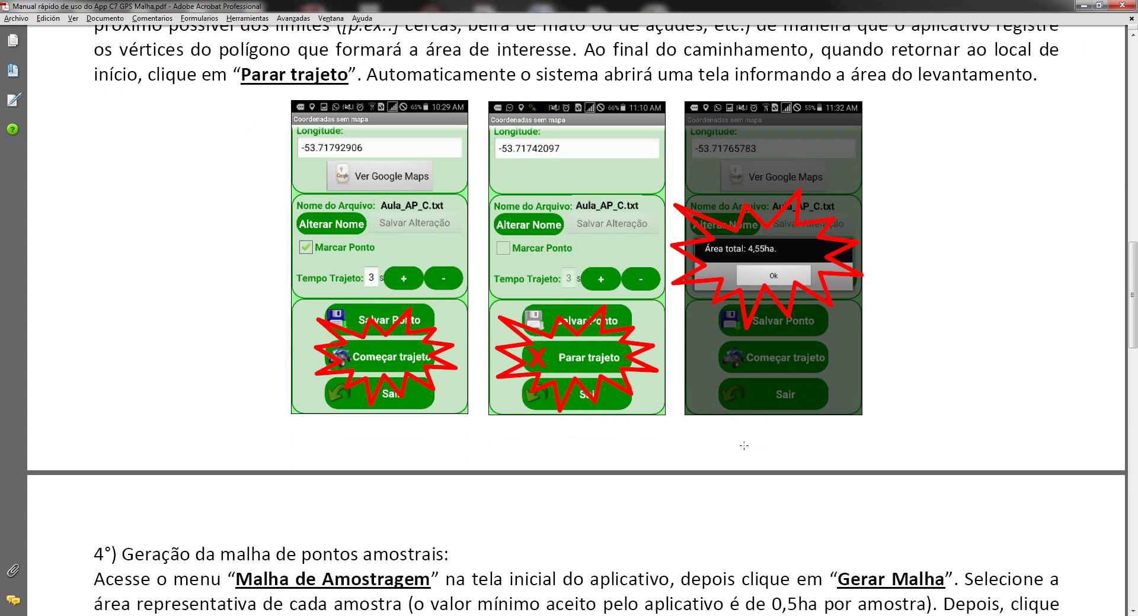
Step: Read the manual's sections on generating the sampling grid, navigating to sample points and sharing the coordinates file
scroll(742, 446, down, 8)
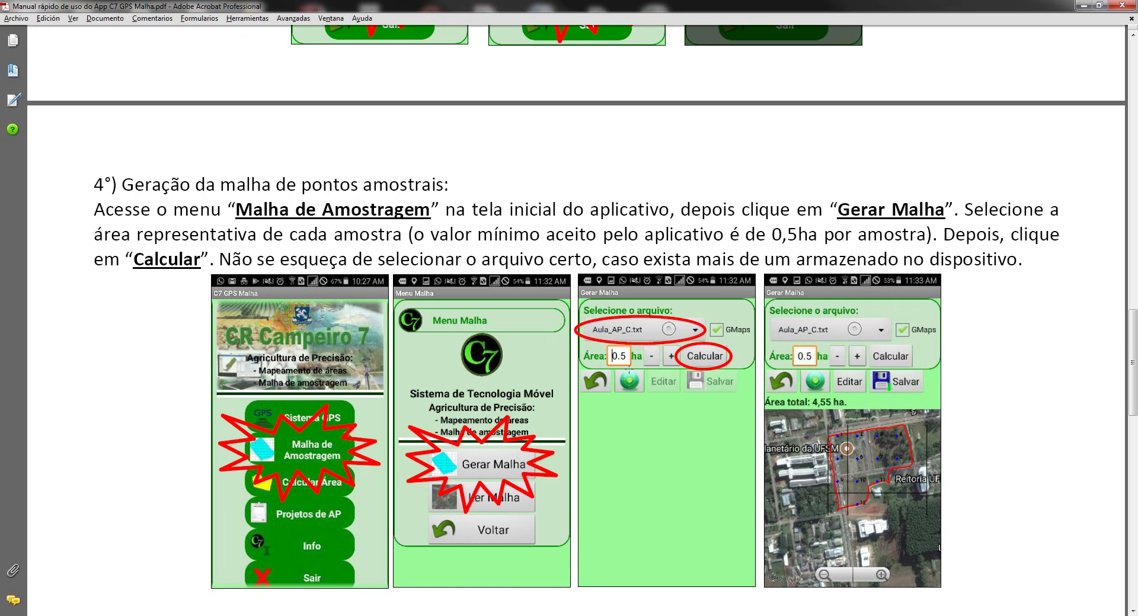
scroll(629, 372, down, 10)
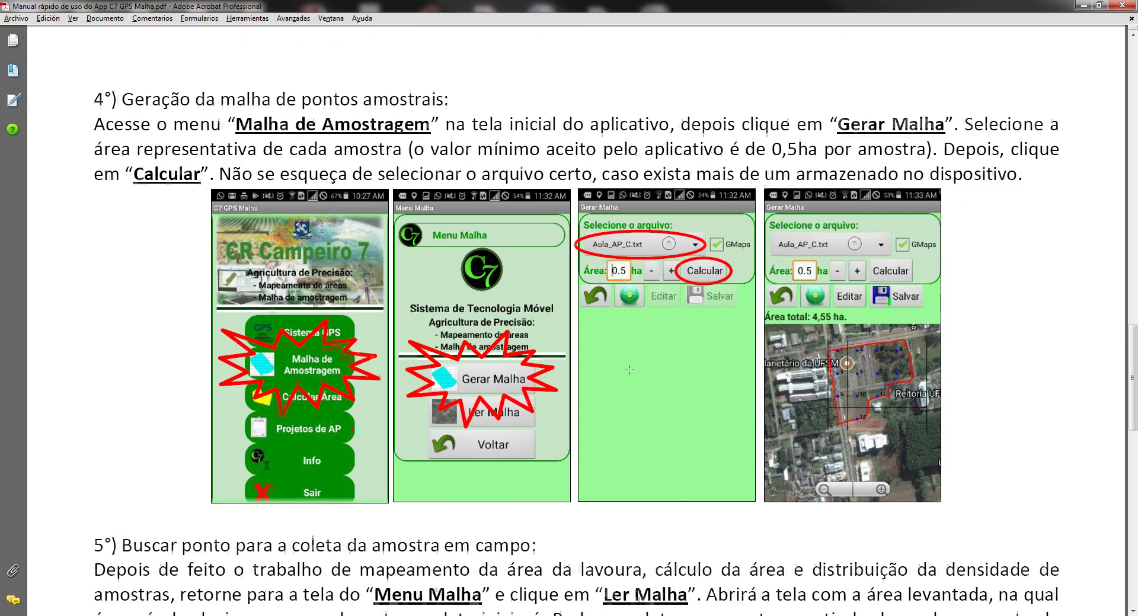
scroll(628, 390, down, 1)
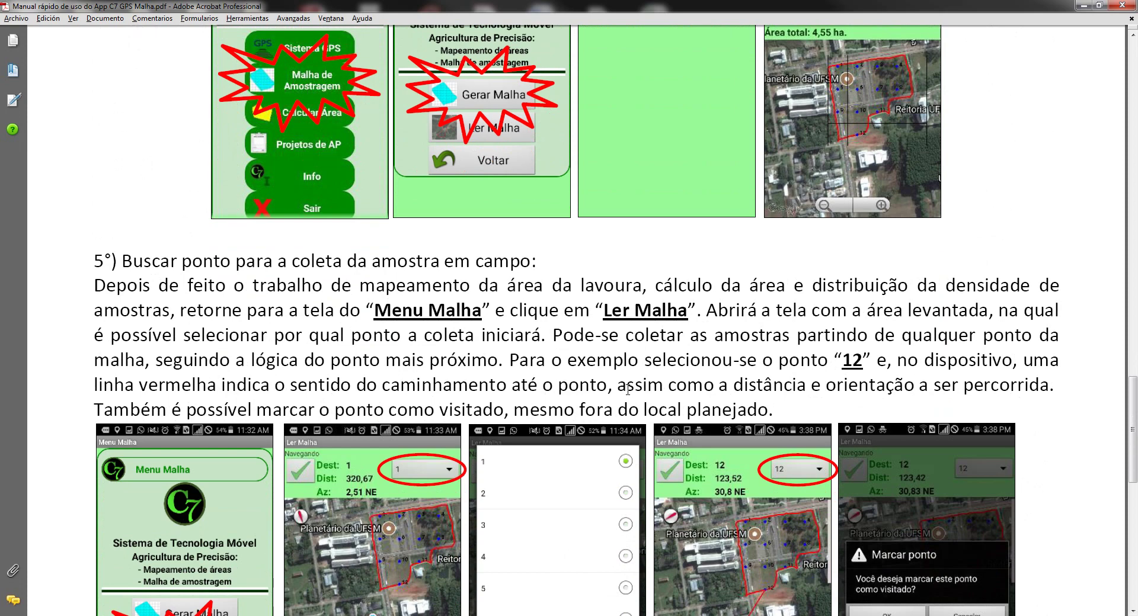
scroll(627, 389, down, 5)
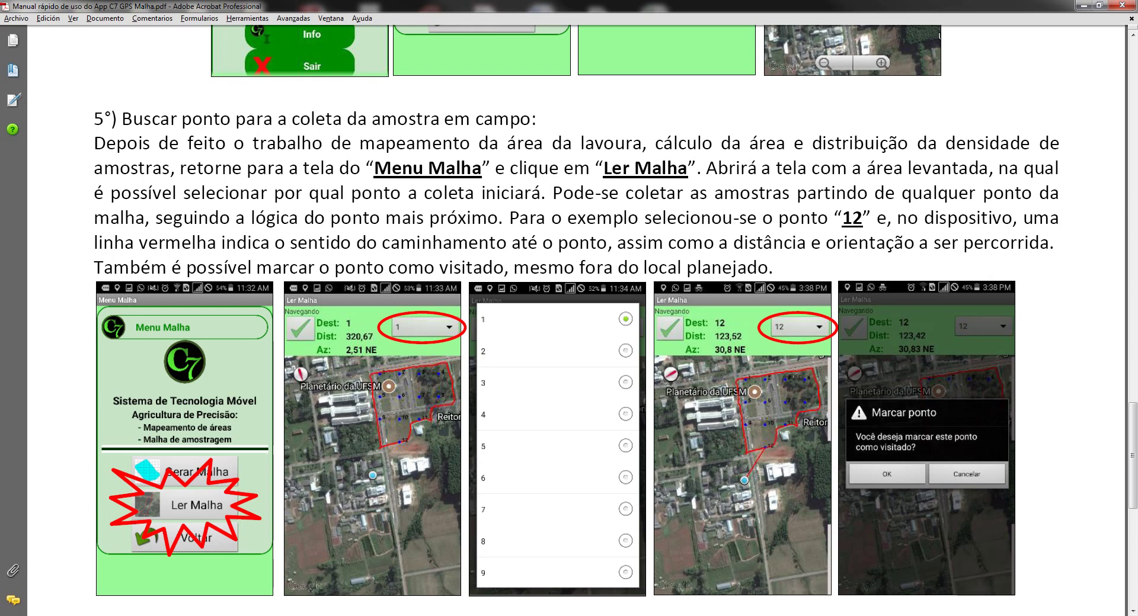
scroll(374, 338, down, 3)
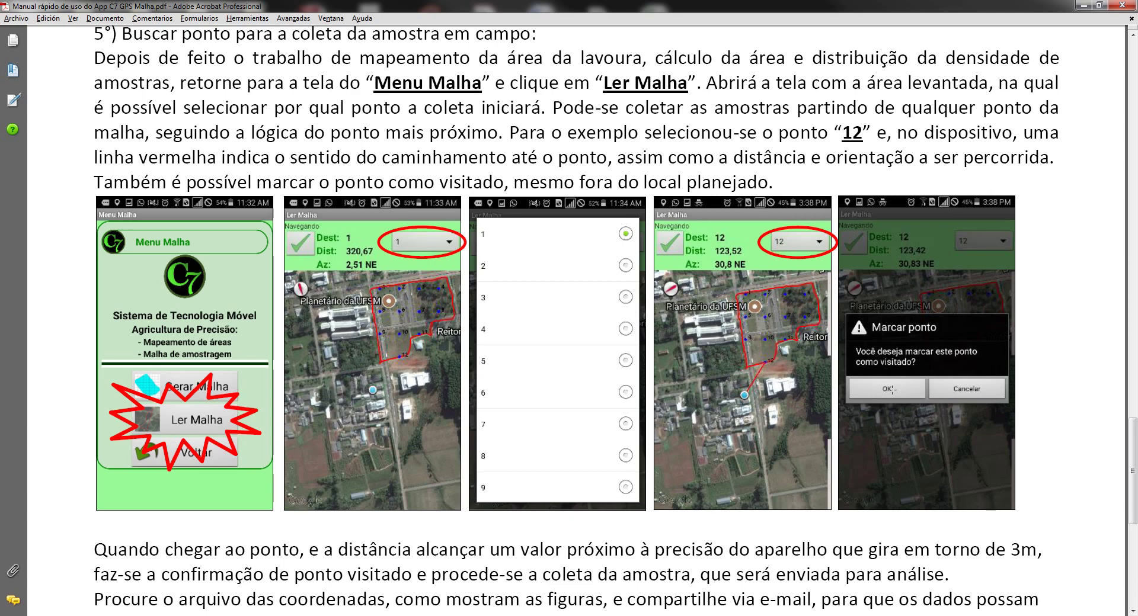
scroll(892, 390, down, 2)
scroll(891, 390, down, 9)
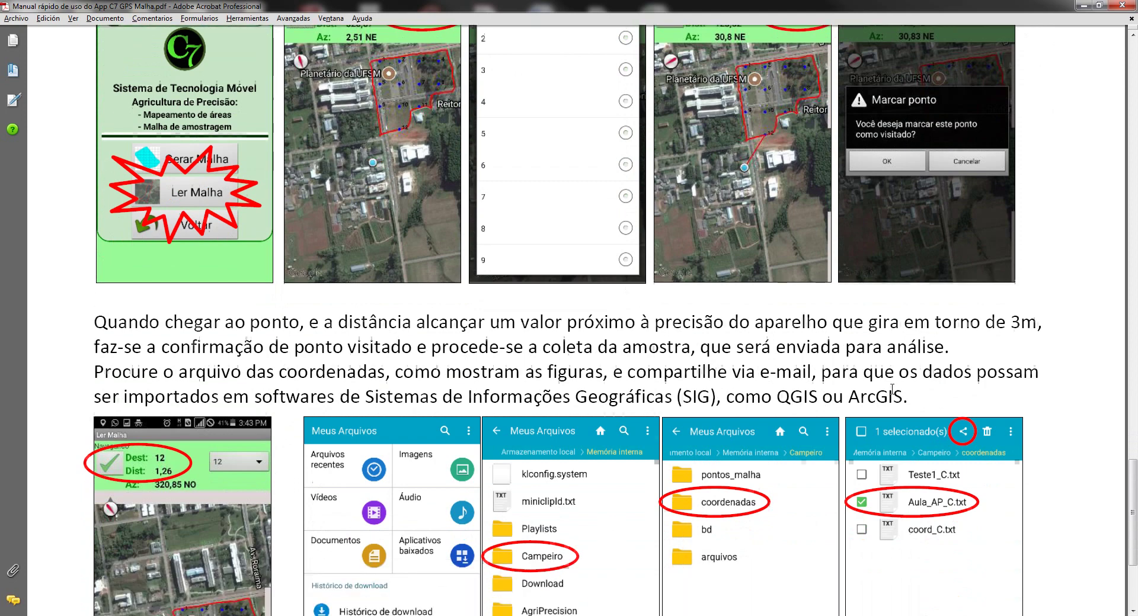
scroll(892, 390, down, 3)
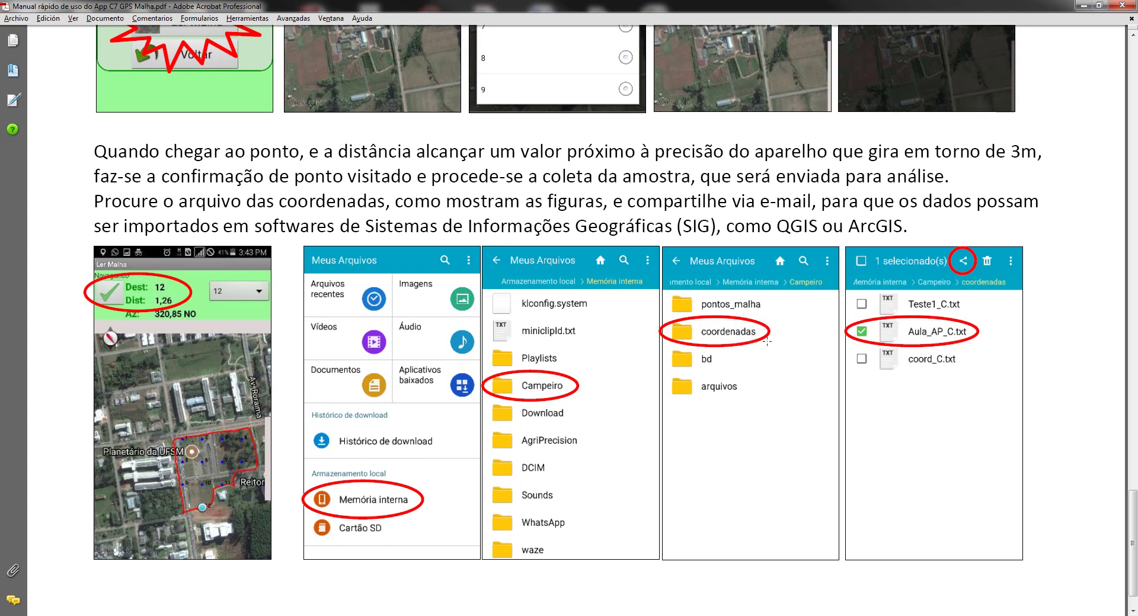
scroll(697, 416, down, 2)
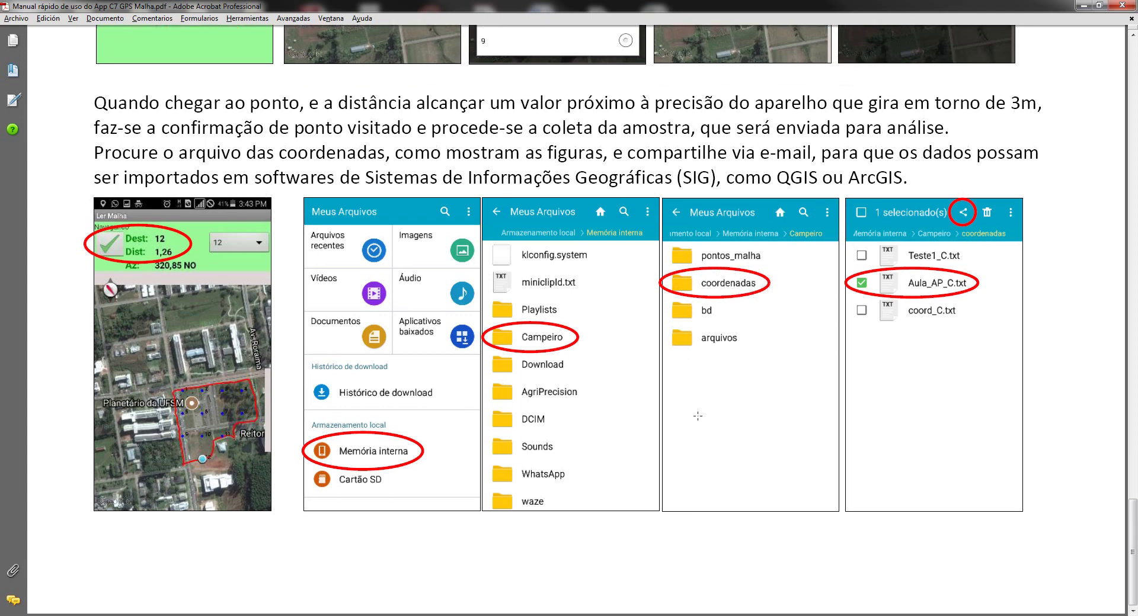
scroll(705, 453, up, 7)
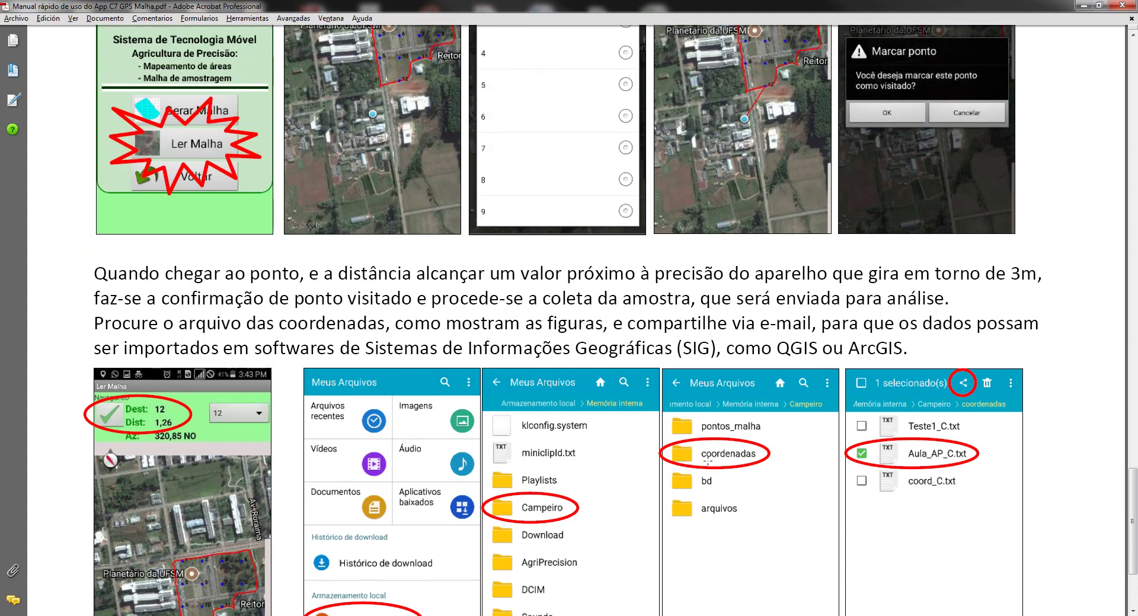
scroll(707, 462, down, 7)
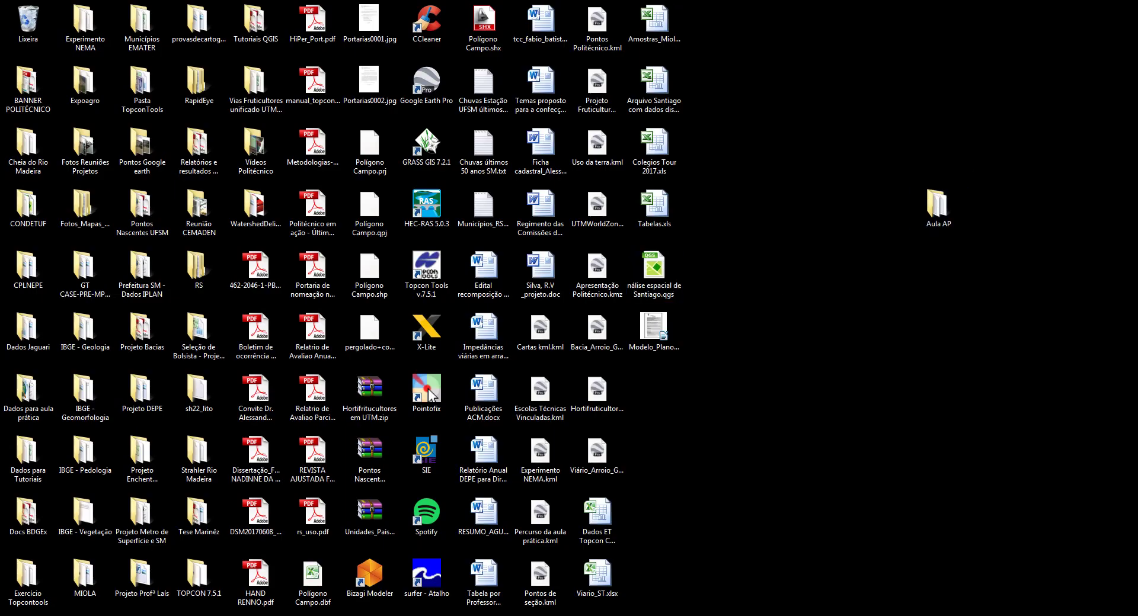
Step: Open the Aula AP folder on the desktop and inspect the coord_C.txt and coord_M.txt files
double_click(937, 204)
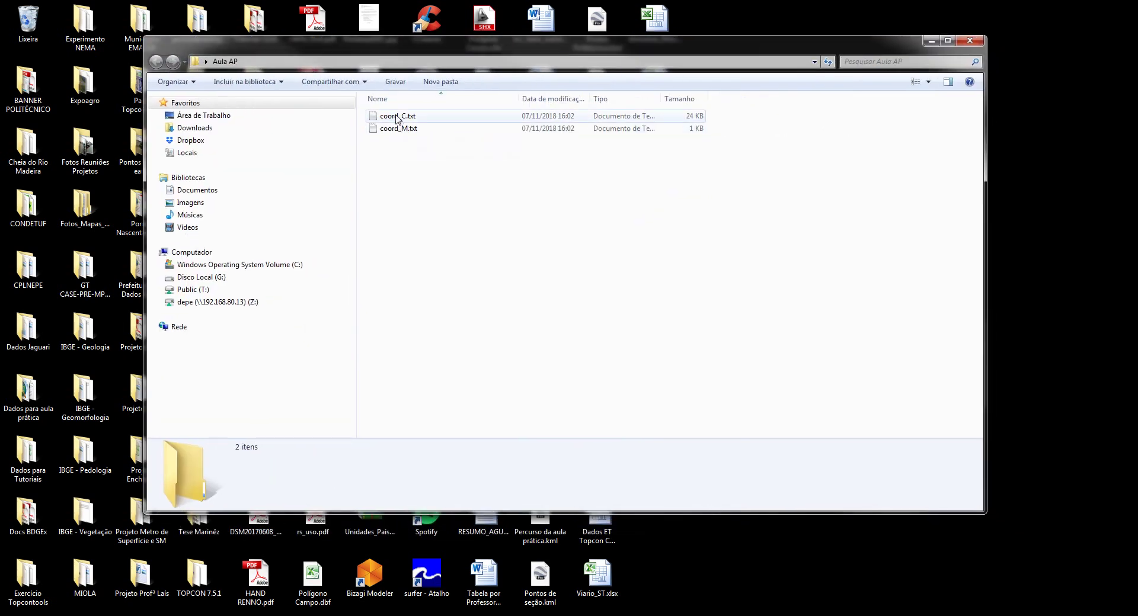
click(396, 119)
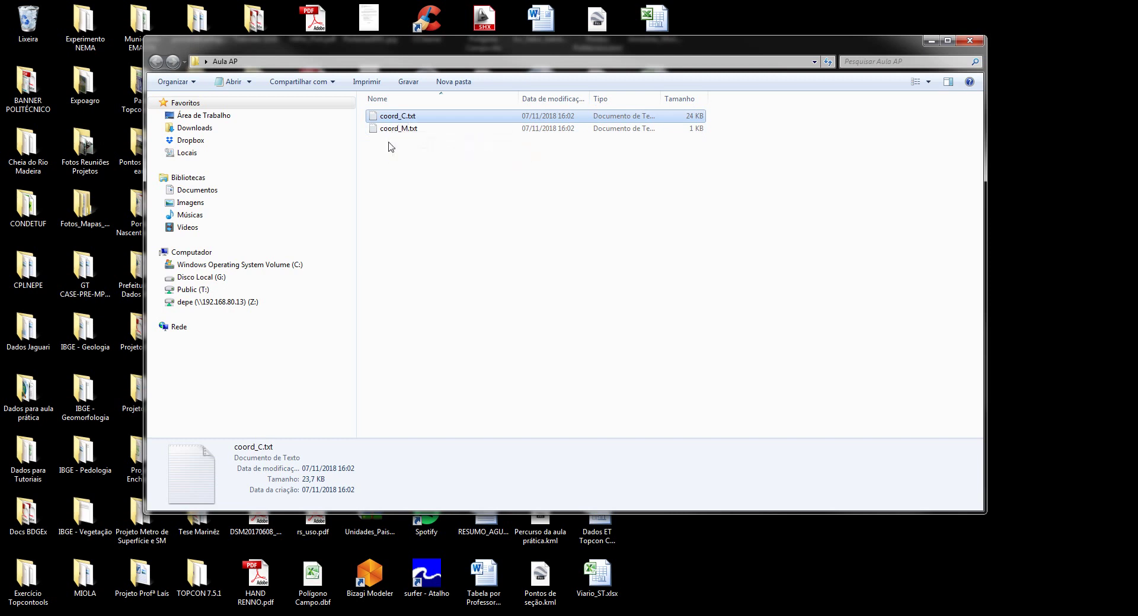
click(394, 130)
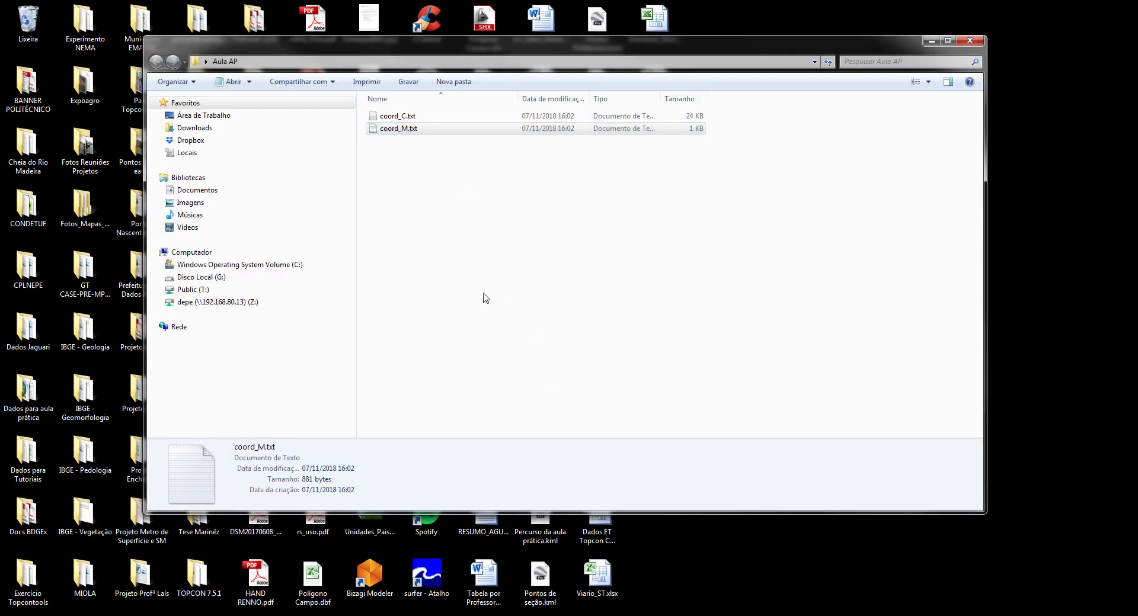
click(399, 128)
key(Up)
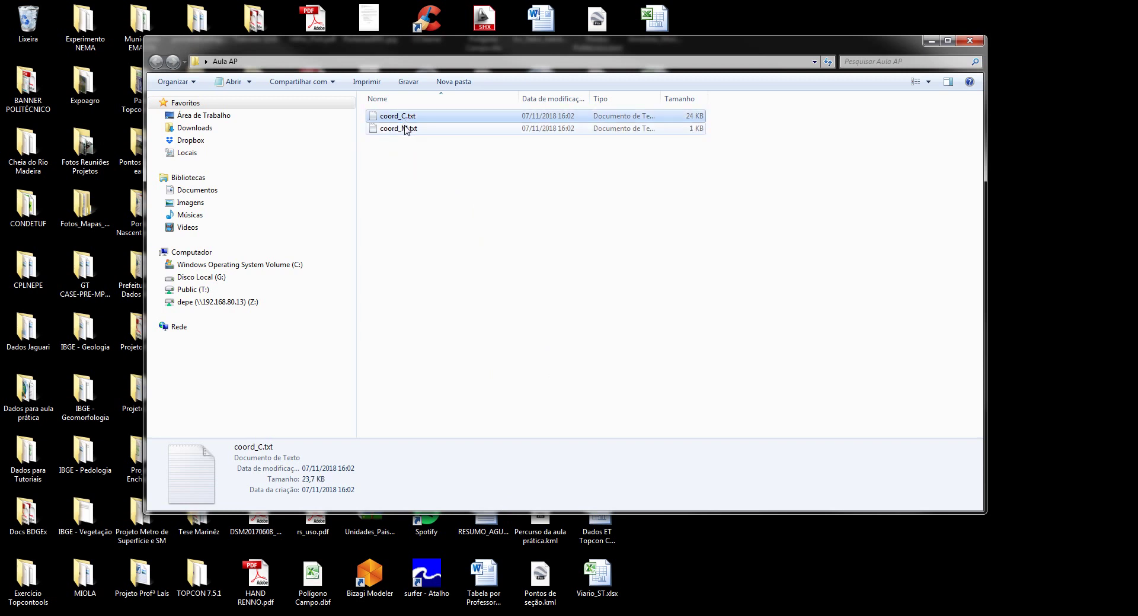
click(406, 129)
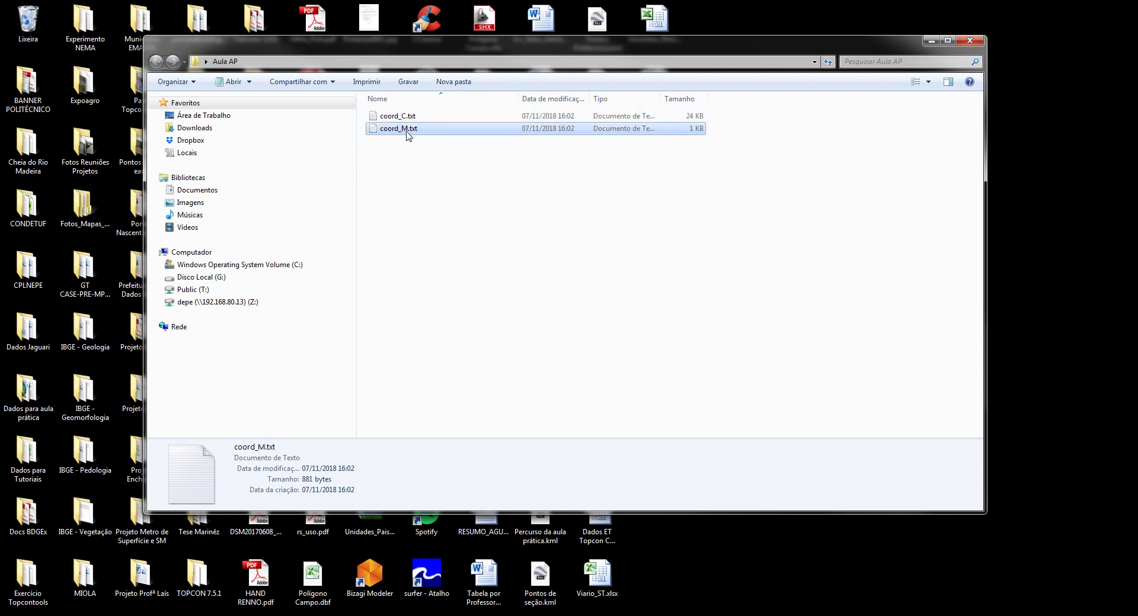
Step: Open coord_C.txt from the folder, copy all of its coordinate text and close the file
double_click(397, 116)
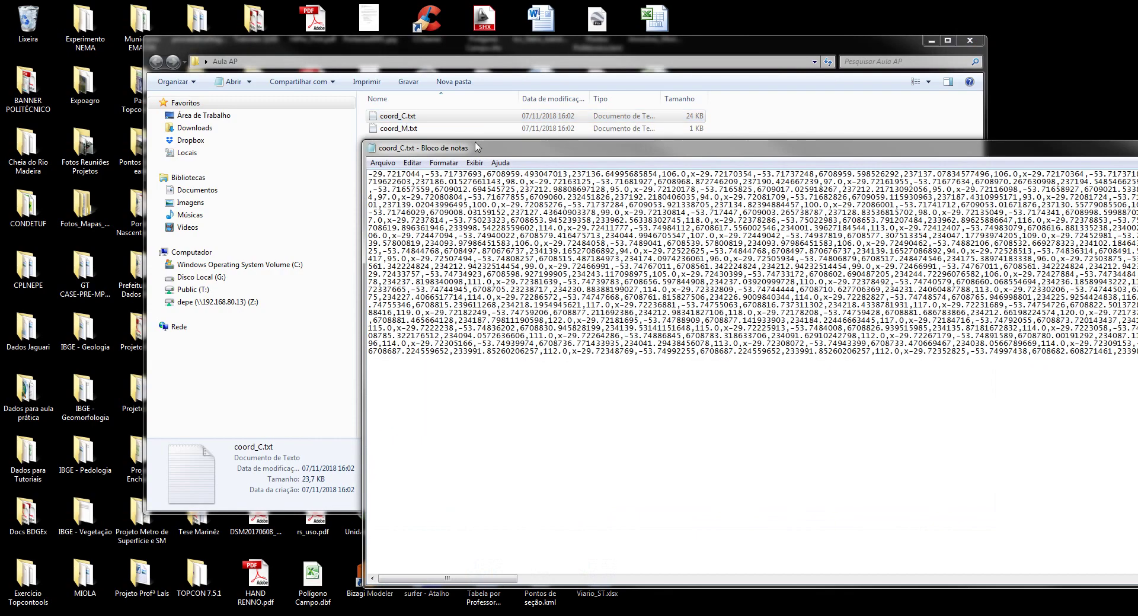
drag(476, 147, 215, 67)
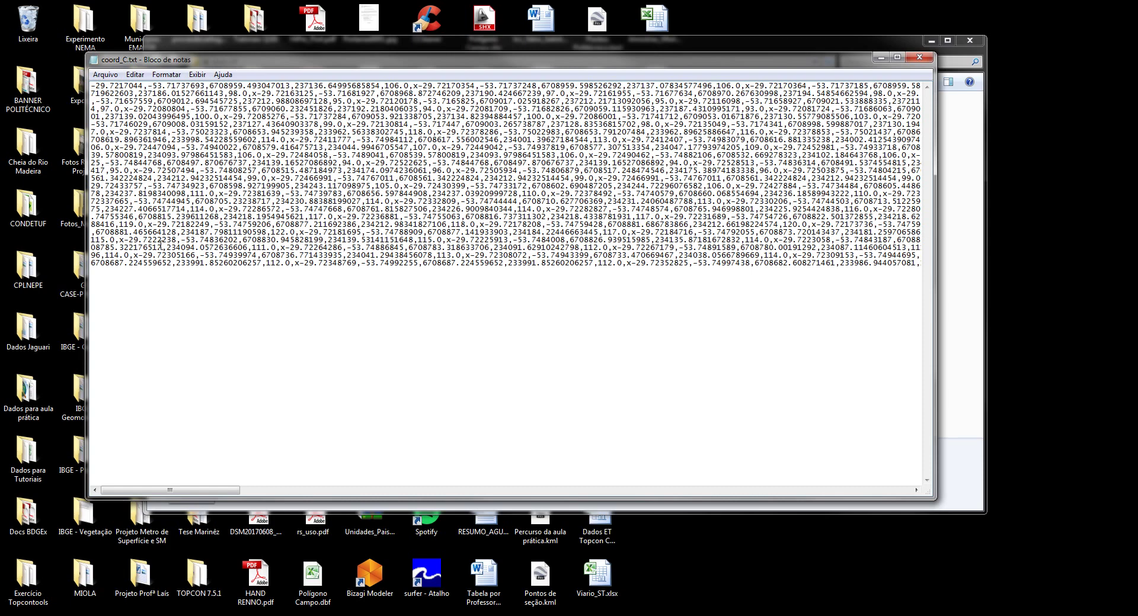
key(ctrl+a)
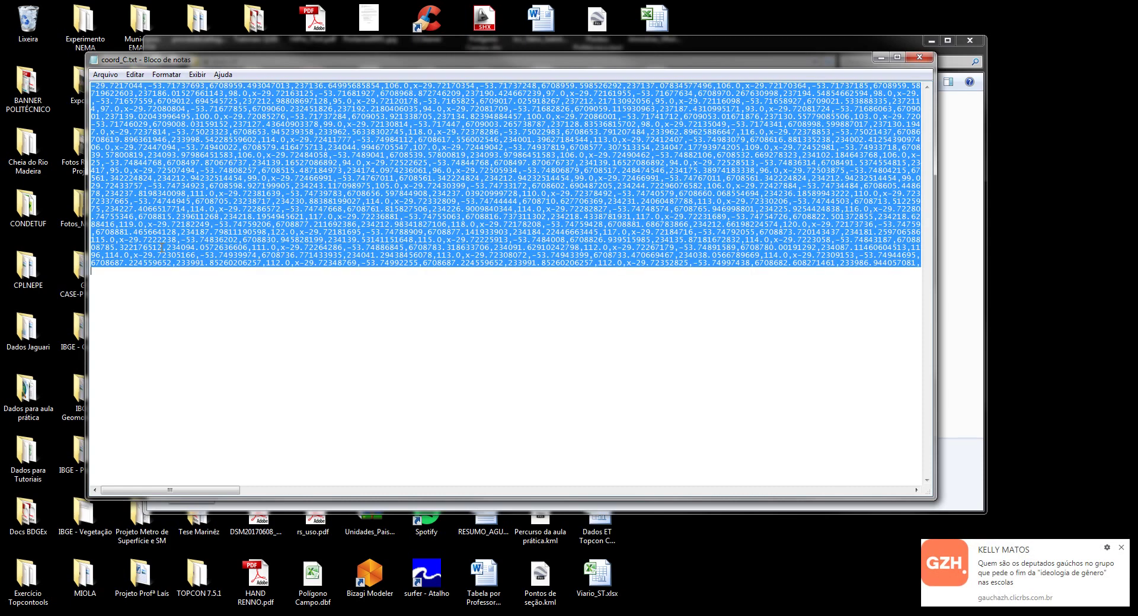
right_click(195, 291)
click(919, 58)
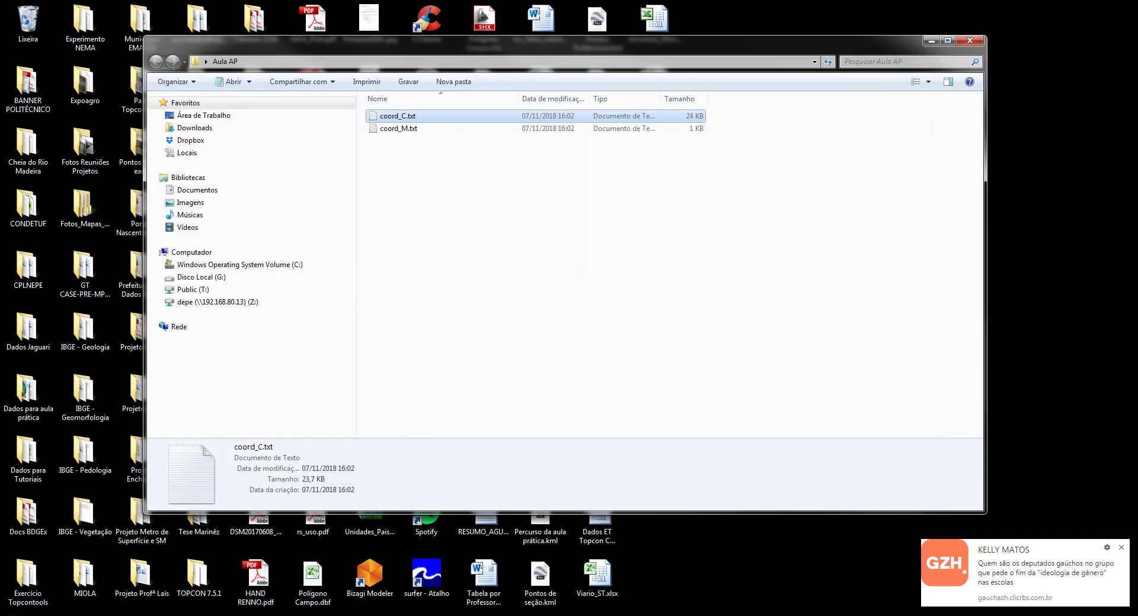
Step: Start Microsoft Excel 2010 and paste the copied coordinates into the blank workbook from cell A1, checking the pasted rows
click(24, 613)
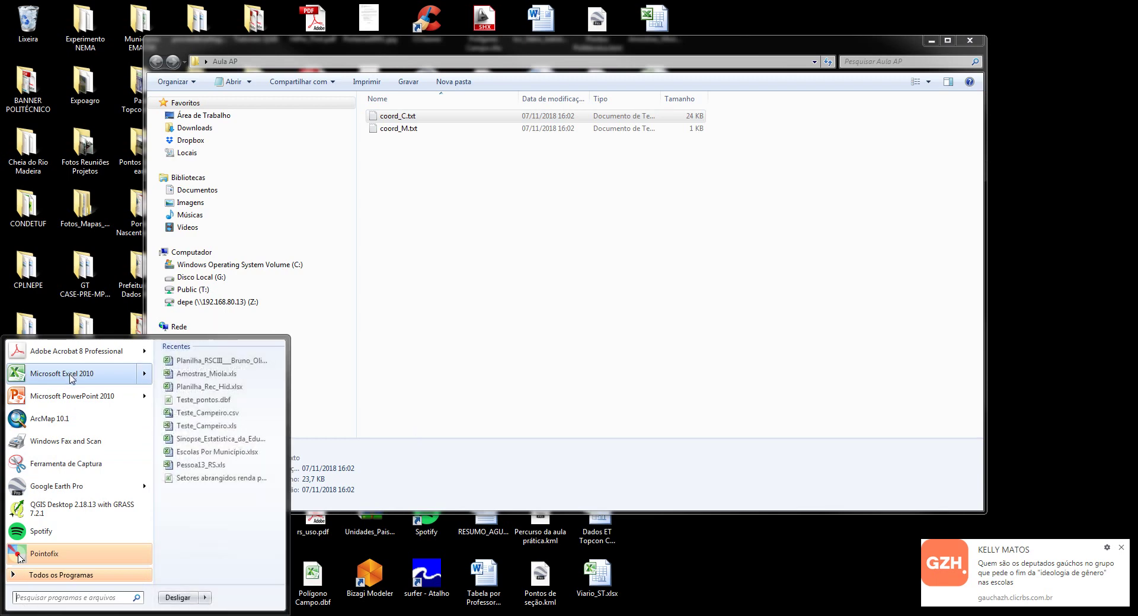
click(70, 378)
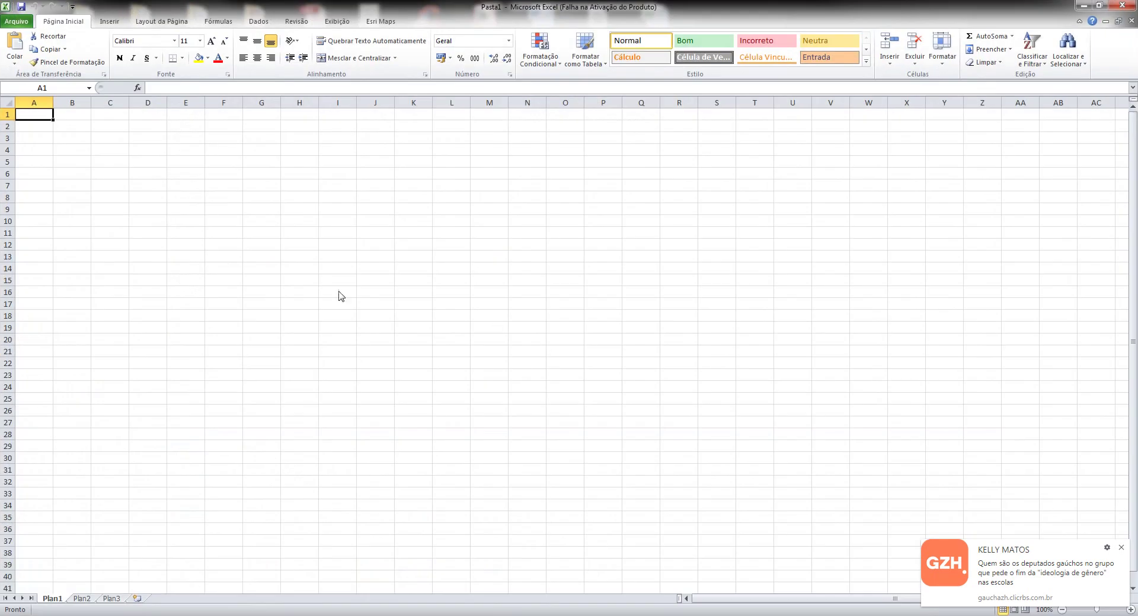
click(684, 432)
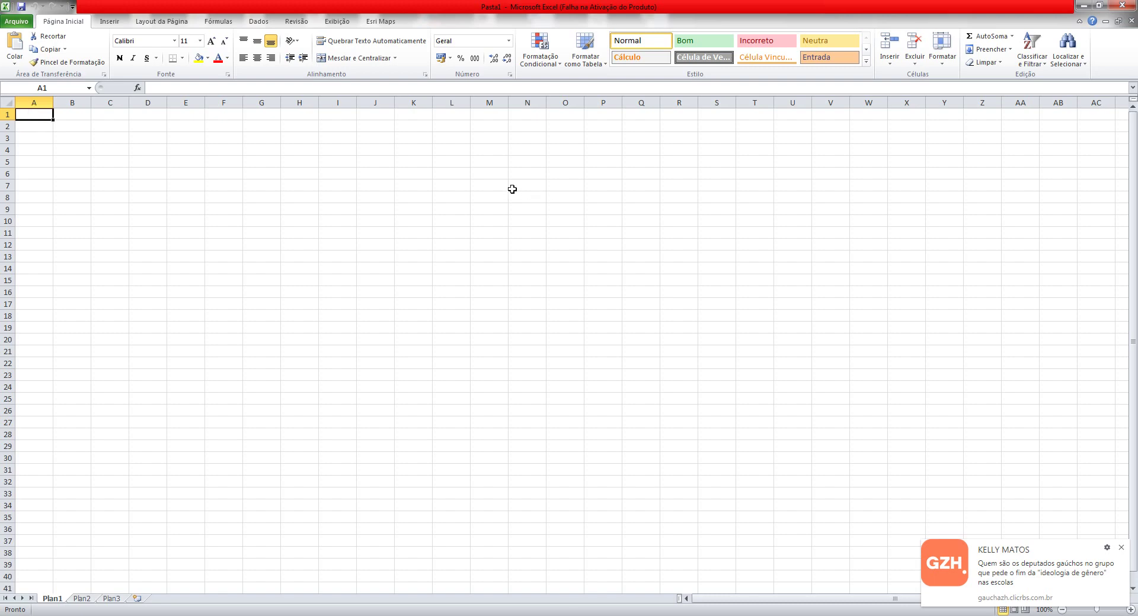
key(ctrl+v)
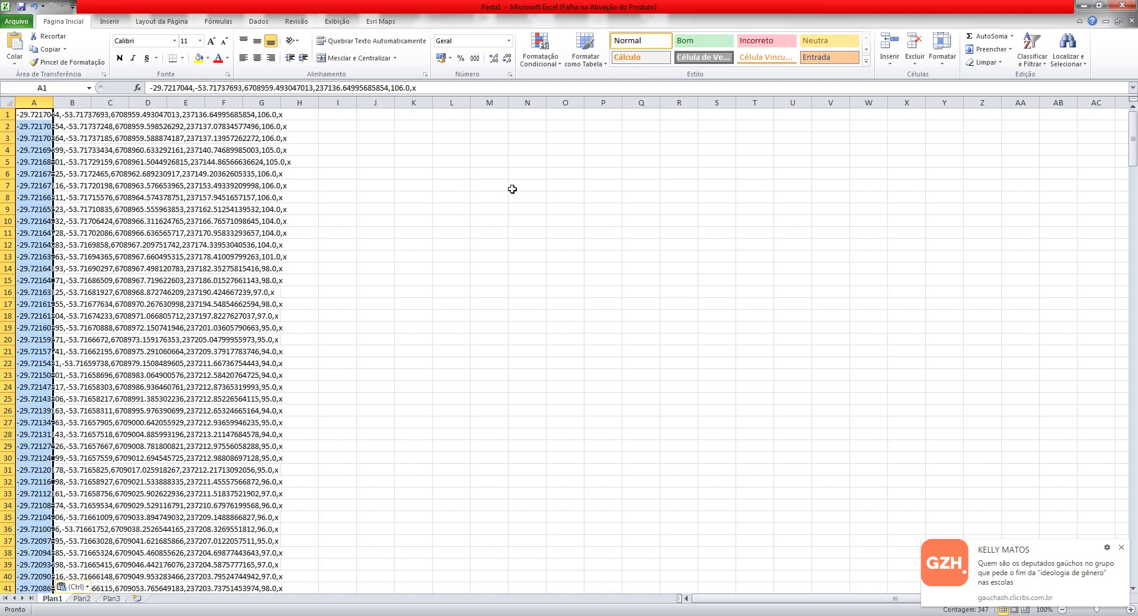
scroll(141, 377, down, 14)
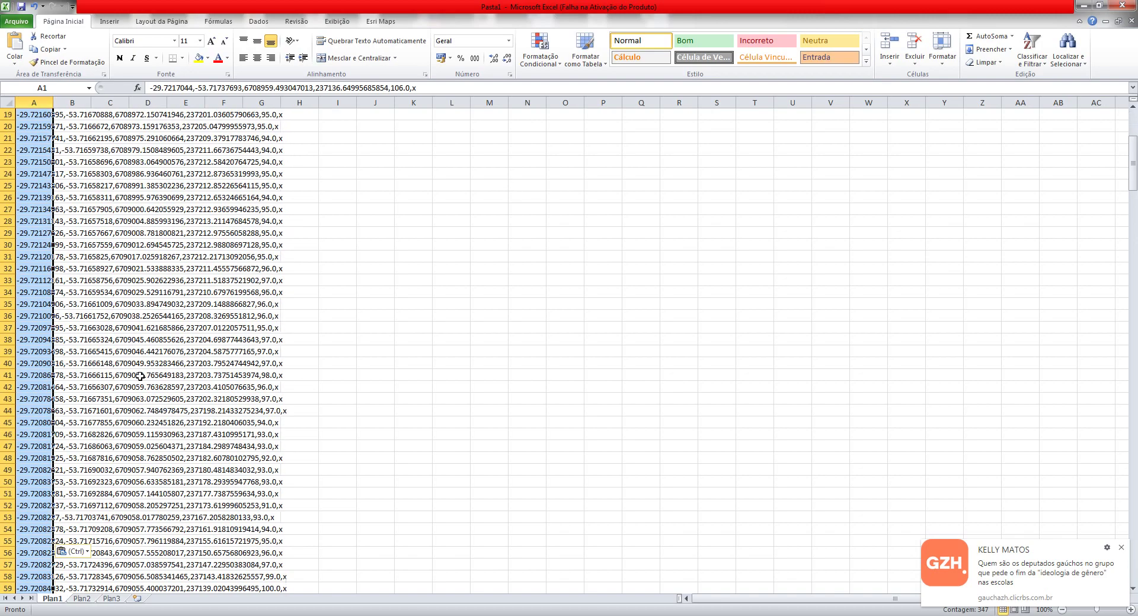
scroll(141, 377, down, 20)
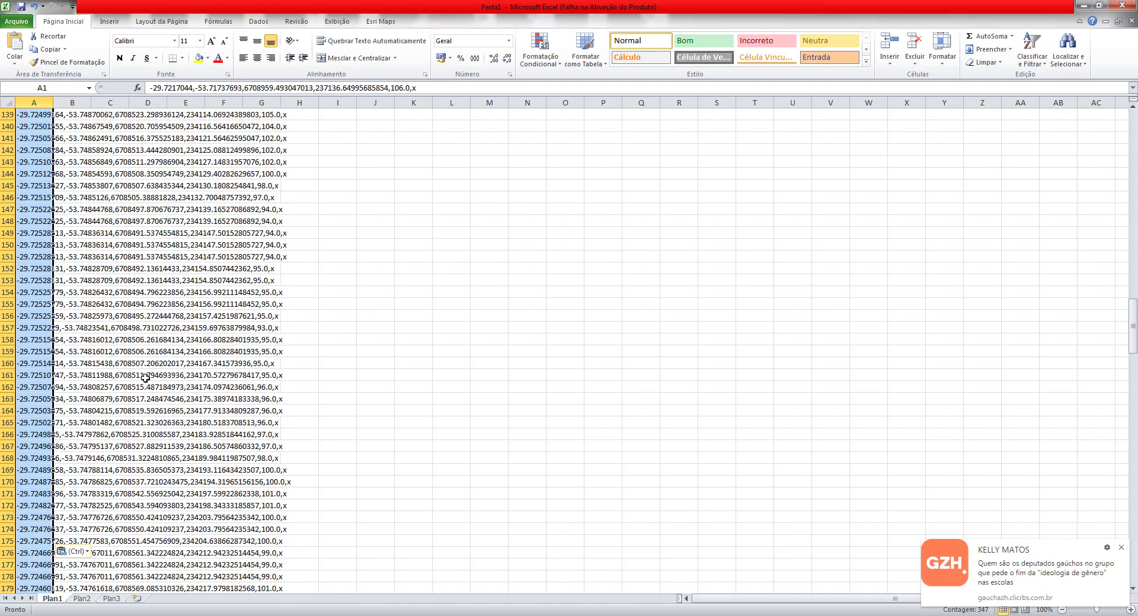
scroll(145, 383, down, 20)
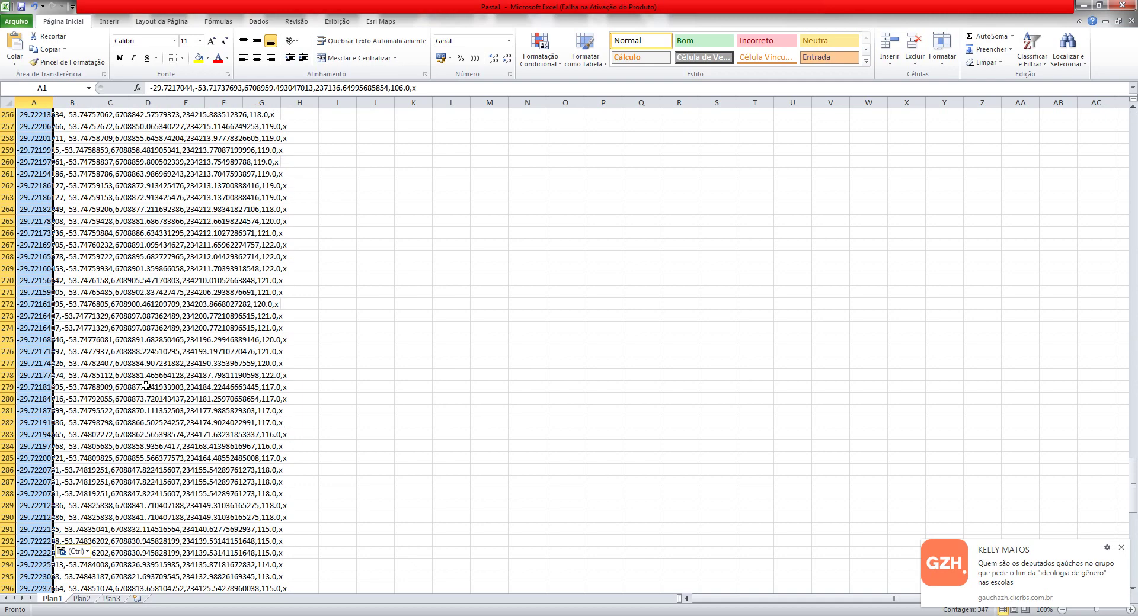
Step: Return to the first row and examine the comma-separated coordinate text in cell A1, leaving it unedited
scroll(145, 387, up, 10)
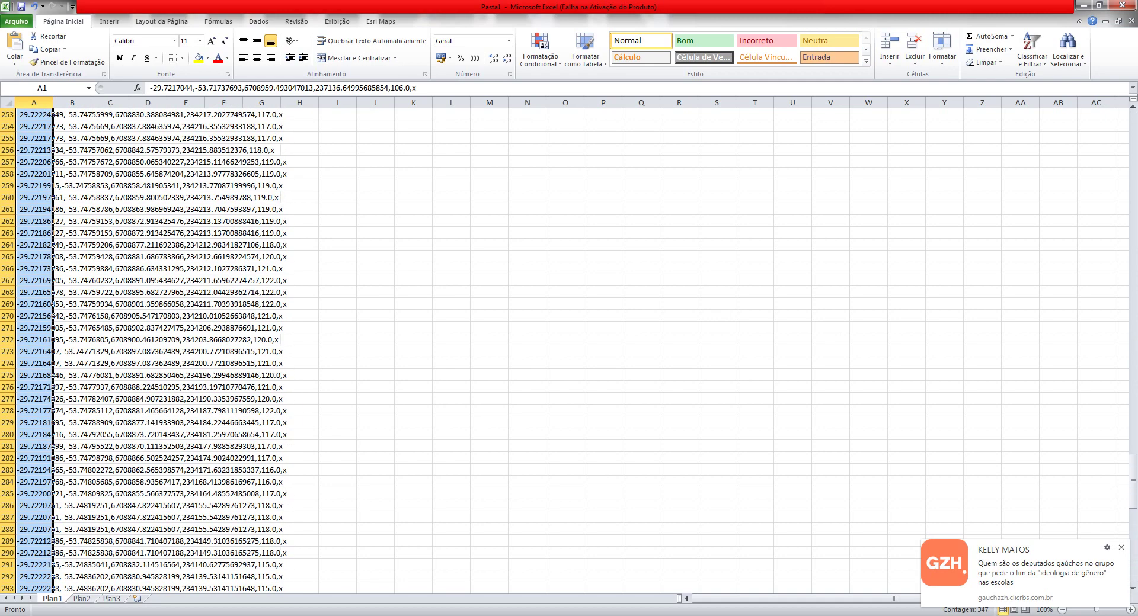
click(1120, 549)
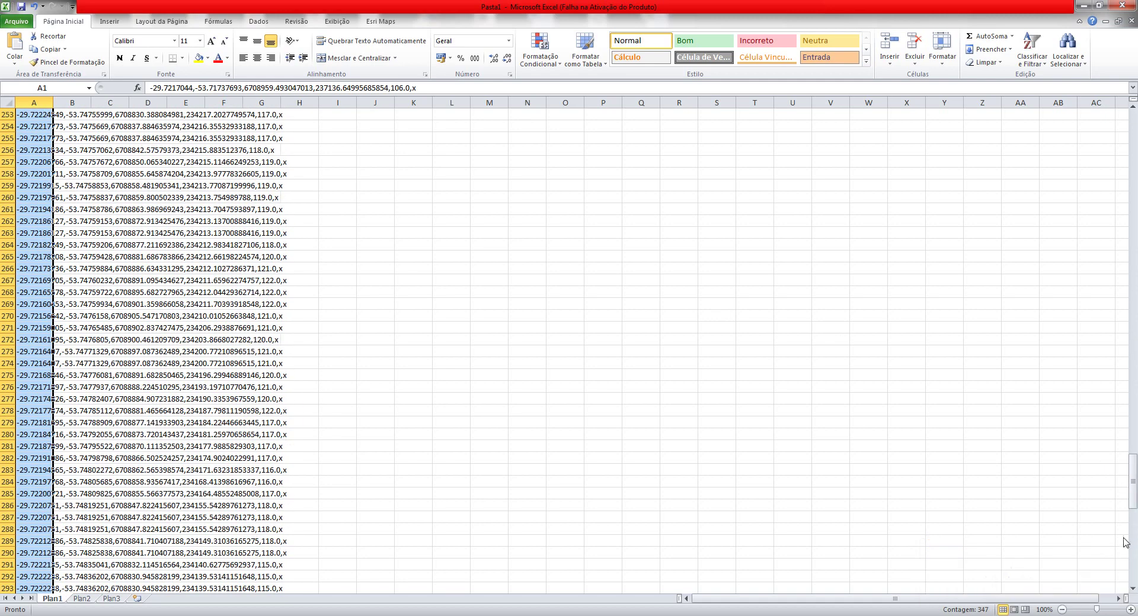
drag(1132, 495, 1133, 153)
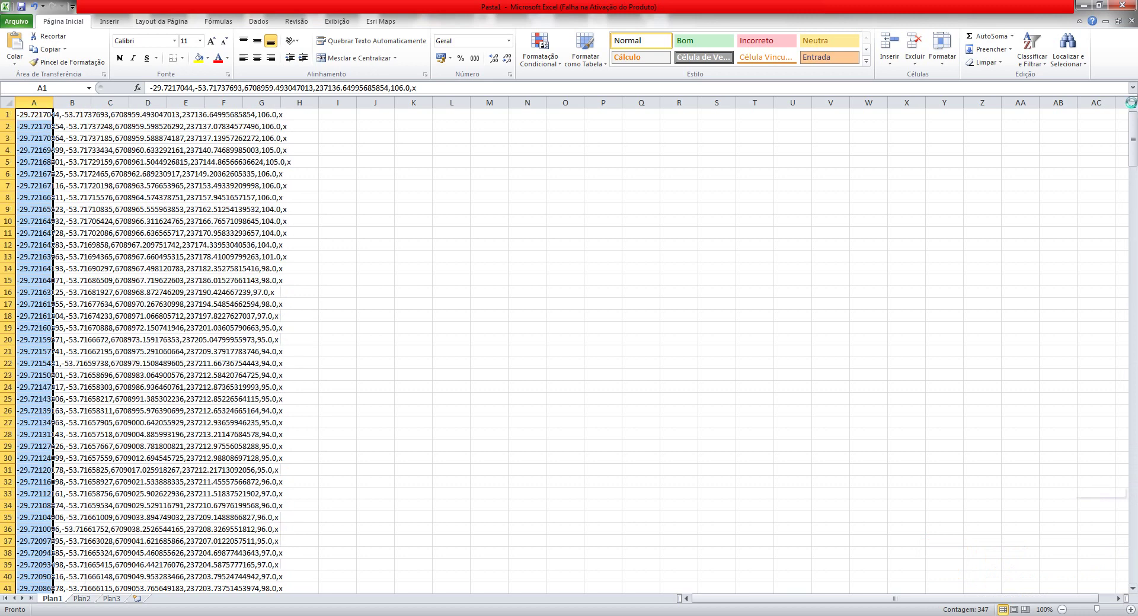
click(30, 114)
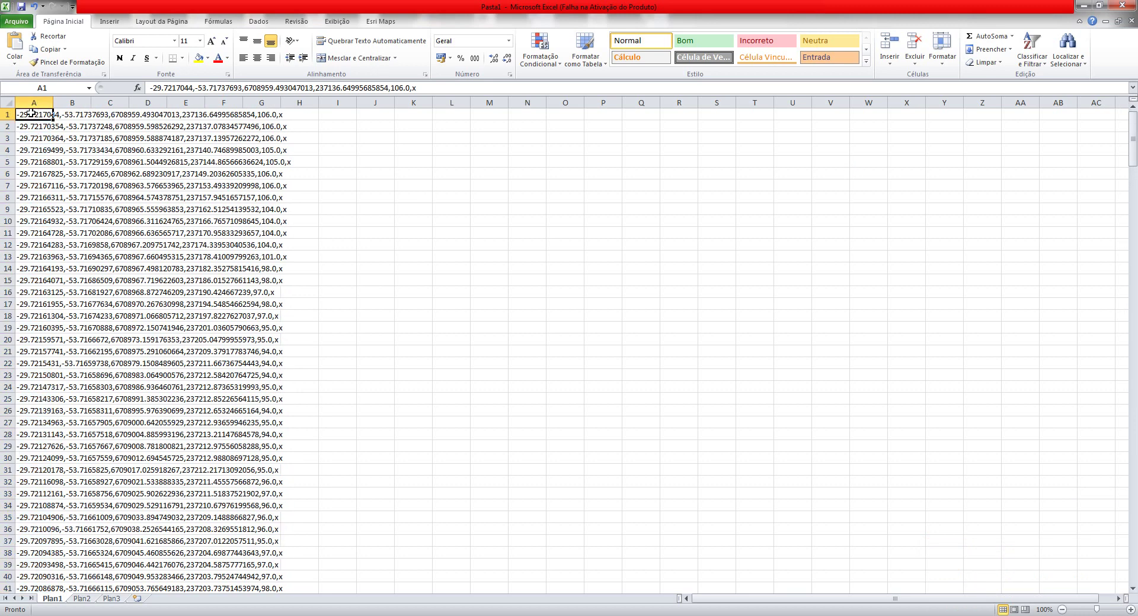
drag(148, 88, 541, 91)
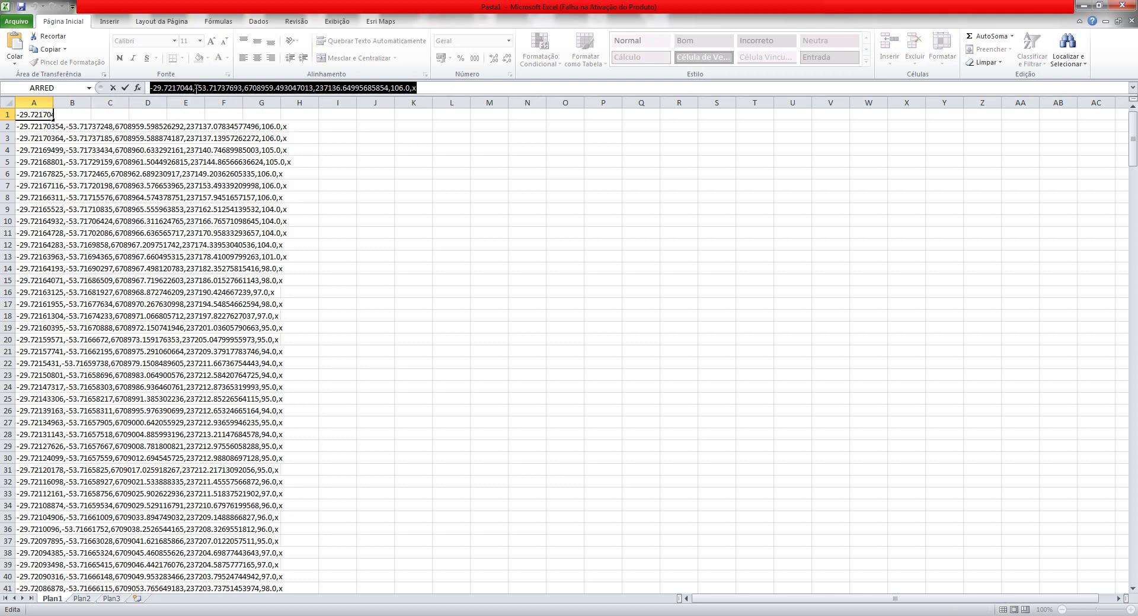
click(193, 88)
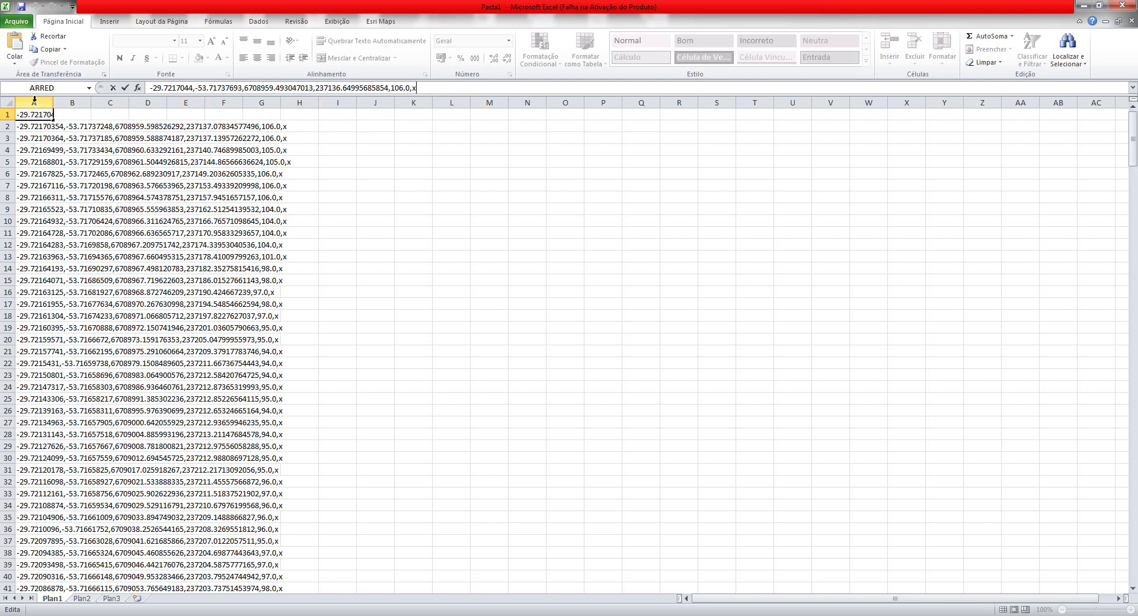
key(Return)
click(548, 353)
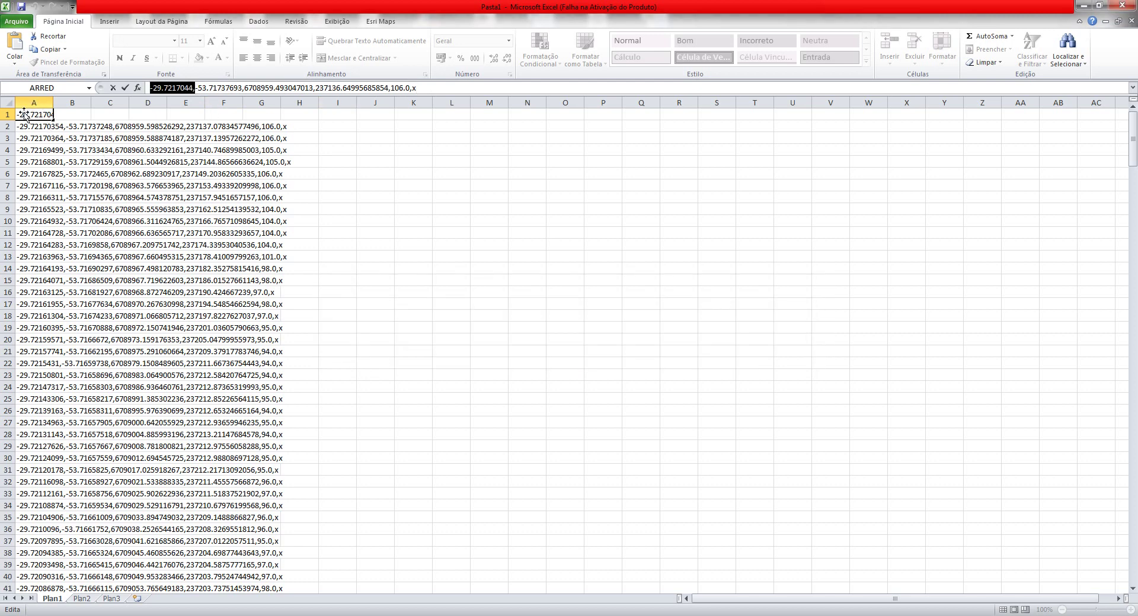
key(Escape)
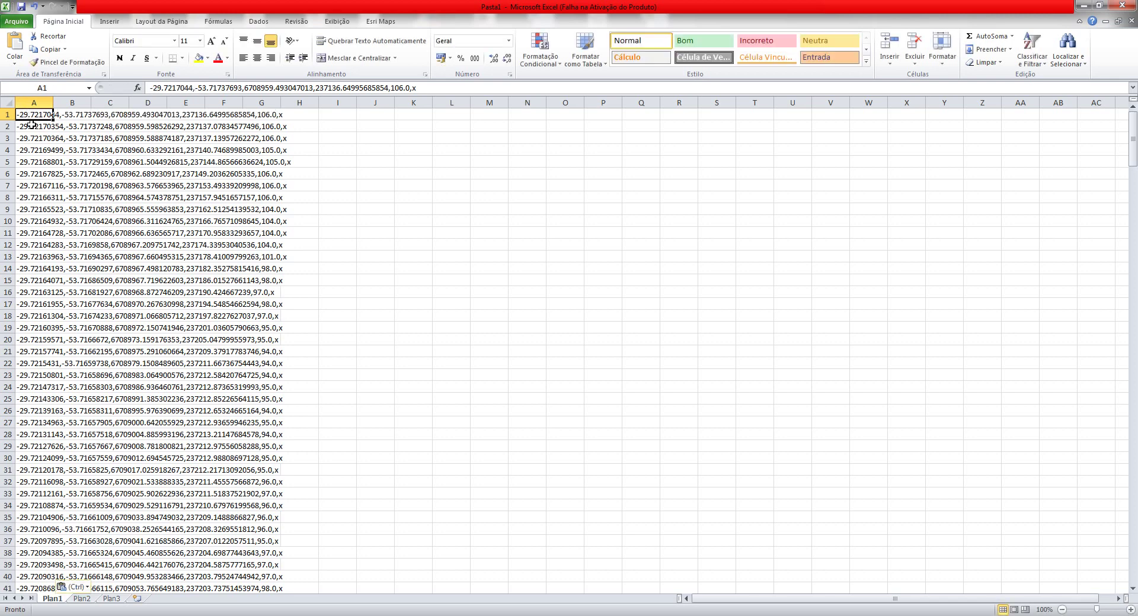
Step: Start converting column A's text to columns as delimited data, using comma instead of tab as the delimiter
click(35, 102)
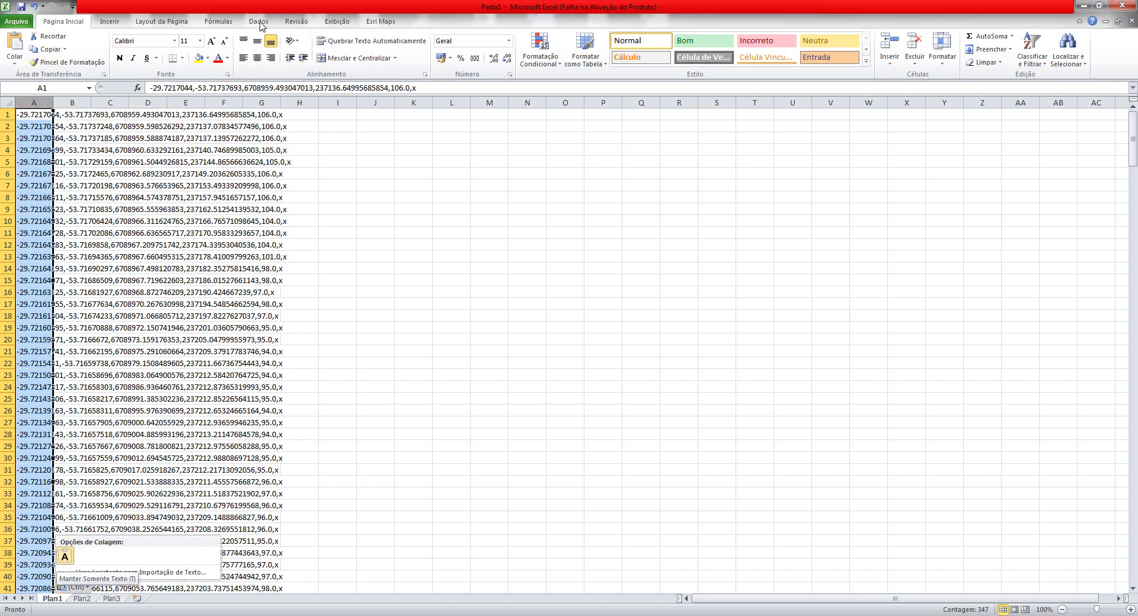
click(259, 23)
key(ctrl)
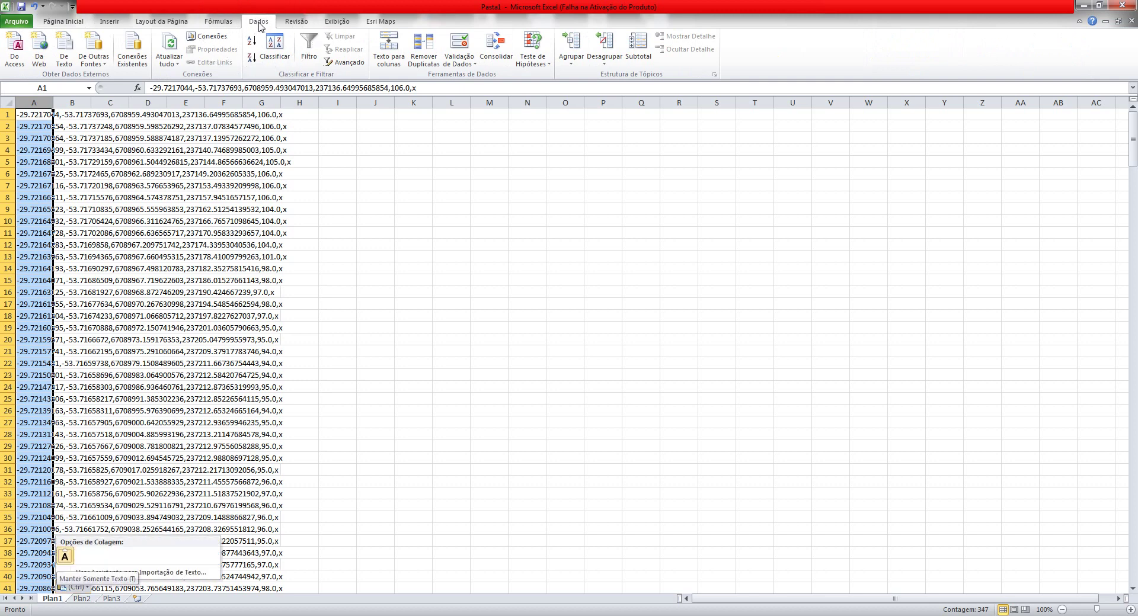
click(388, 56)
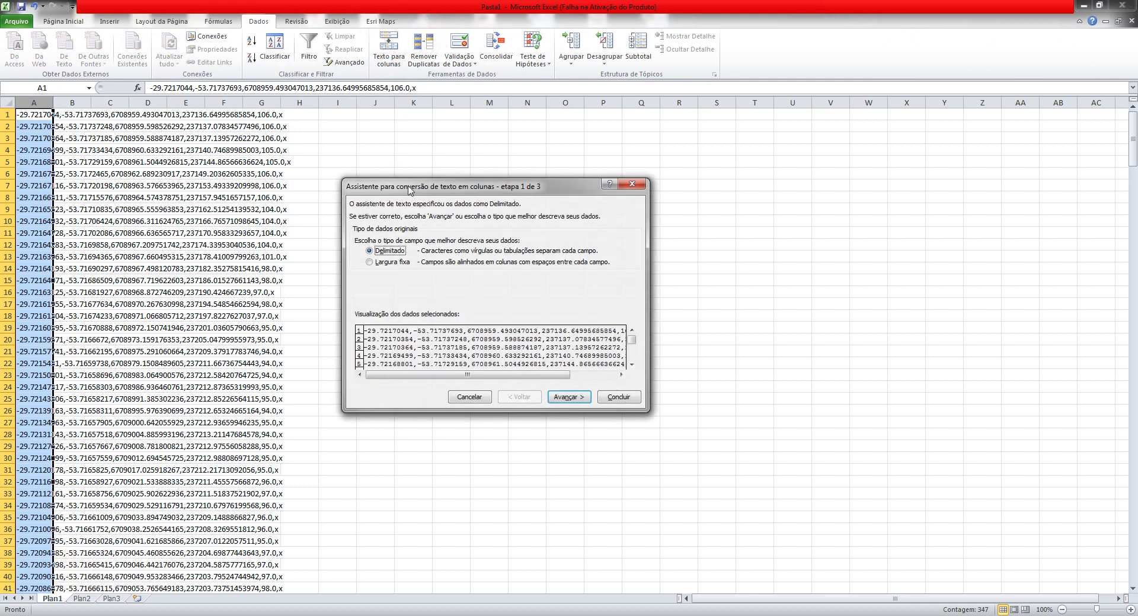
drag(411, 191, 413, 167)
click(382, 227)
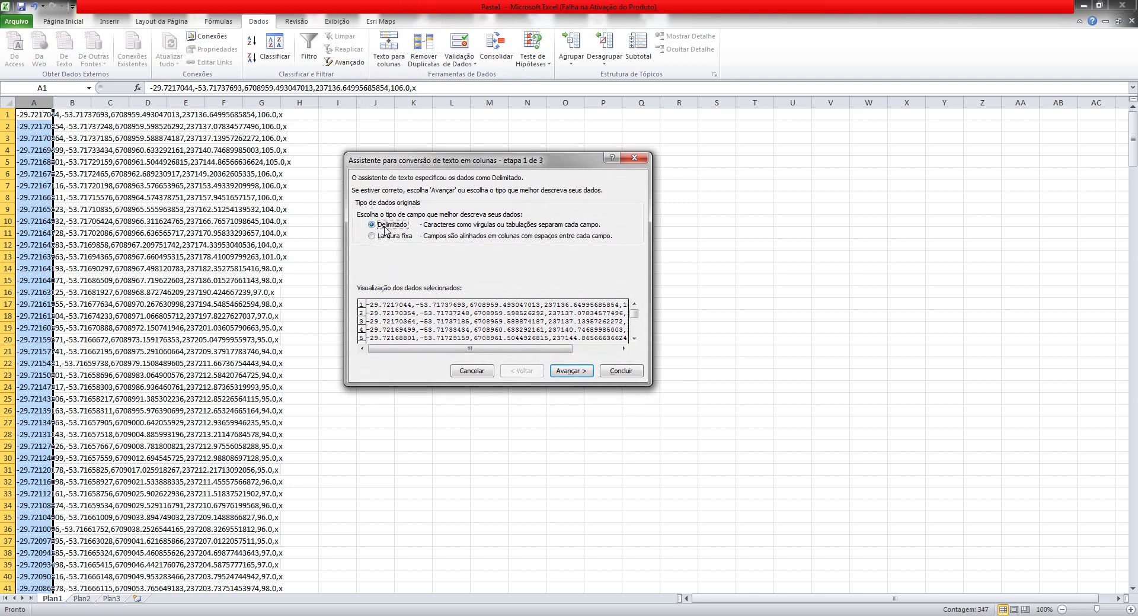
click(574, 374)
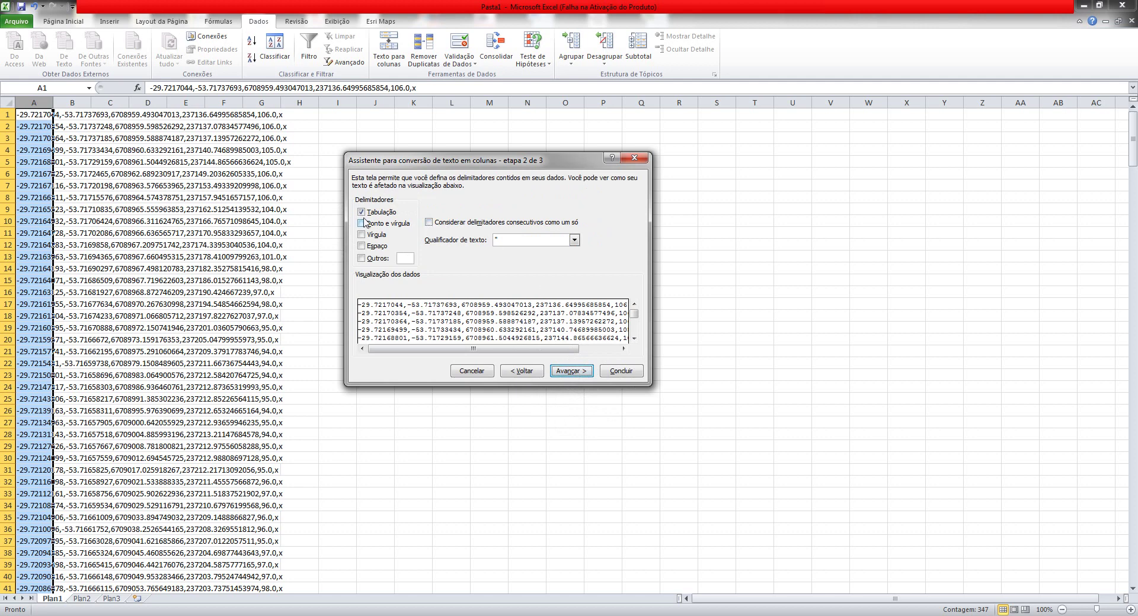
click(362, 235)
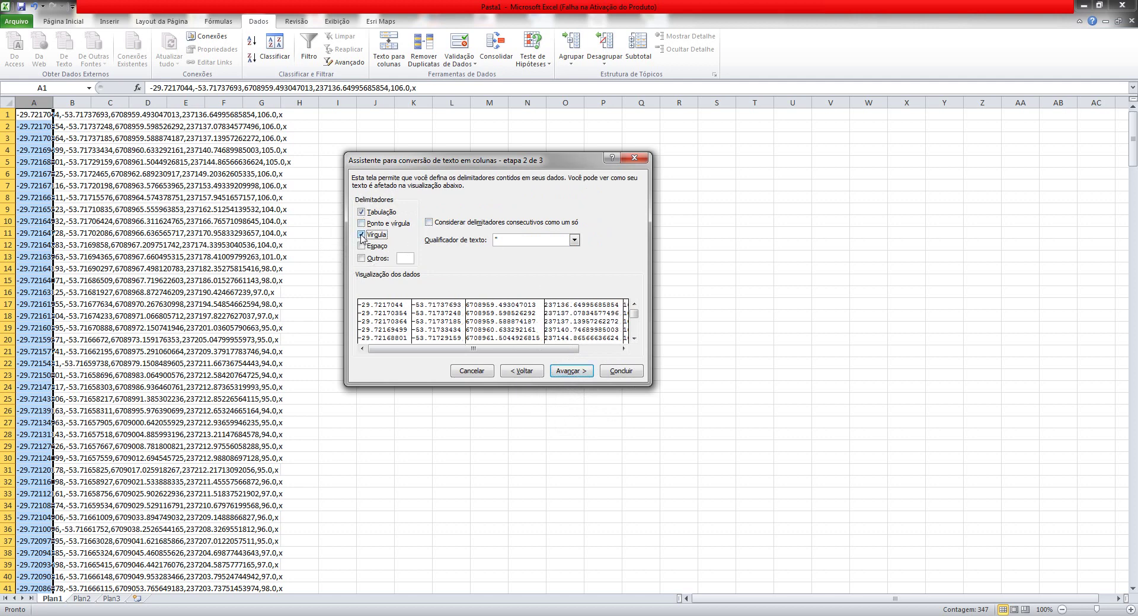
click(362, 213)
click(568, 372)
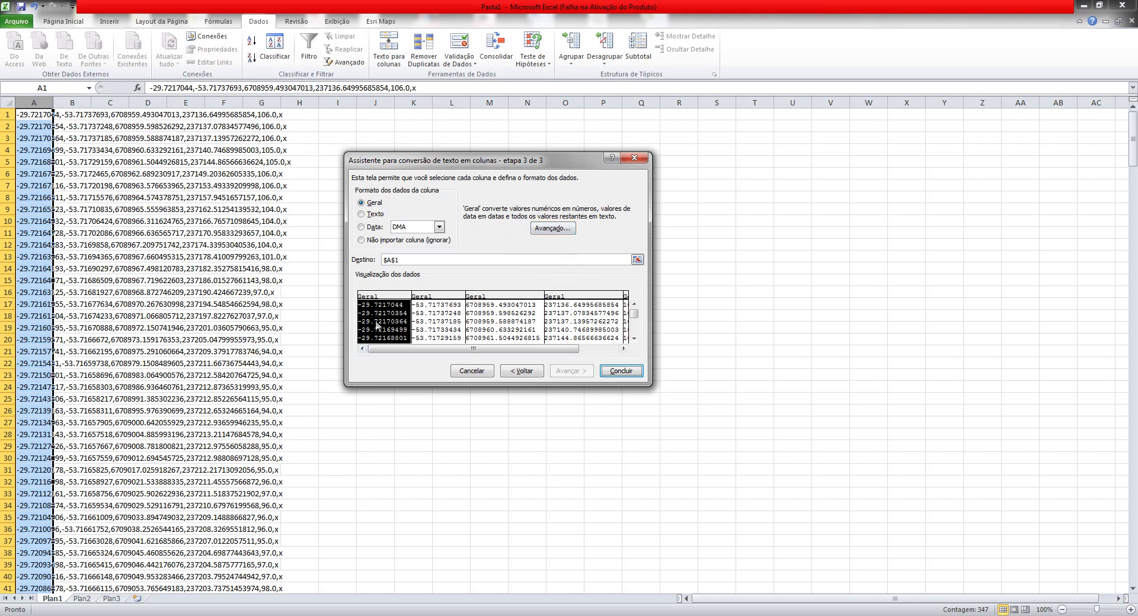
Step: Set a period as the decimal separator and a blank thousands separator, and complete the conversion with destination $A$1
click(552, 232)
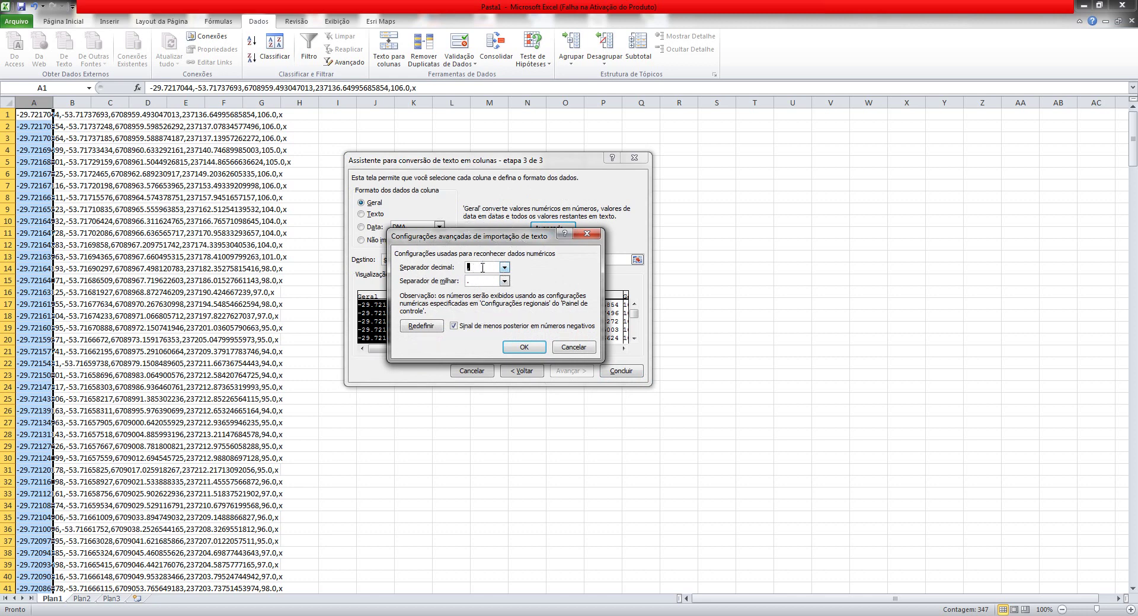
click(504, 267)
click(474, 290)
click(504, 280)
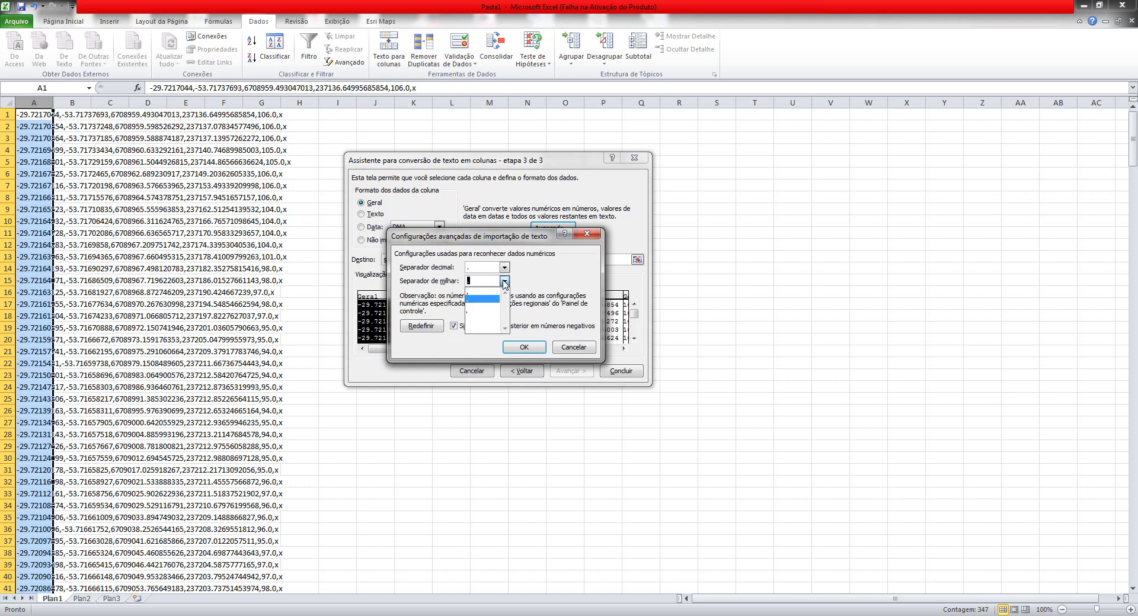
click(478, 308)
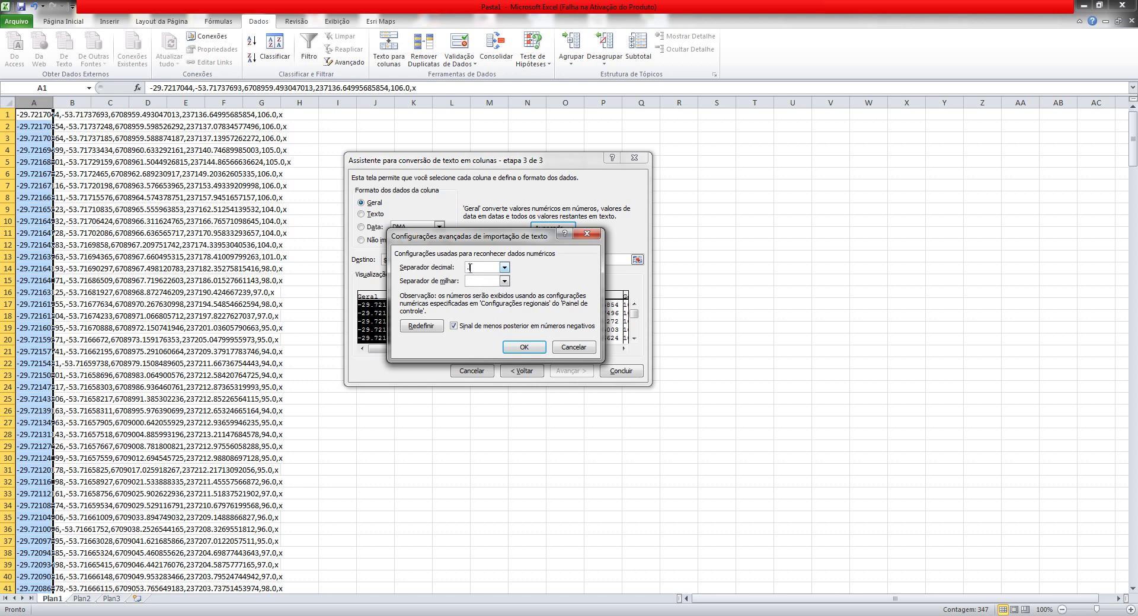
click(524, 349)
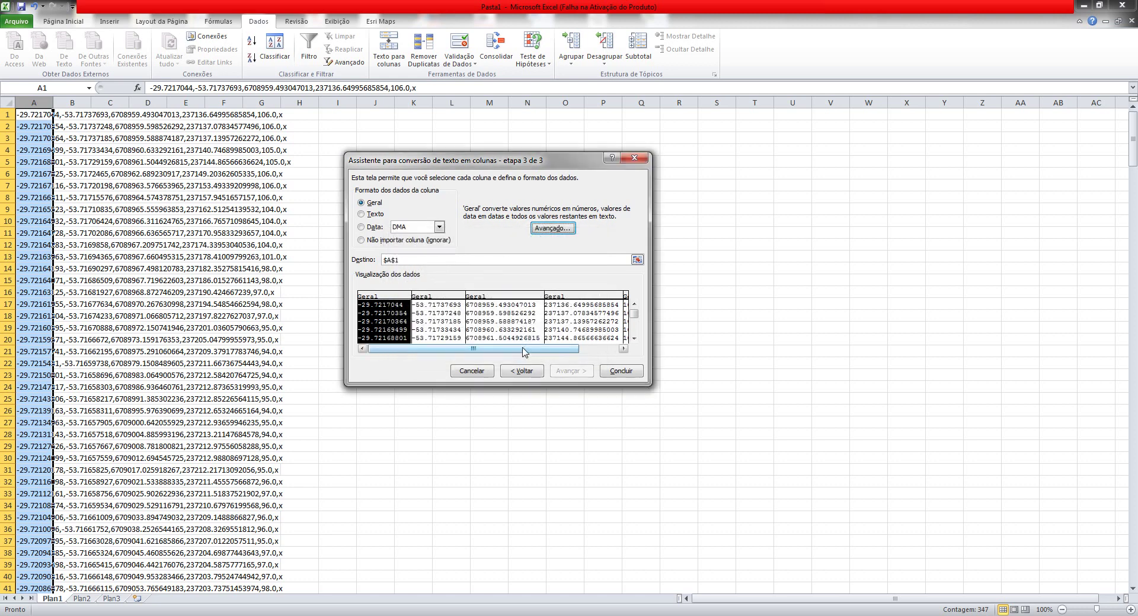
click(627, 372)
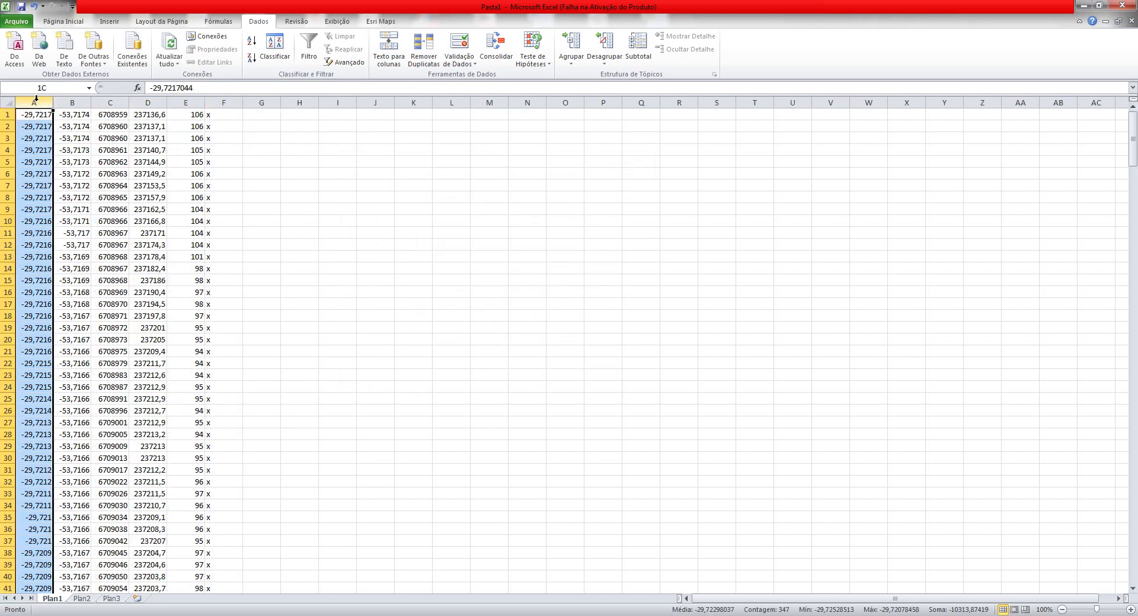
Step: Examine the split data column by column, from the coordinate columns A to D through columns E and F
click(72, 103)
click(110, 102)
click(148, 103)
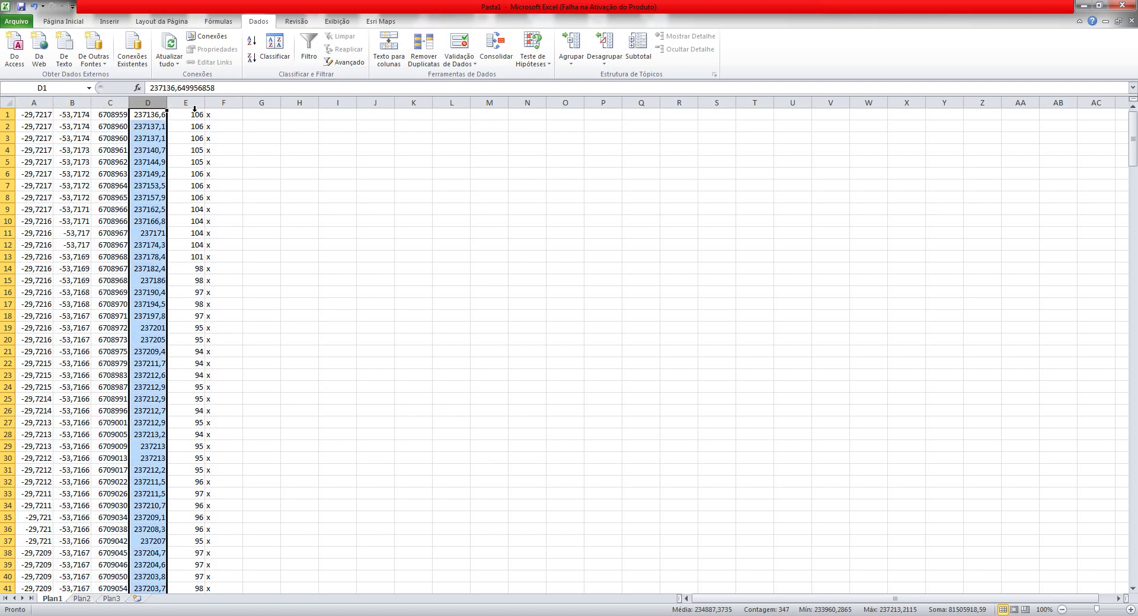
click(186, 103)
click(227, 102)
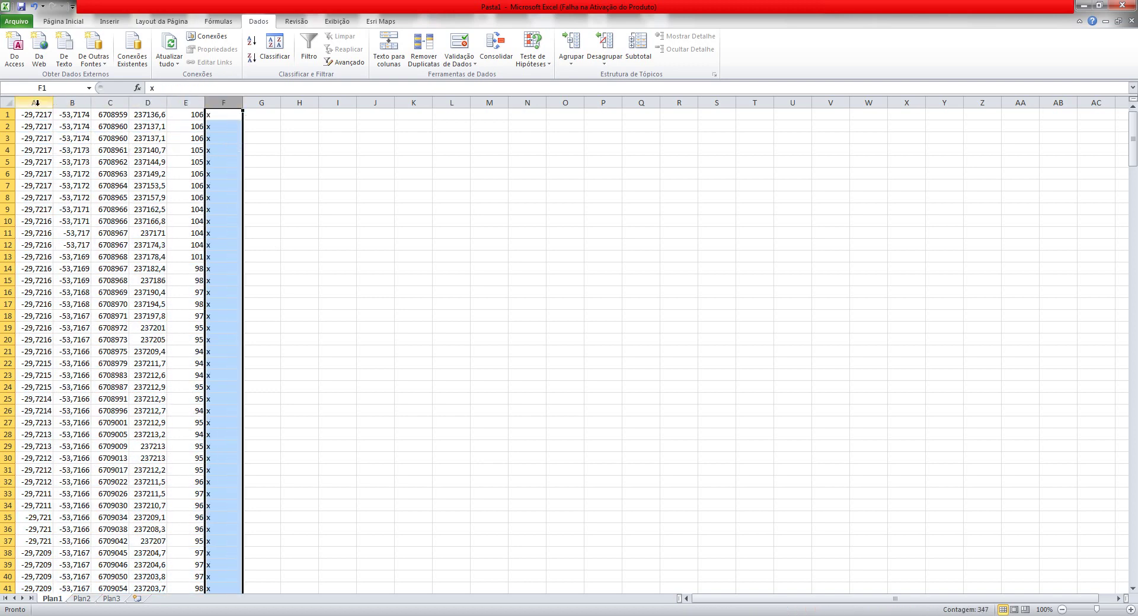
click(36, 102)
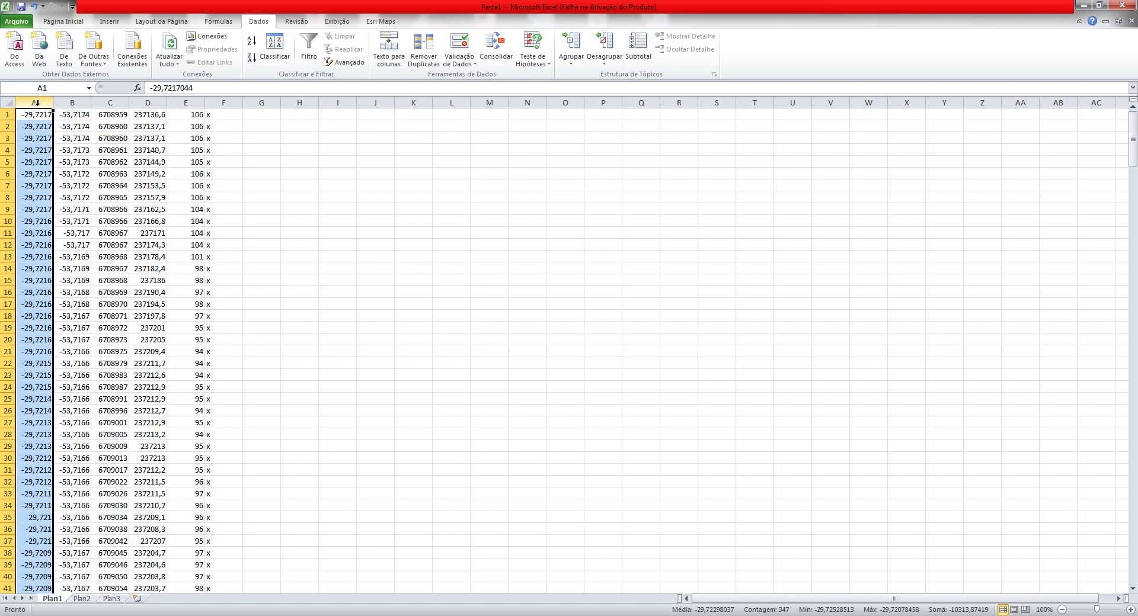
click(72, 102)
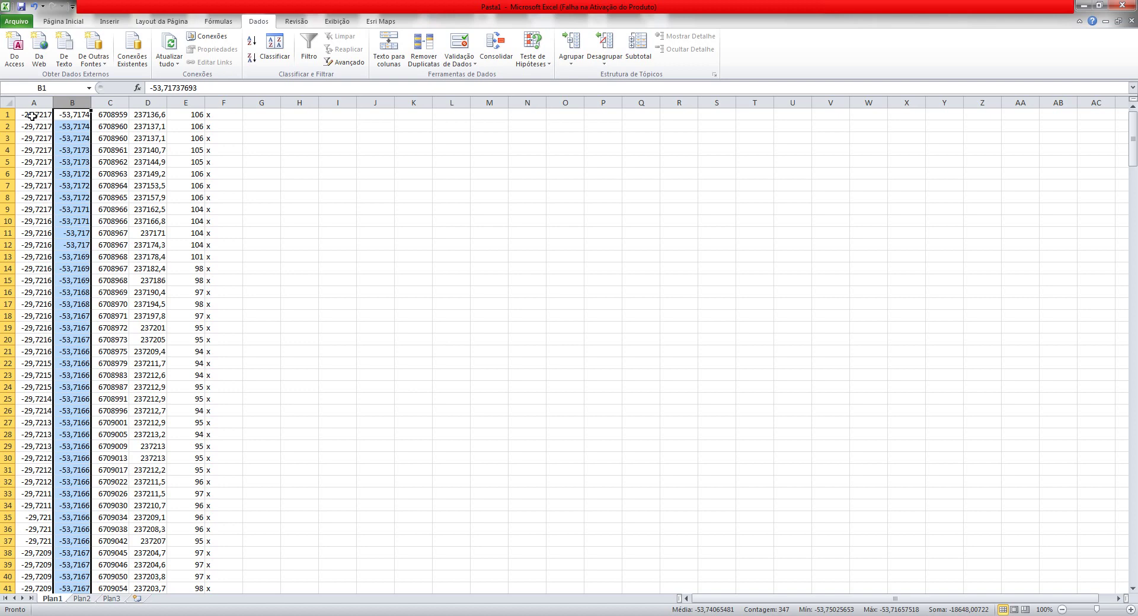
click(69, 106)
click(110, 103)
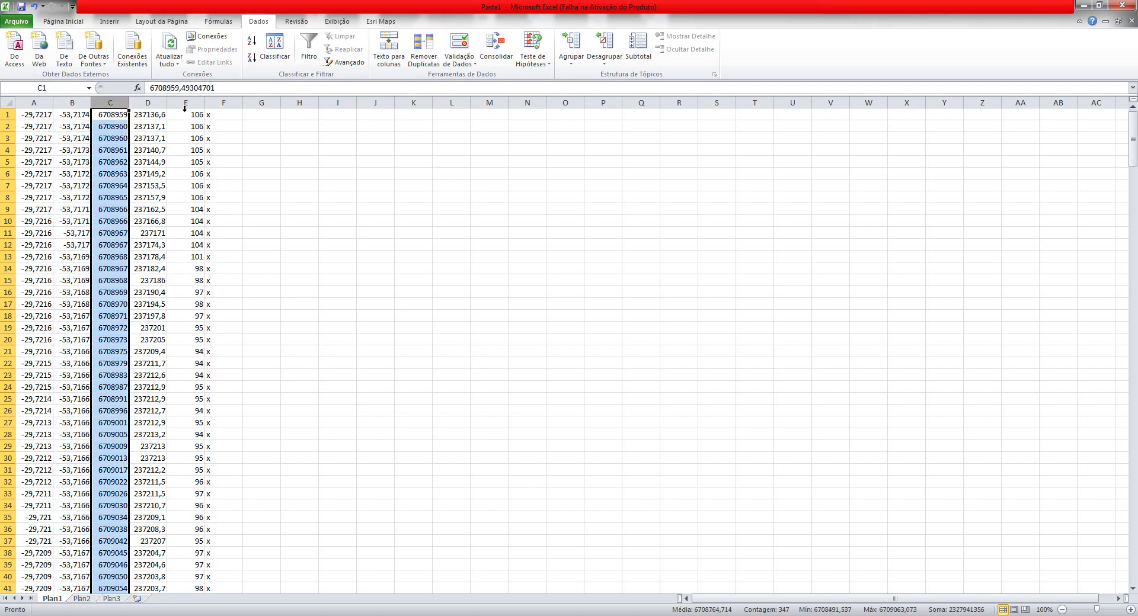
Step: Widen columns C and D, and clear the contents of columns C through F so only columns A and B remain
click(147, 103)
drag(167, 103, 218, 108)
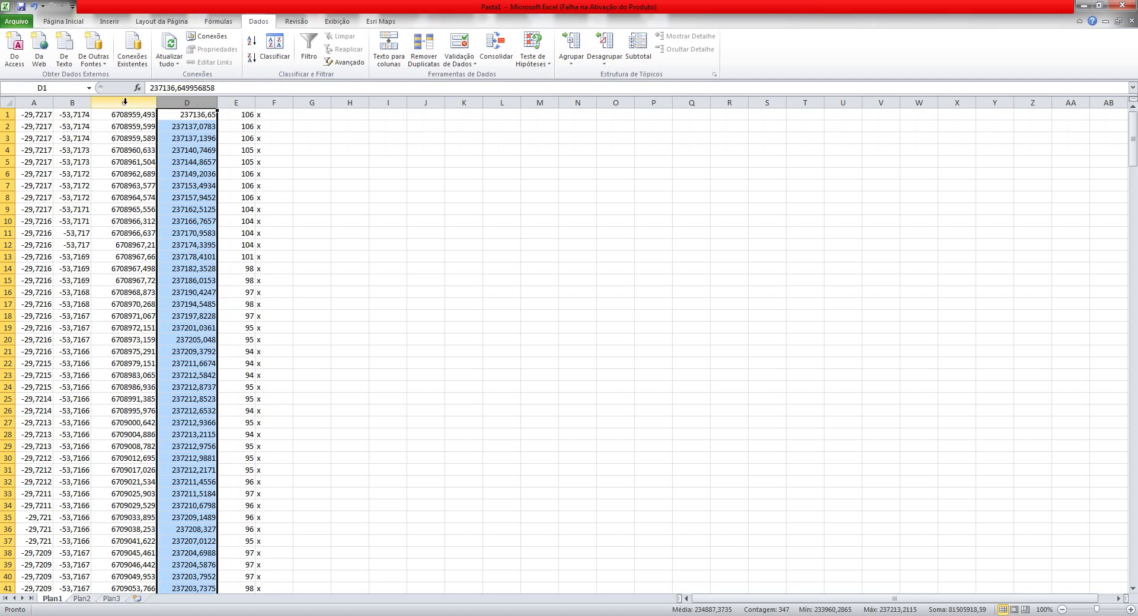
drag(125, 101, 279, 111)
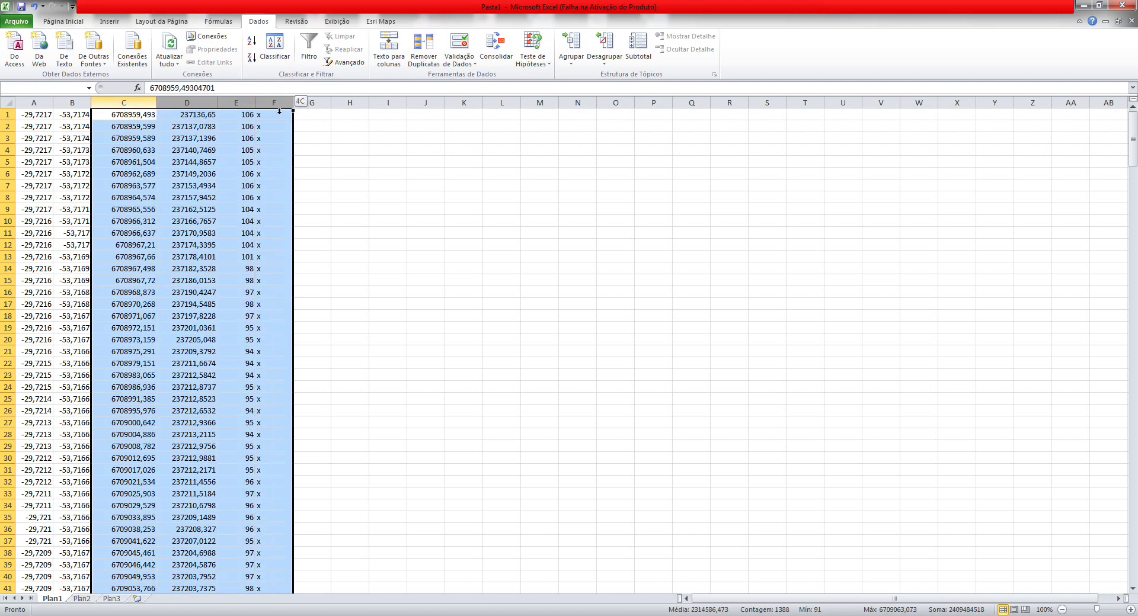
click(136, 99)
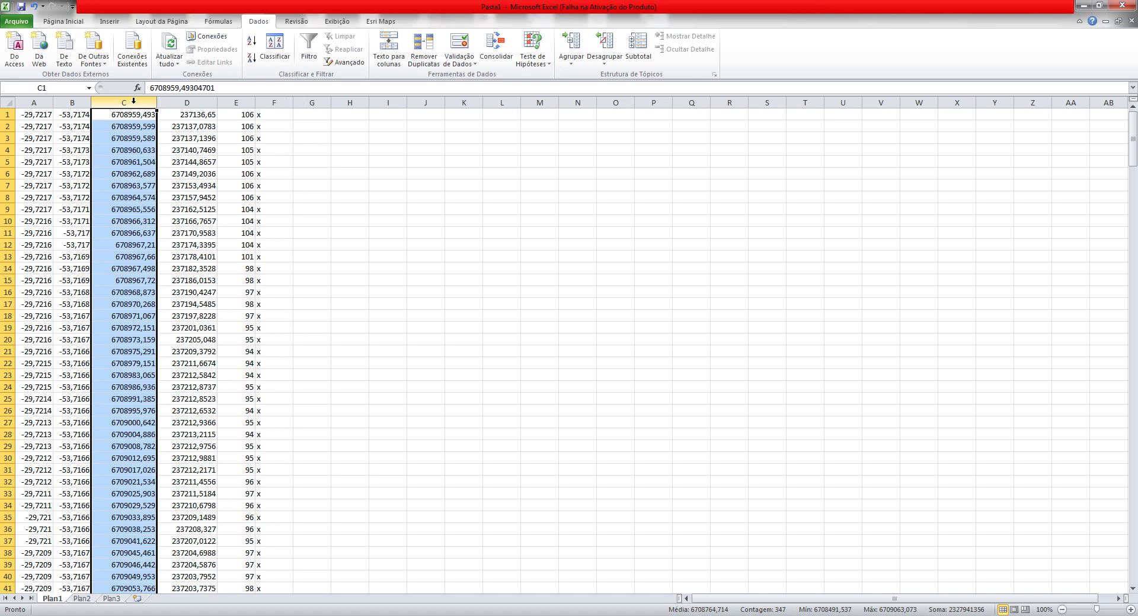
click(134, 100)
drag(135, 101, 275, 102)
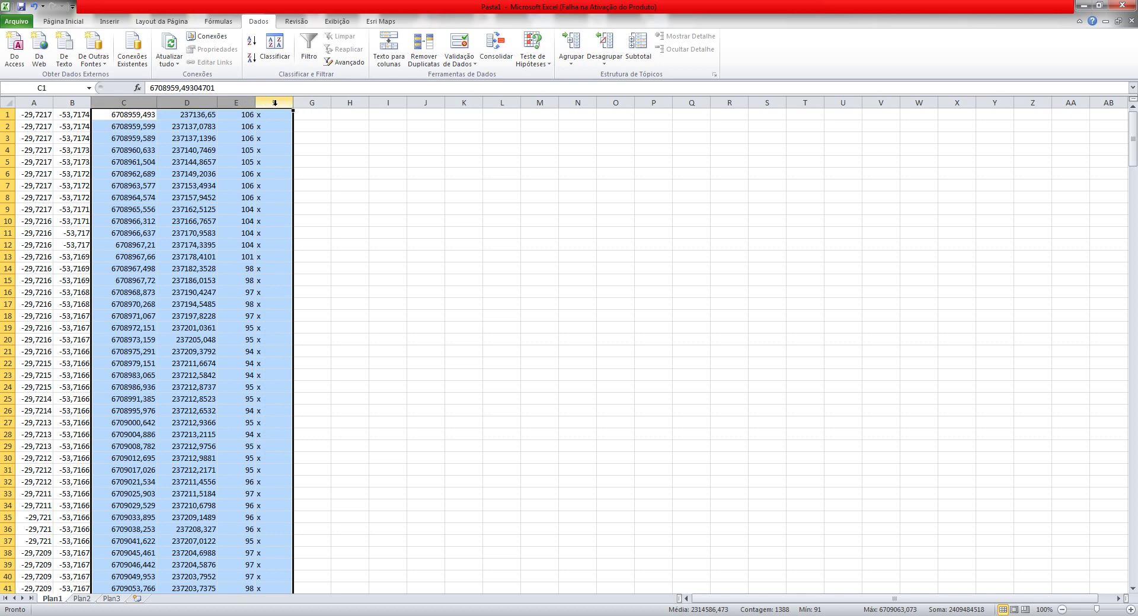
key(Delete)
click(312, 161)
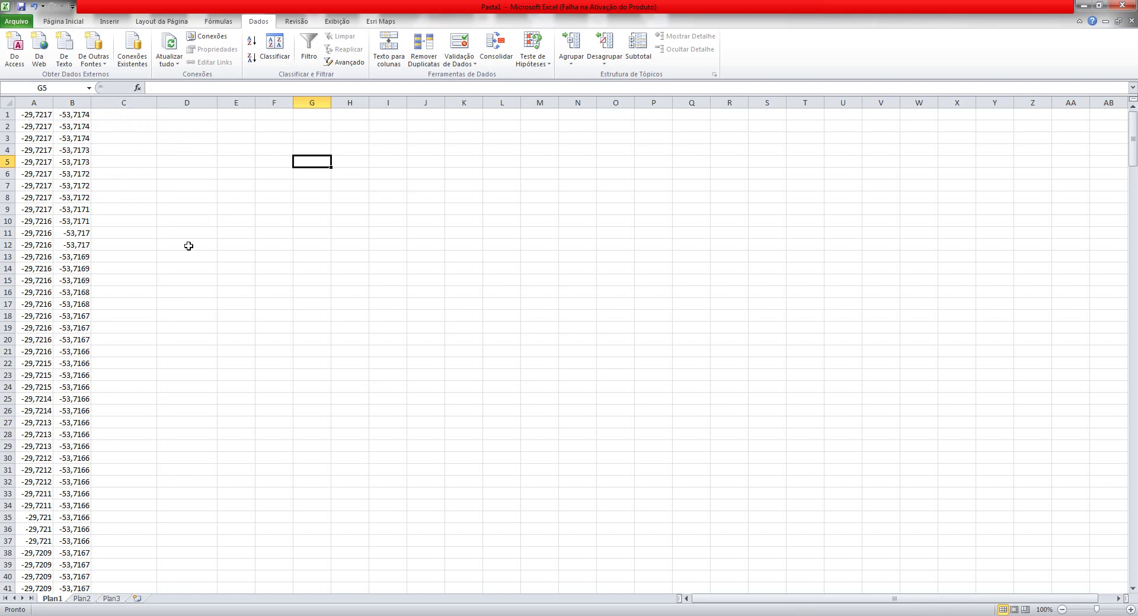
scroll(61, 400, down, 6)
scroll(61, 400, up, 6)
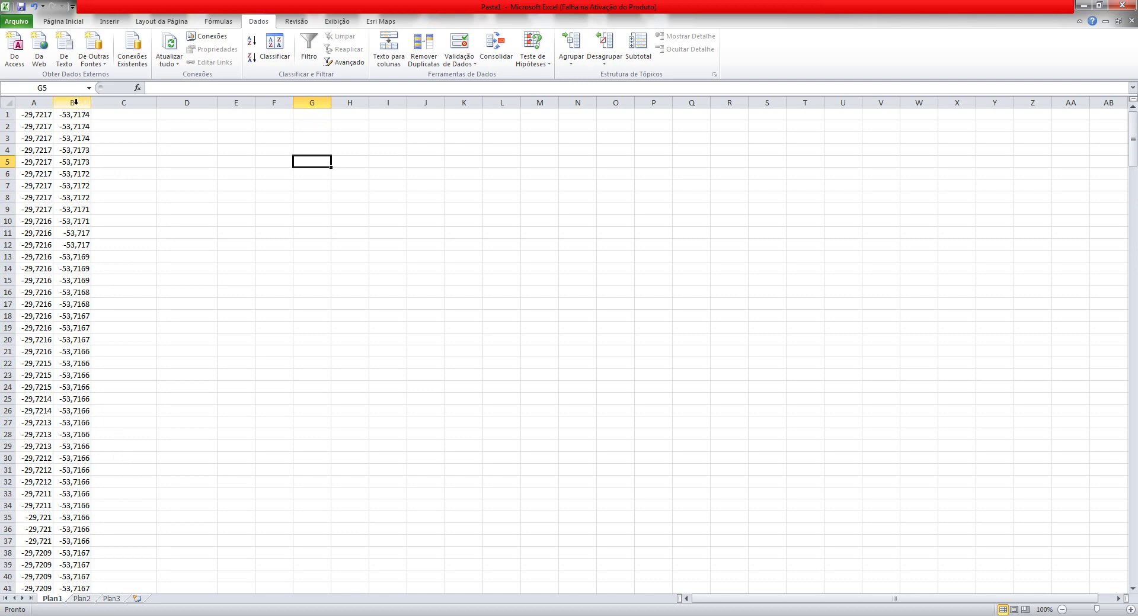
Step: Move the latitude values from column A to column C
click(76, 102)
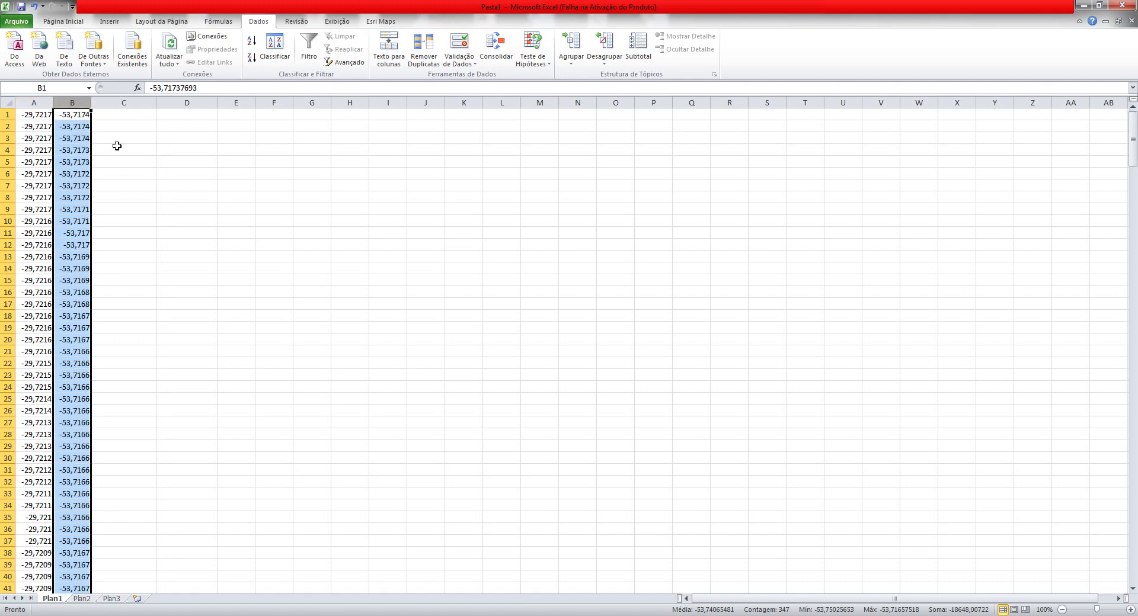
click(37, 105)
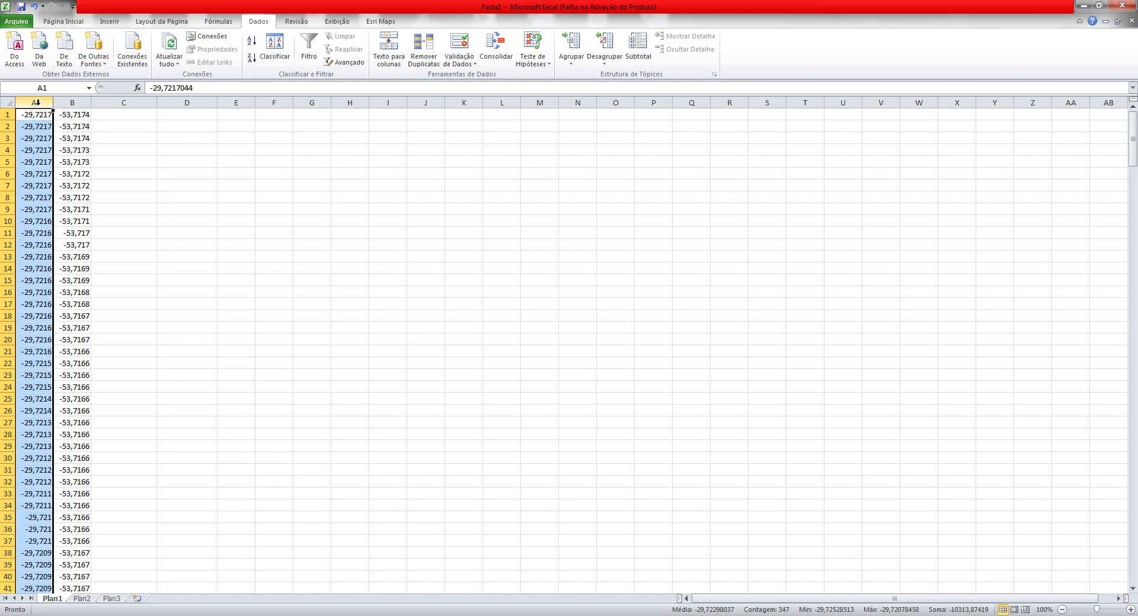
click(37, 104)
key(ctrl+c)
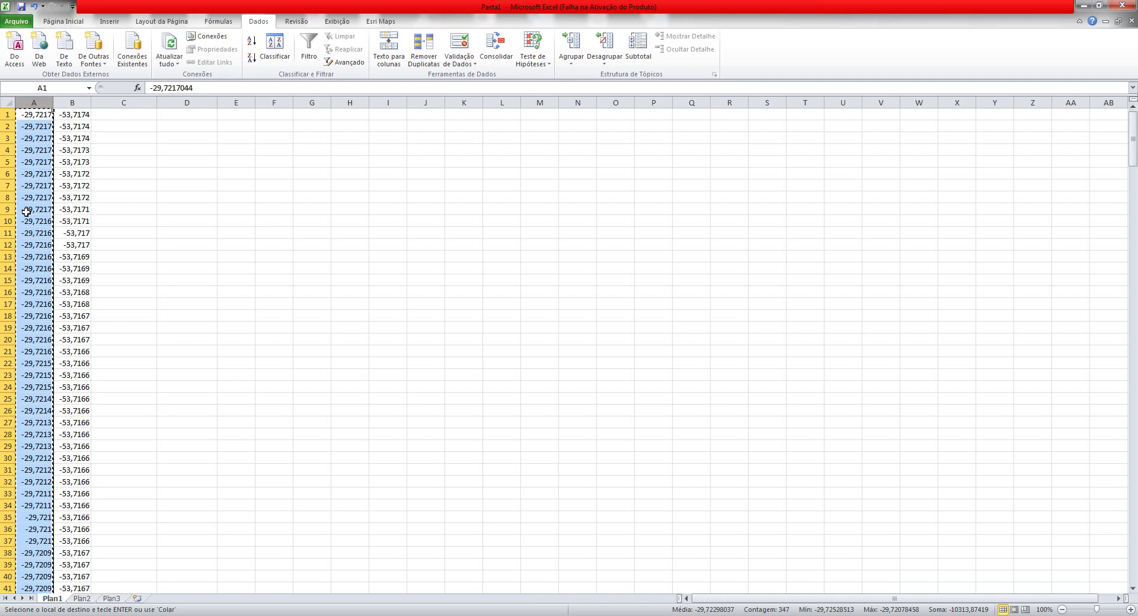
click(124, 102)
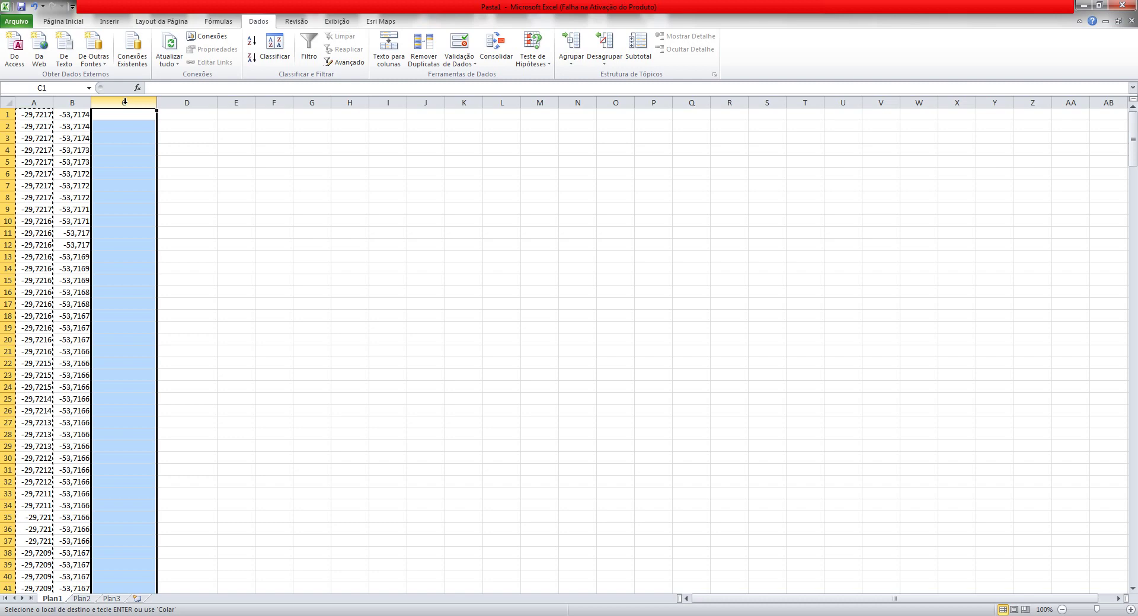
key(ctrl+v)
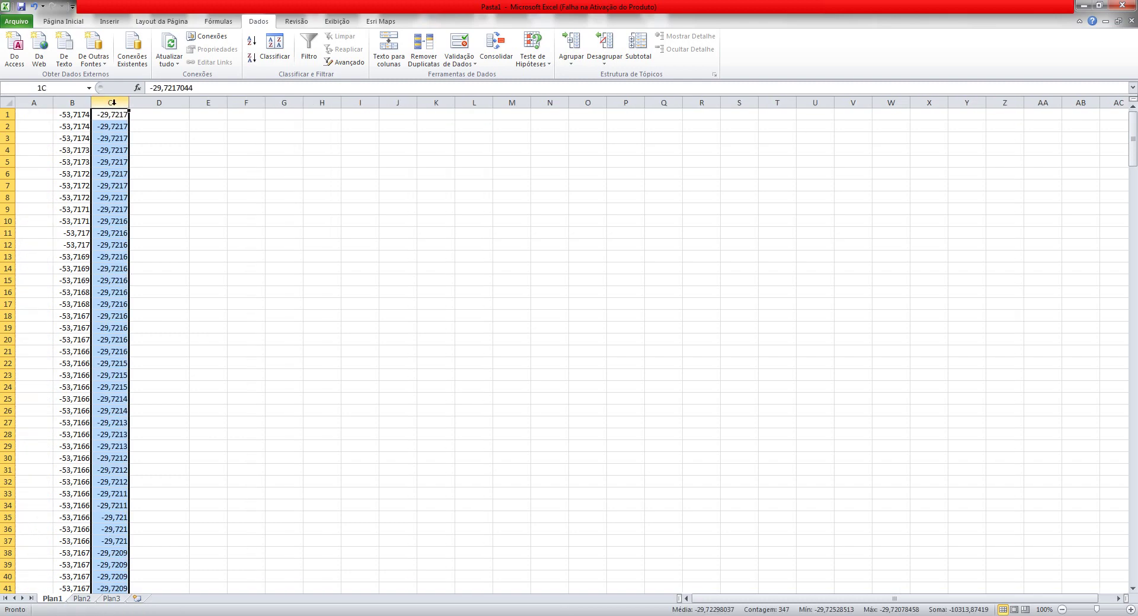
Step: Compare the coordinate columns B and C, and delete the empty column A ahead of them
click(109, 104)
click(72, 103)
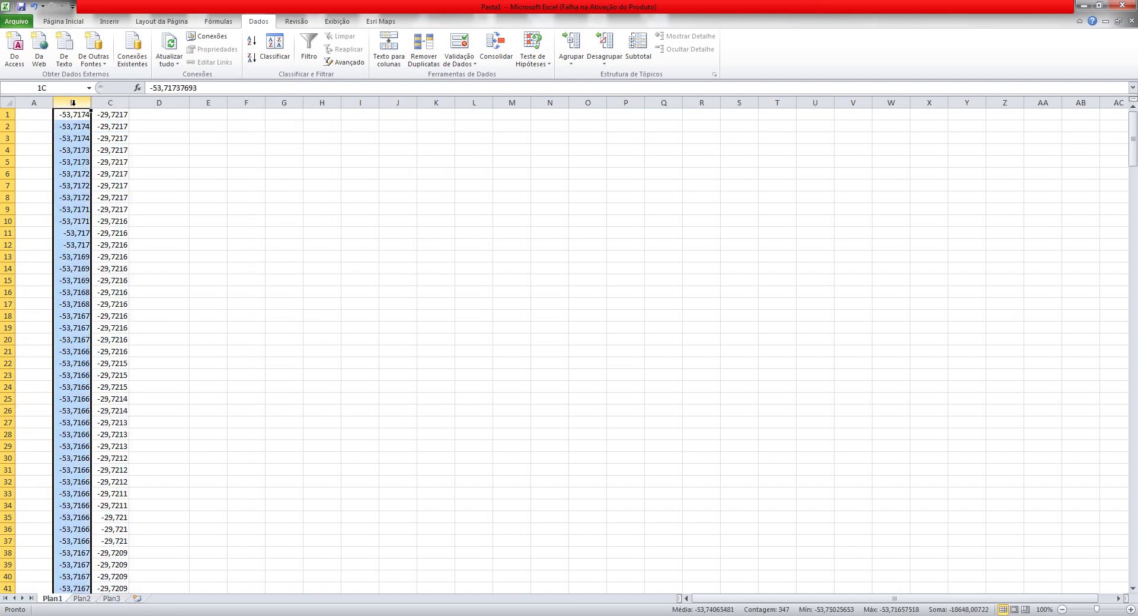
click(108, 102)
click(73, 102)
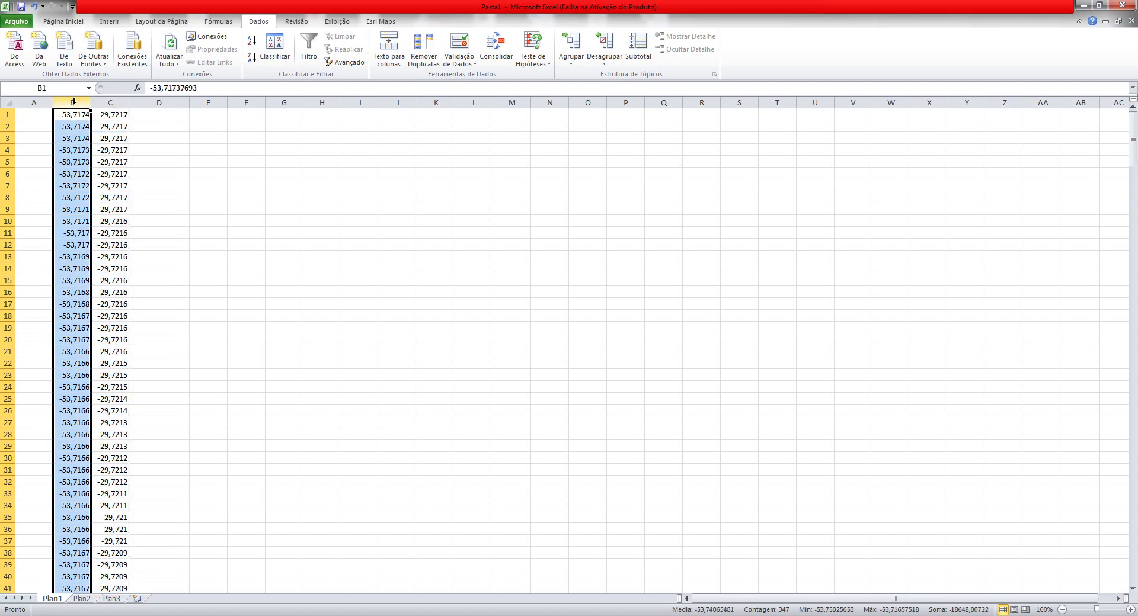
click(110, 104)
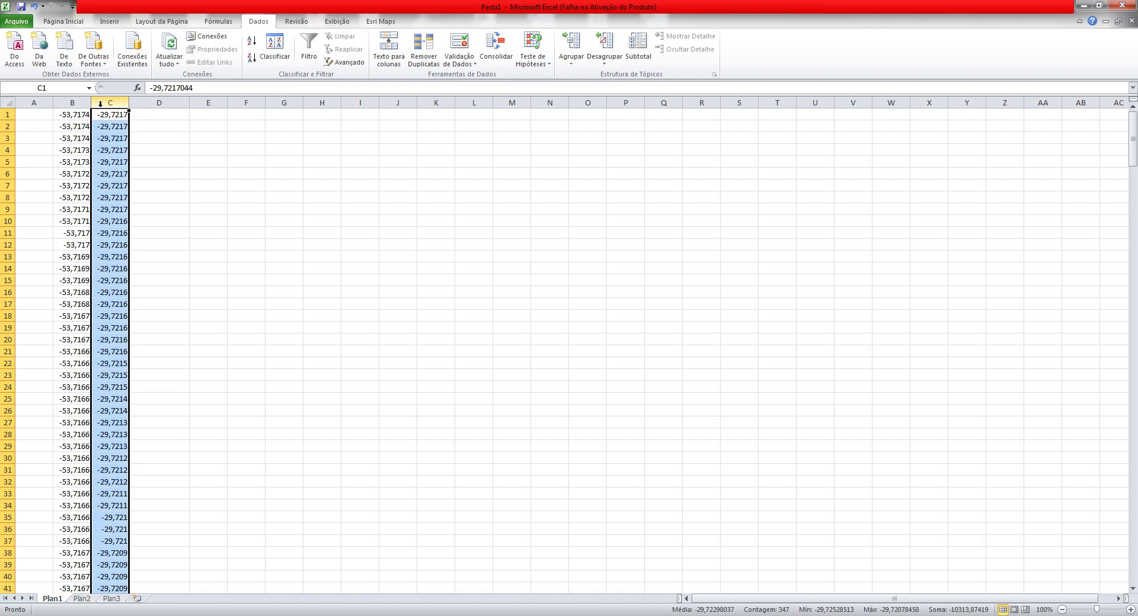
click(33, 101)
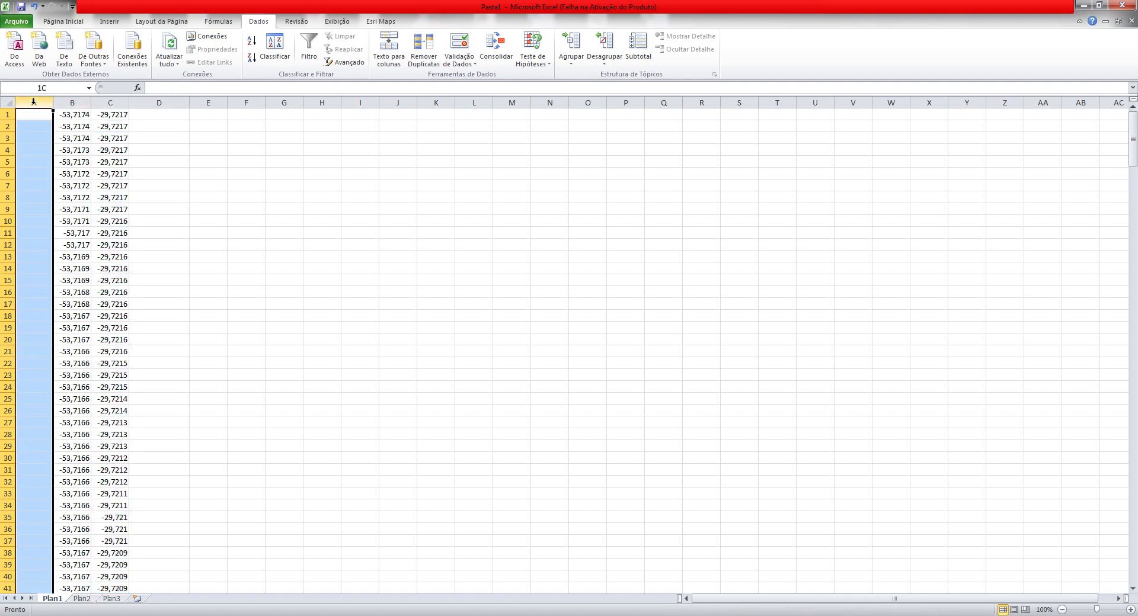
right_click(33, 102)
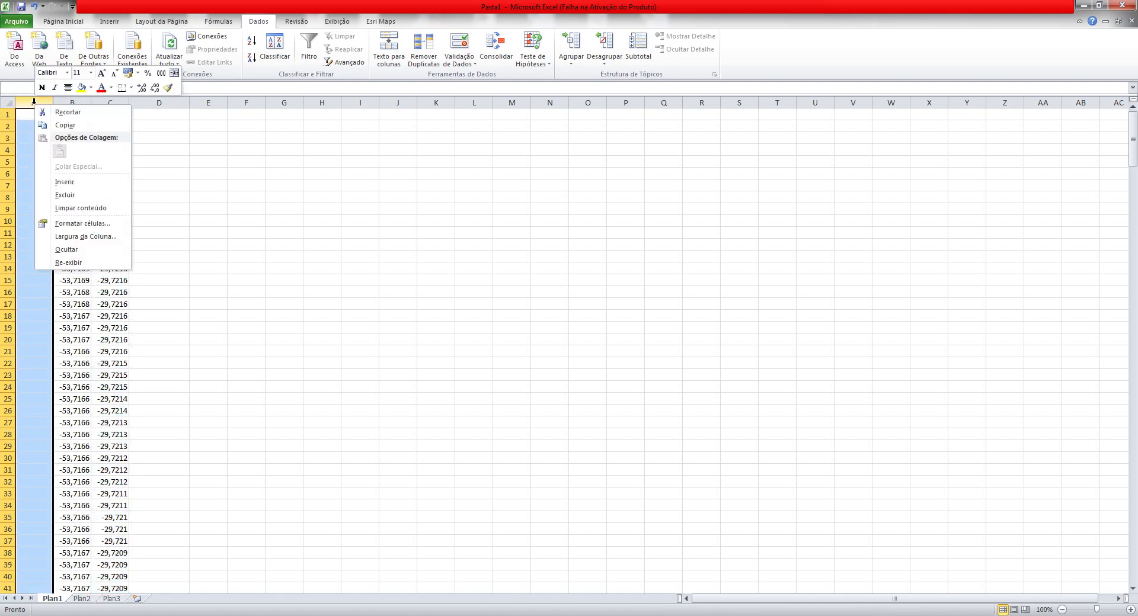
click(65, 195)
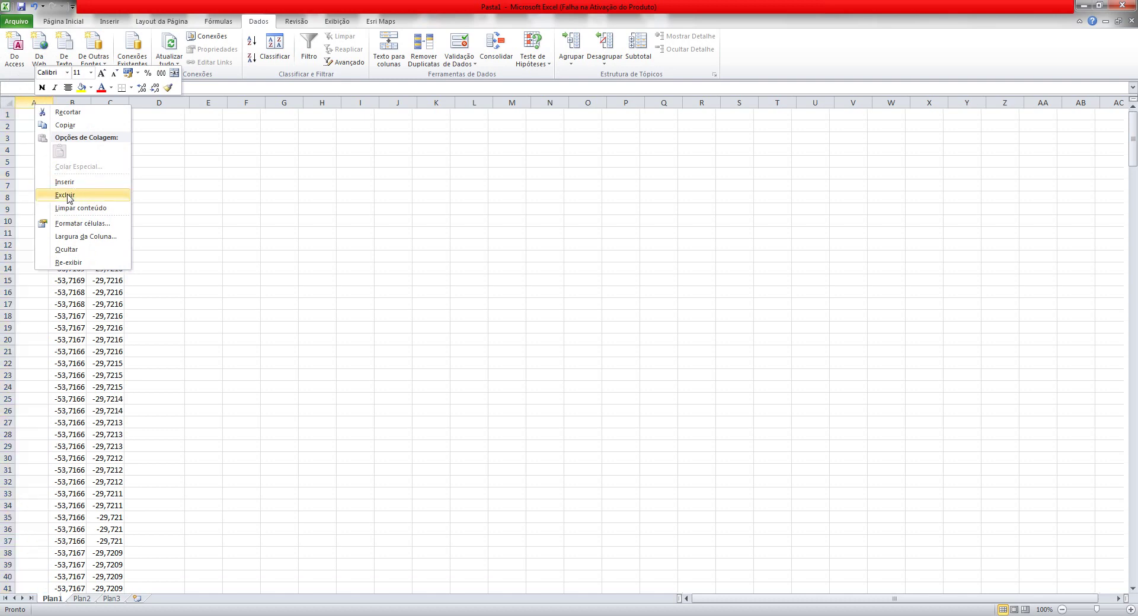
mouse_move(32, 106)
mouse_down()
mouse_move(62, 104)
mouse_move(36, 104)
mouse_up()
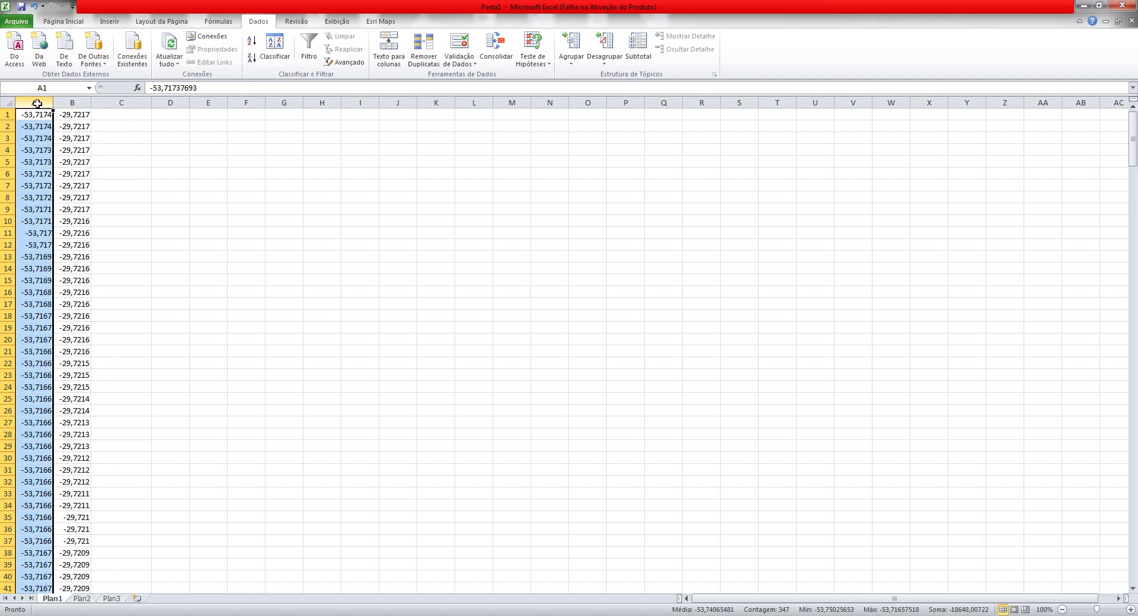
click(78, 105)
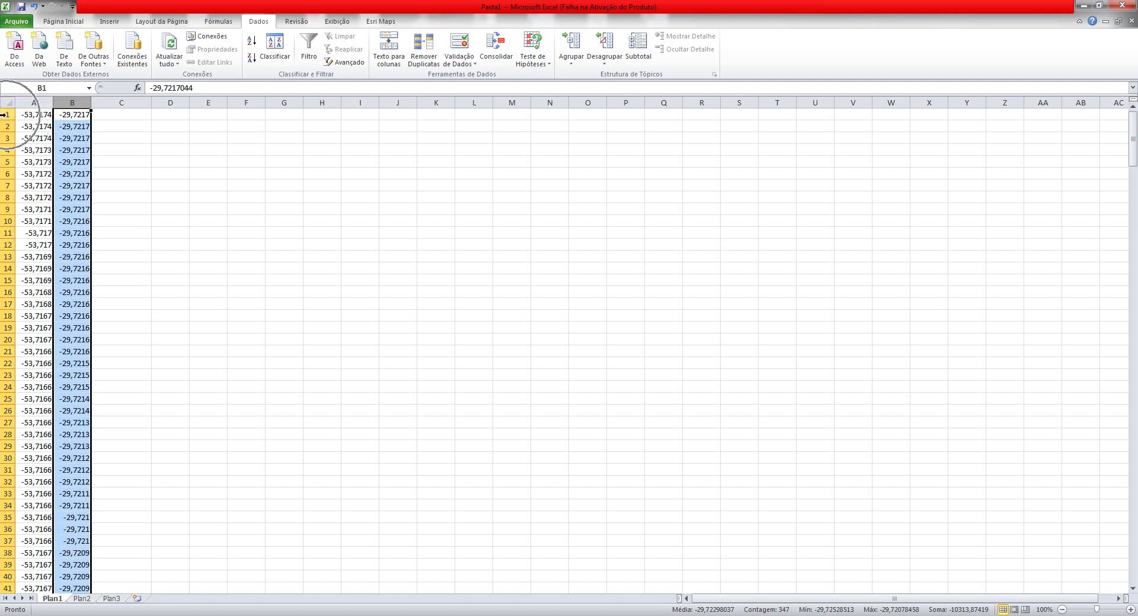
Step: Insert a row above the coordinates and enter the headers X in A1 and Y in B1
click(5, 114)
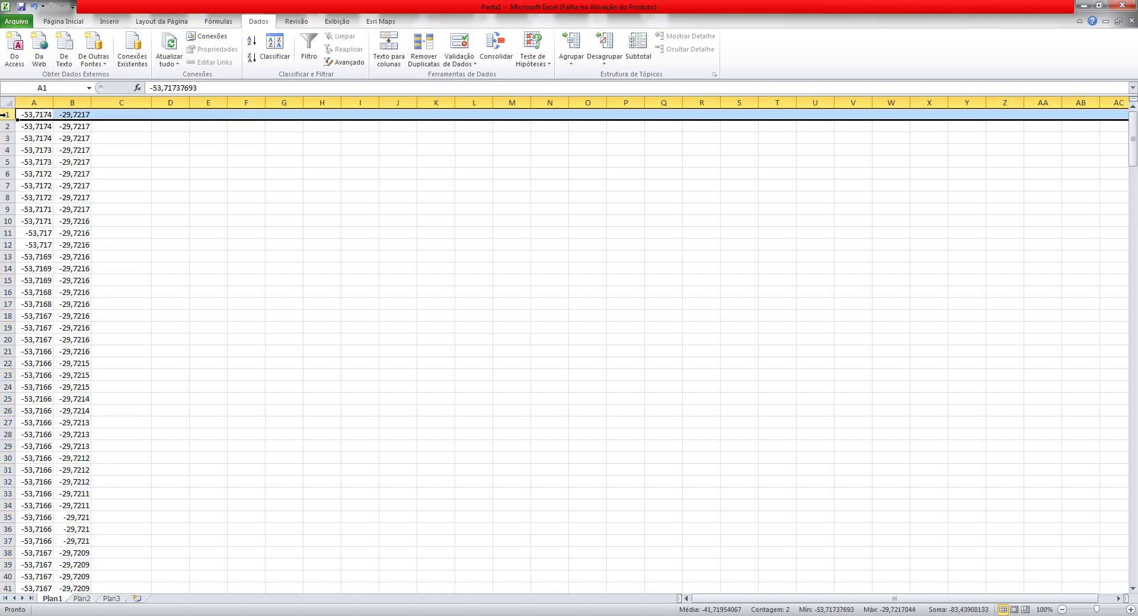
right_click(4, 114)
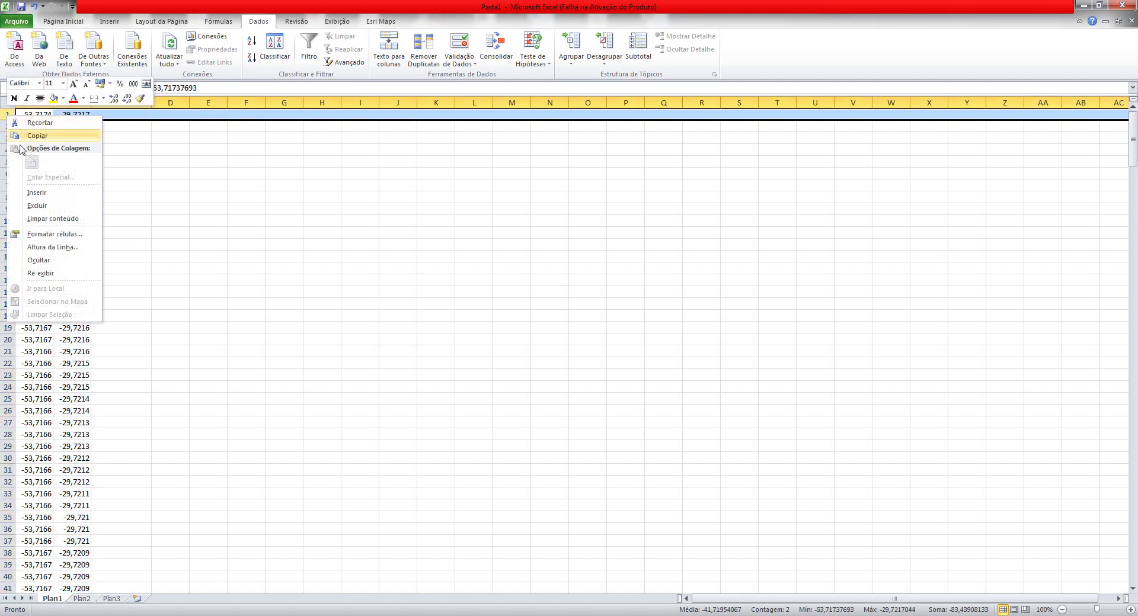
click(37, 194)
click(36, 114)
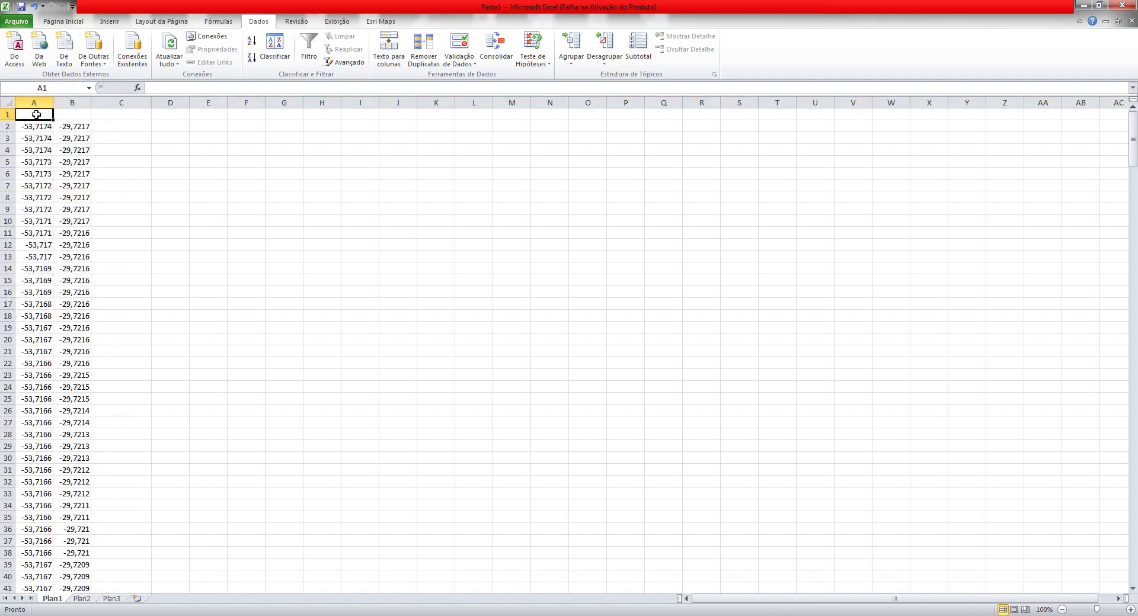
text(X)
key(Tab)
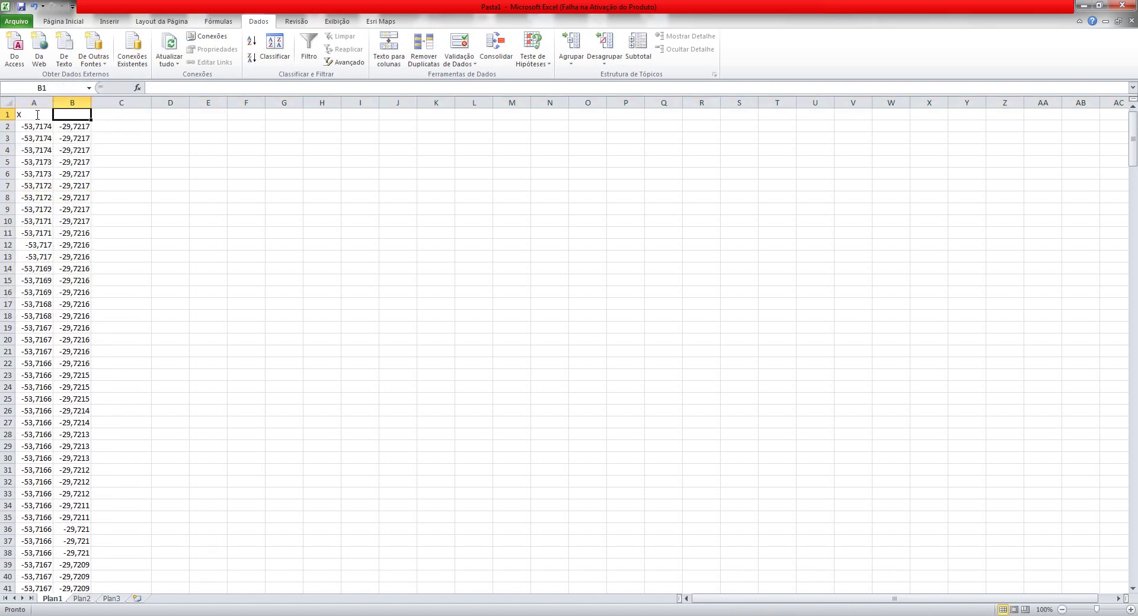
text(Y)
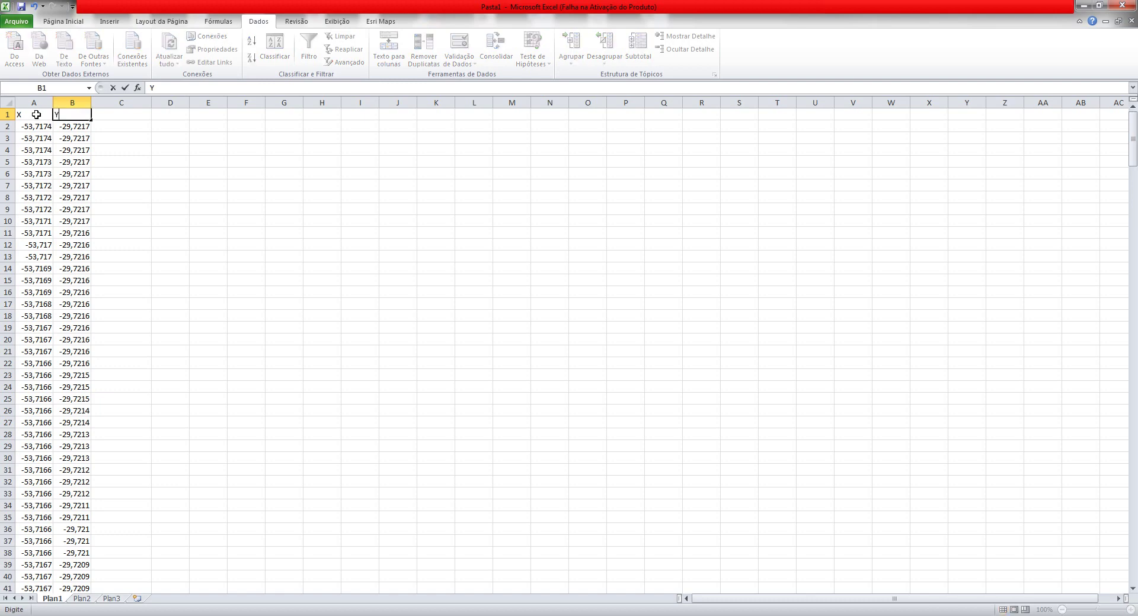
click(126, 160)
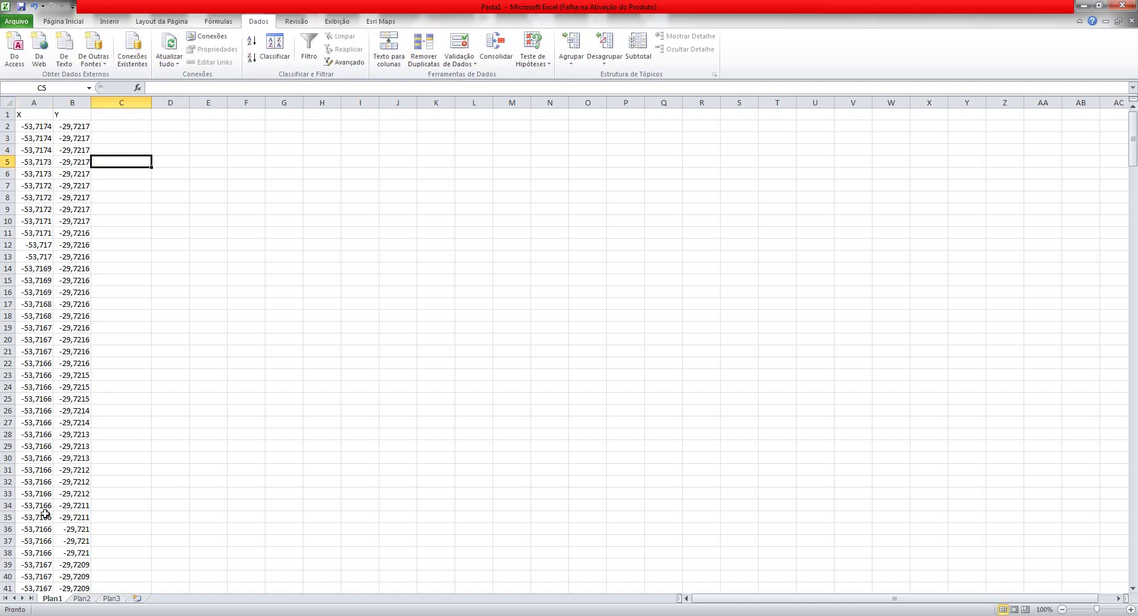
Step: Start saving a copy of the workbook as CSV (separado por vírgulas) in the desktop folder Aula AP
scroll(44, 533, down, 16)
scroll(44, 536, up, 16)
click(21, 23)
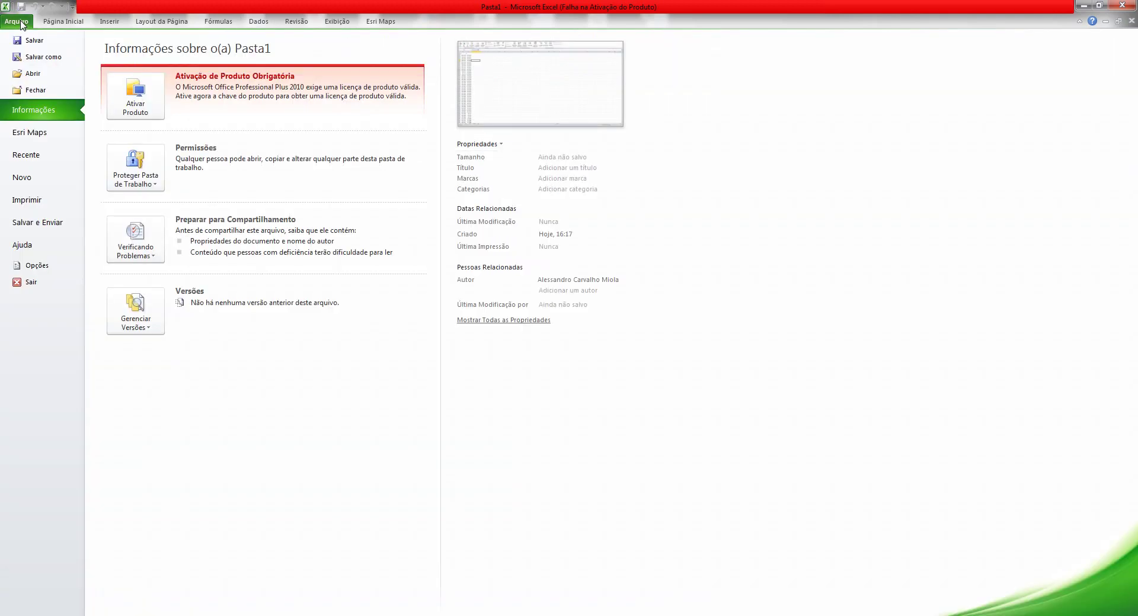
click(47, 57)
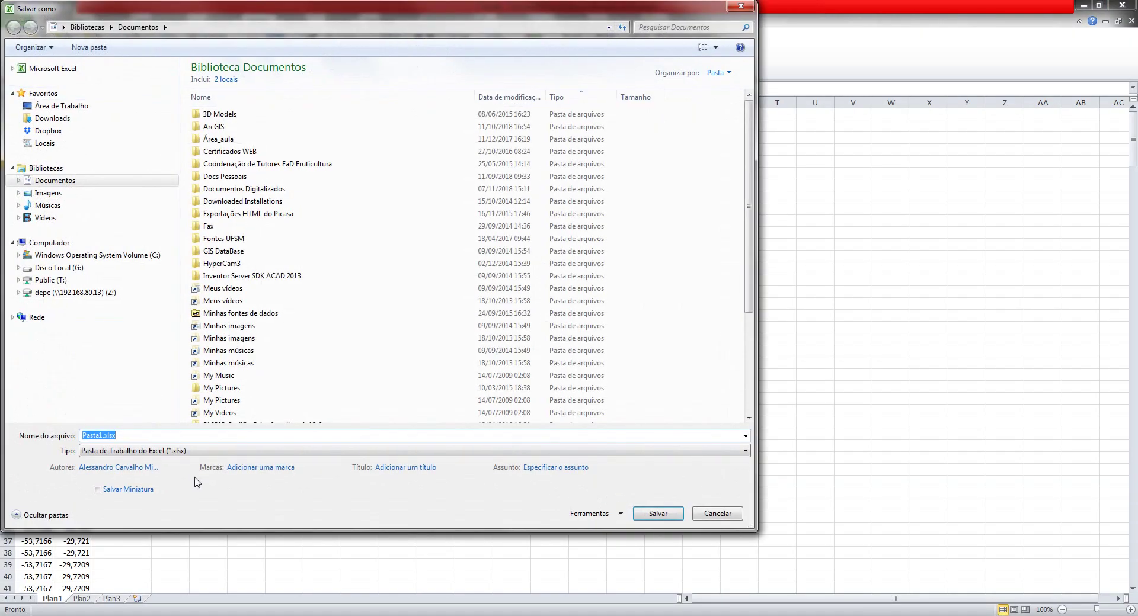
click(201, 452)
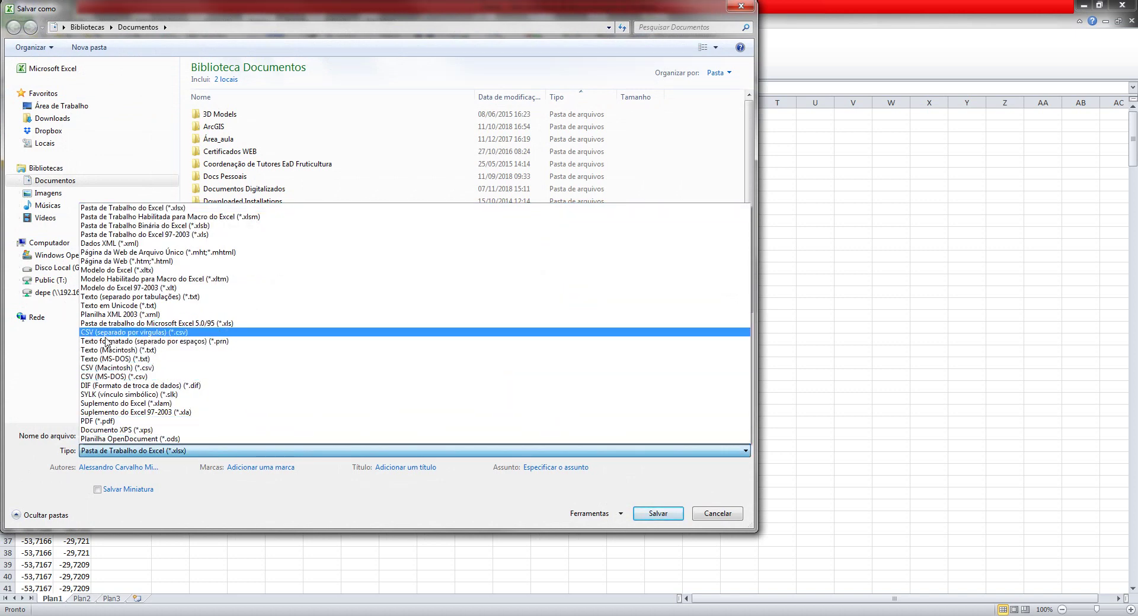
click(145, 332)
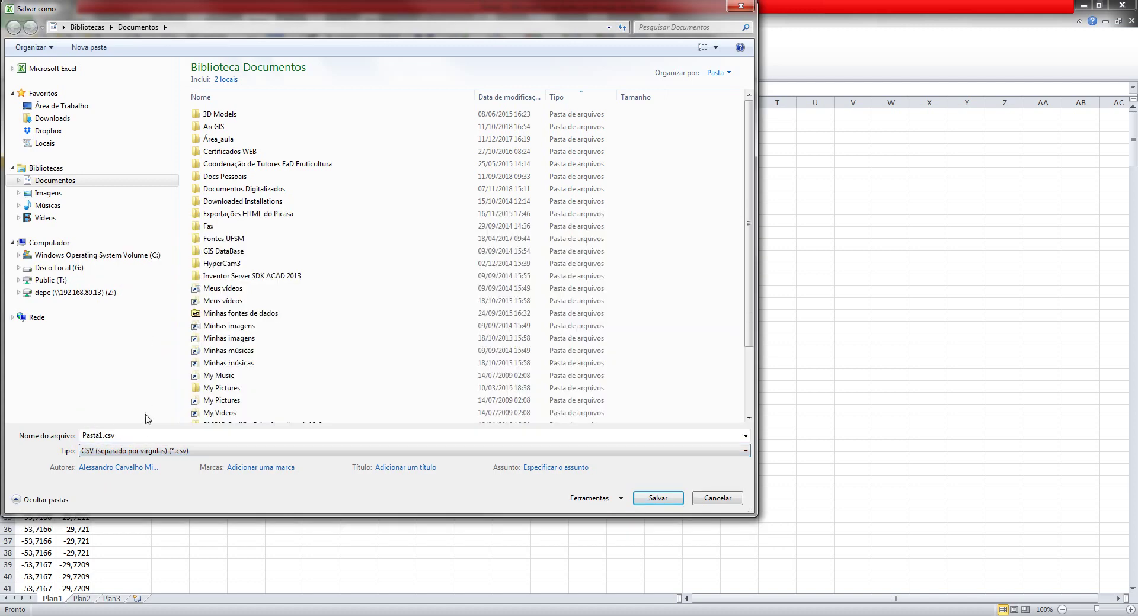
click(75, 106)
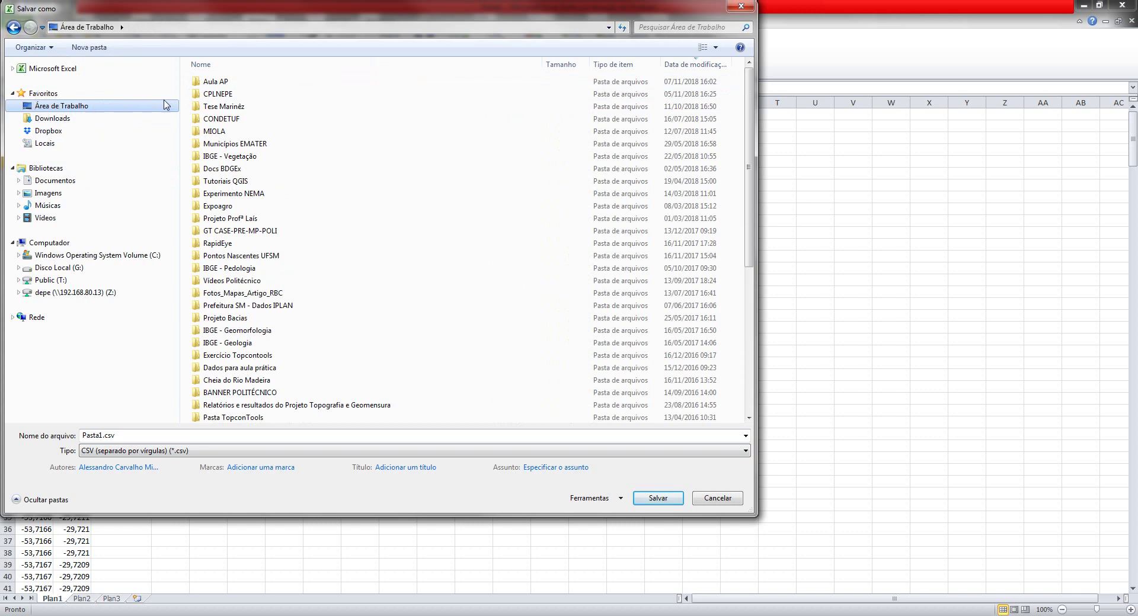
click(215, 85)
double_click(215, 85)
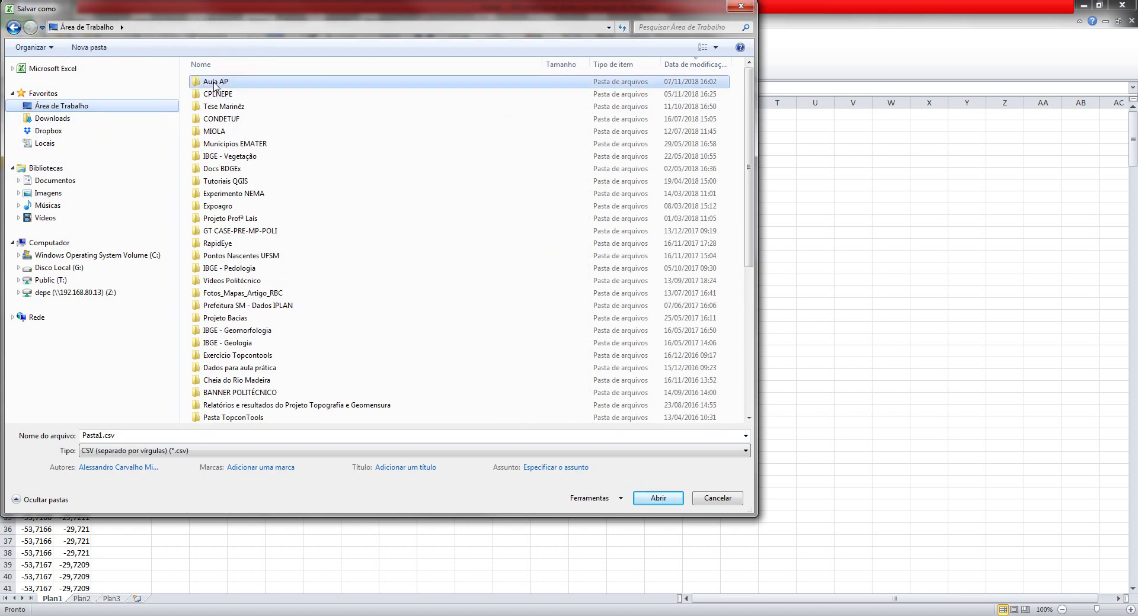
Step: Name the CSV file Pontos de Área, save only the active sheet in that format, and close the workbook
click(102, 435)
click(102, 435)
double_click(94, 436)
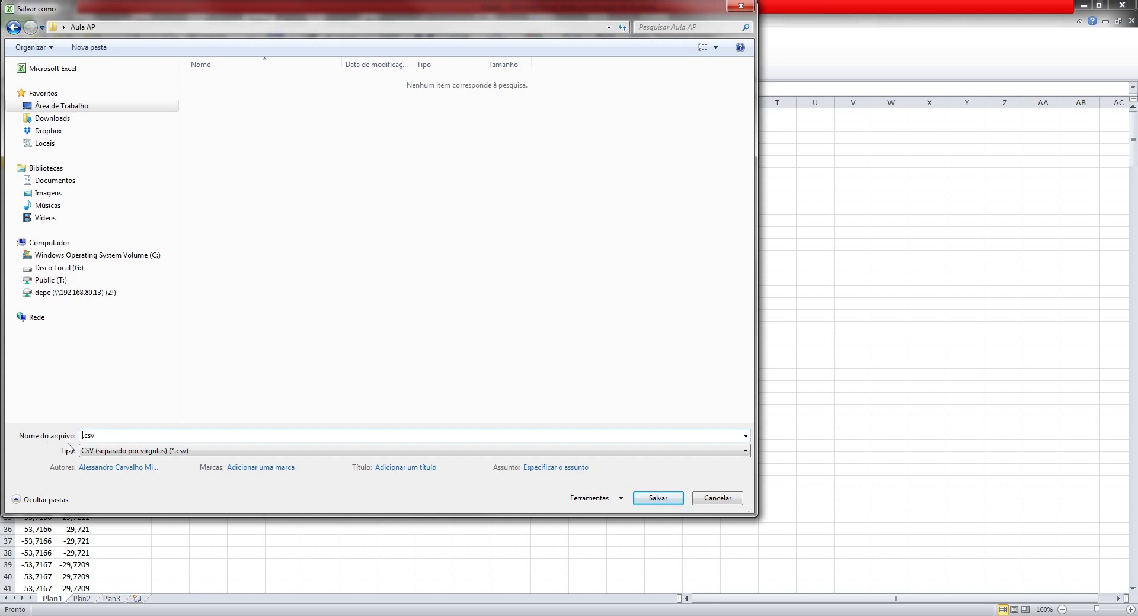
text(os de Áre)
click(656, 500)
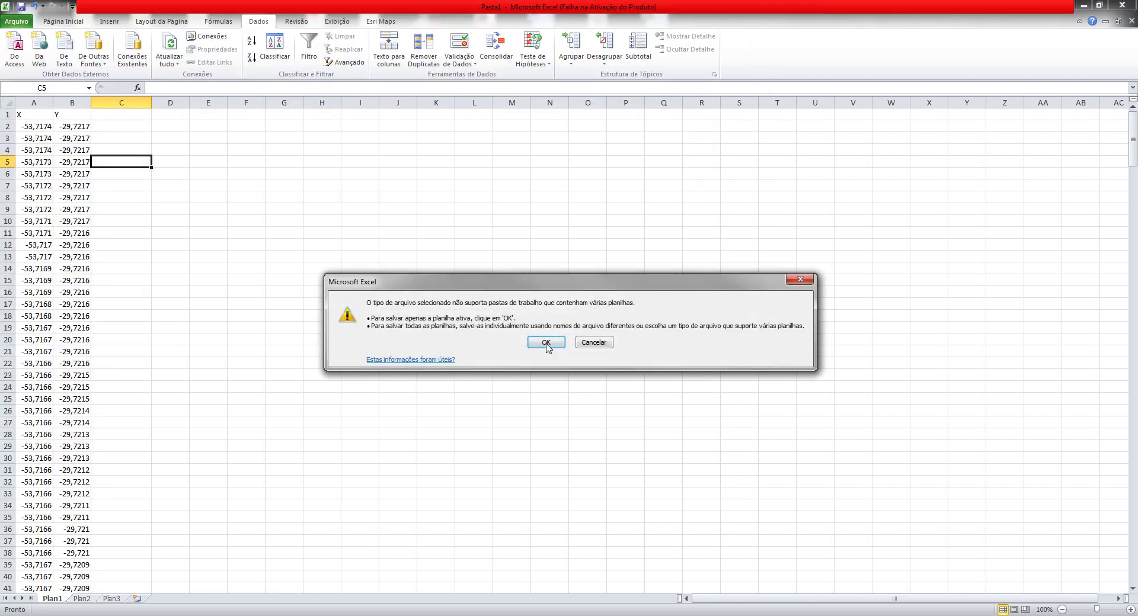
click(546, 343)
click(520, 356)
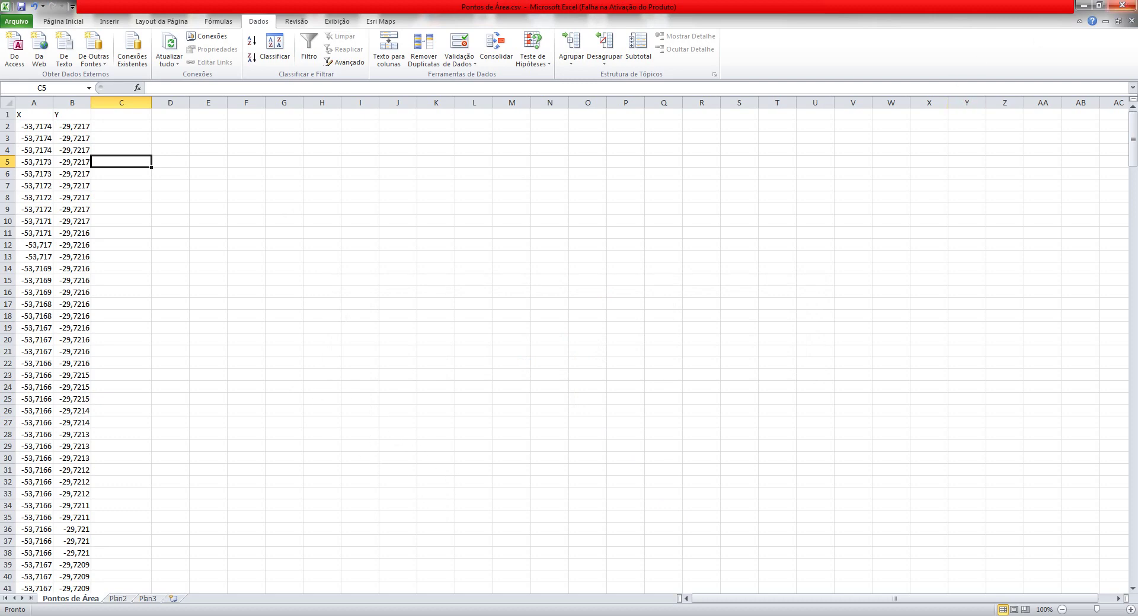
click(1122, 7)
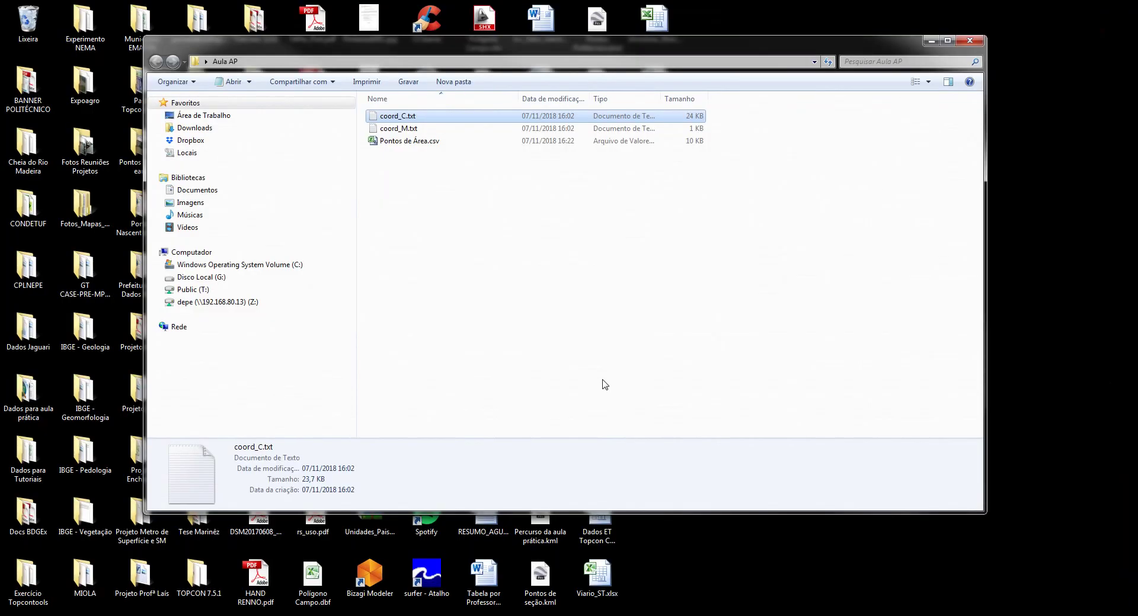
click(499, 339)
Step: Look over the files Pontos de Área.csv, coord_C.txt and coord_M.txt in the Aula AP folder
click(415, 141)
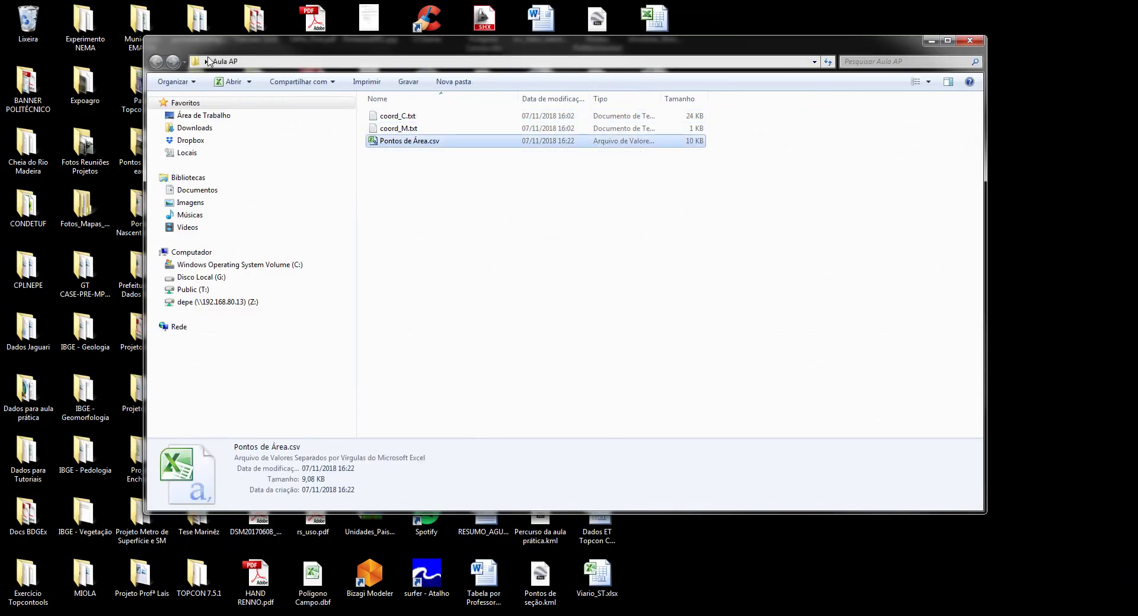
click(398, 118)
click(410, 128)
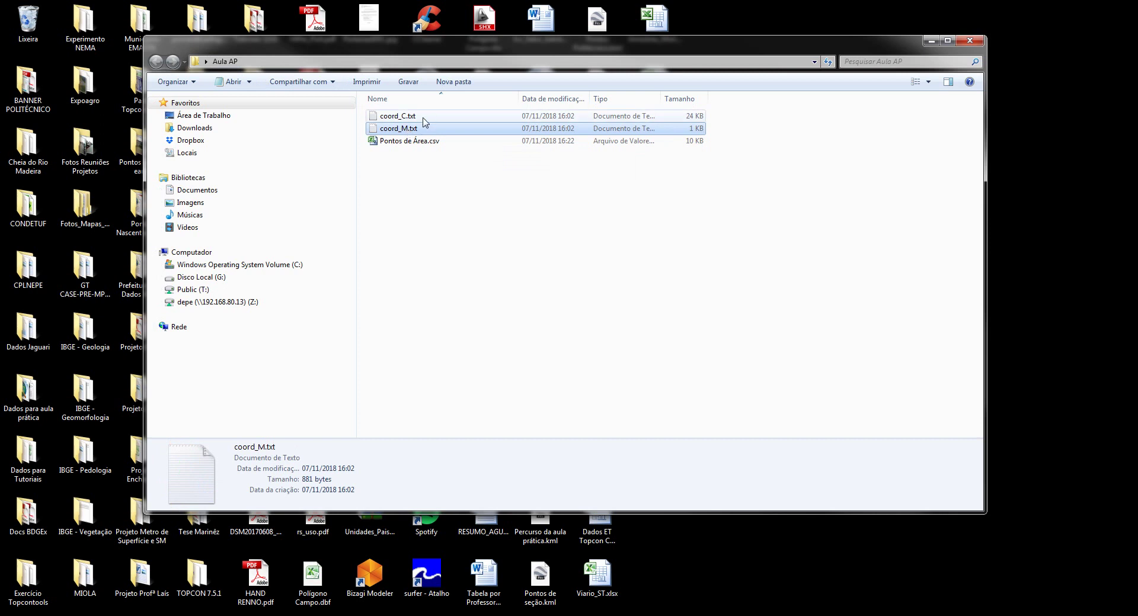
click(423, 121)
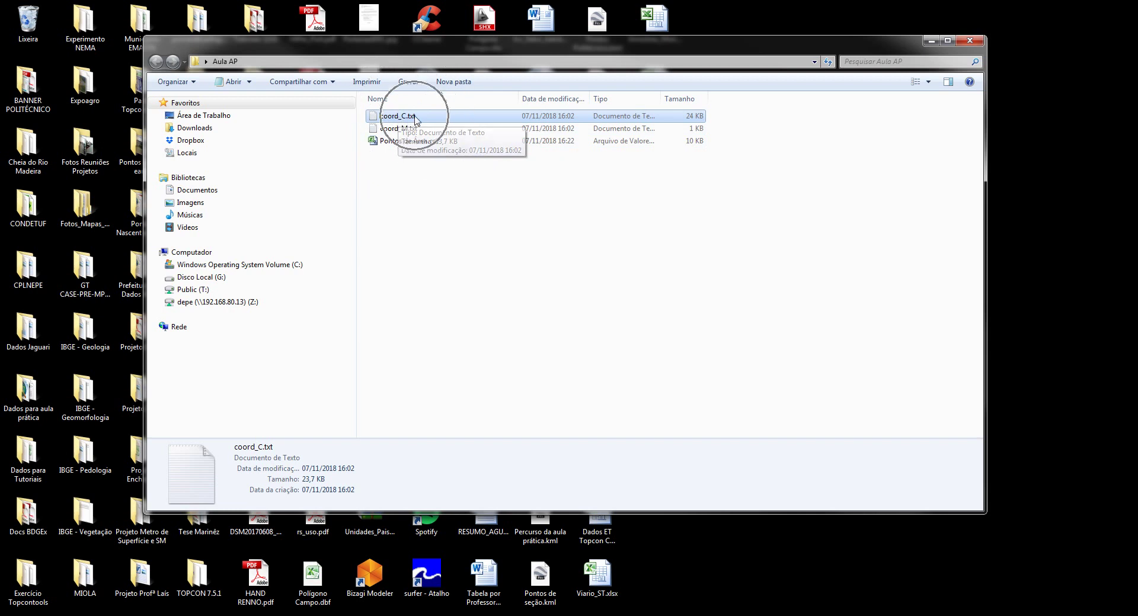
click(429, 199)
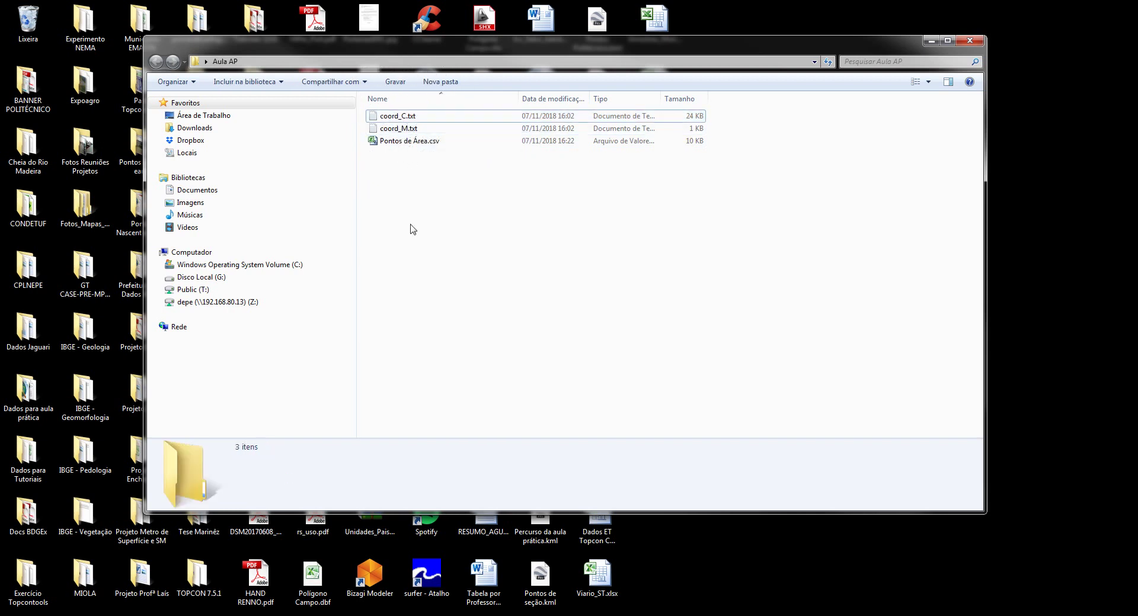
mouse_move(412, 132)
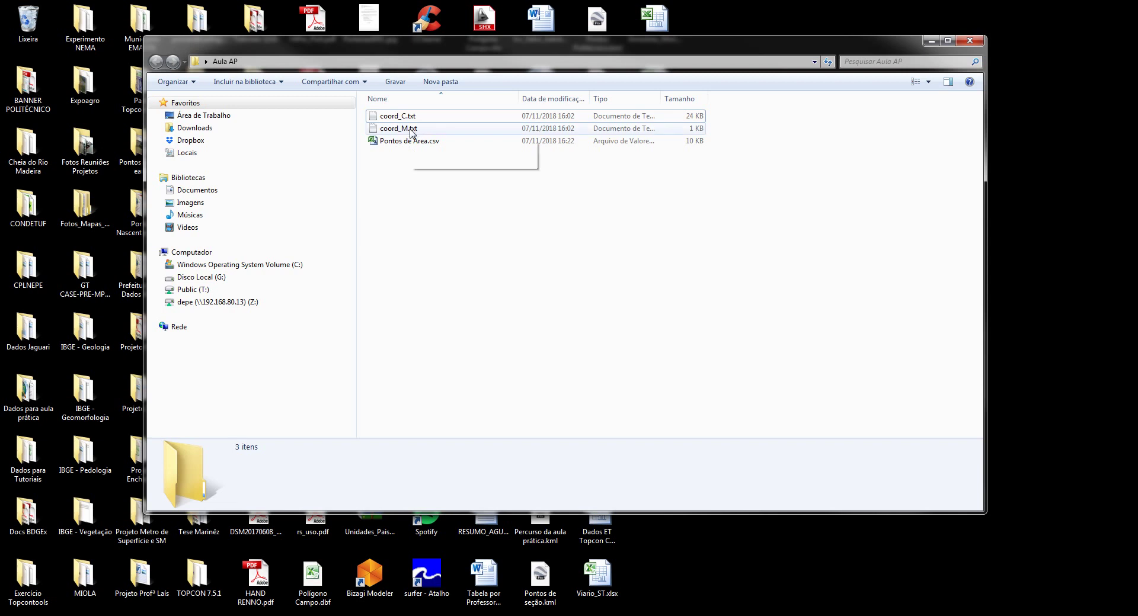
click(412, 129)
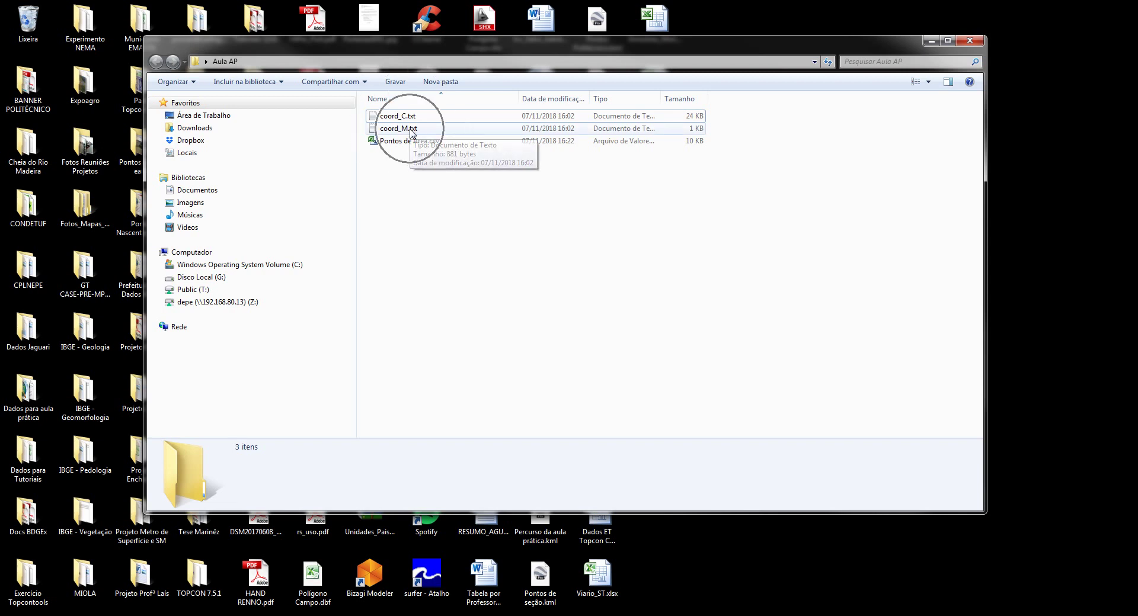
Step: Minimize the Aula AP folder window and switch to QGIS
click(411, 129)
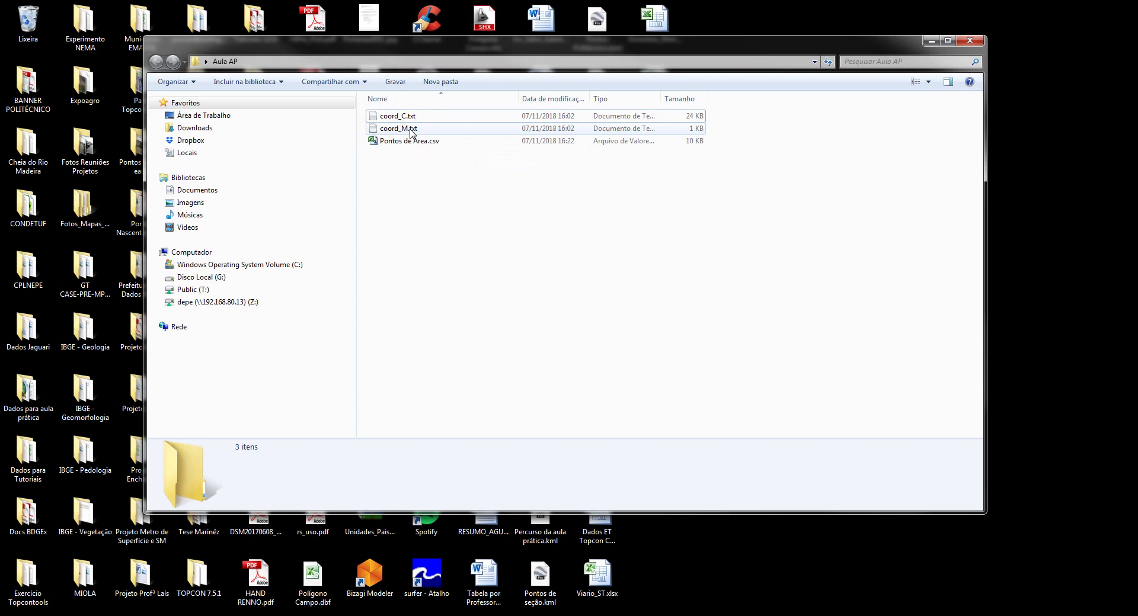
click(411, 130)
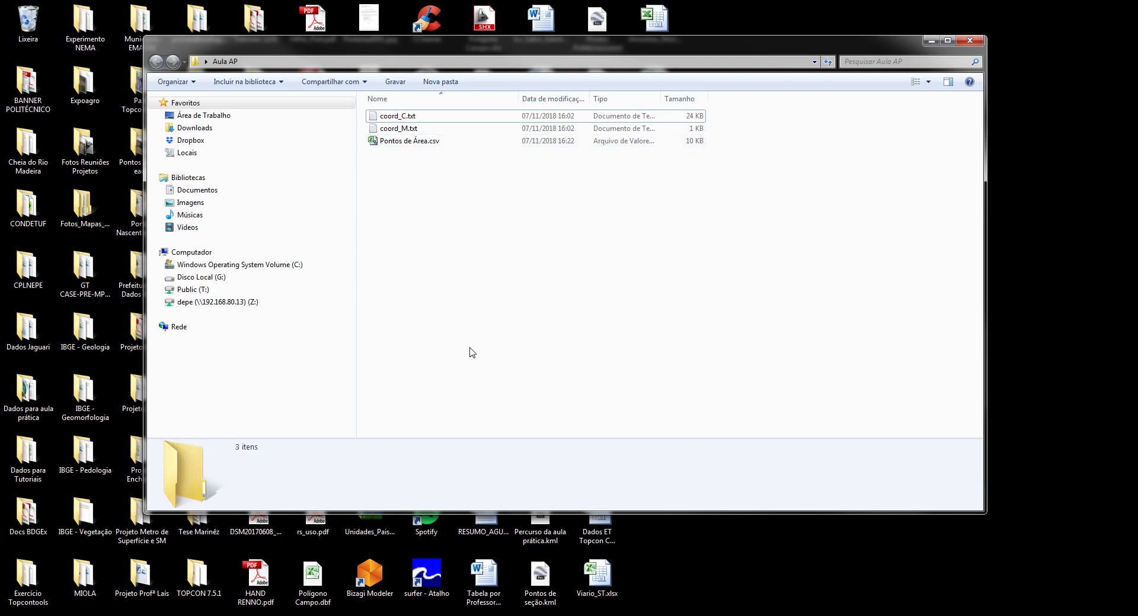
click(931, 41)
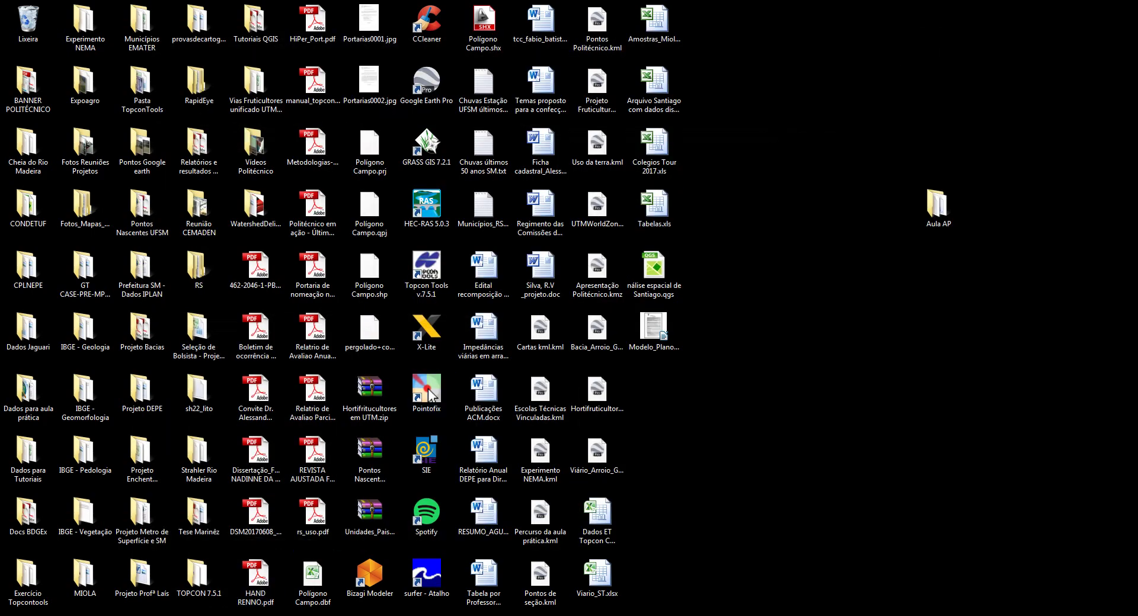
click(313, 609)
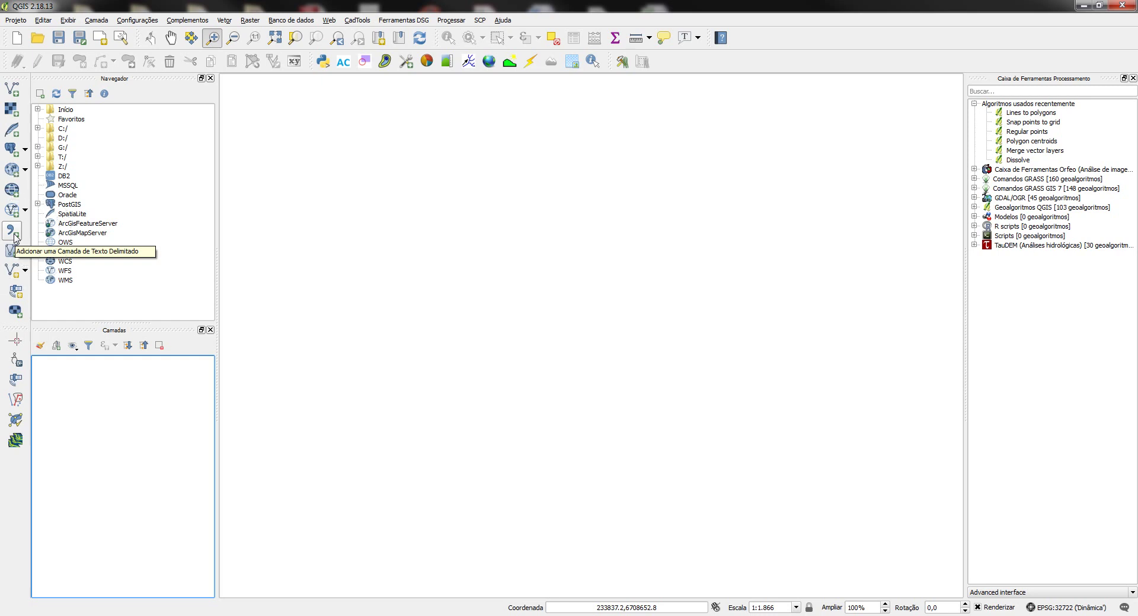
Step: Start a new delimited text layer and load Pontos de Área.csv from the desktop folder Aula AP as its source
click(16, 237)
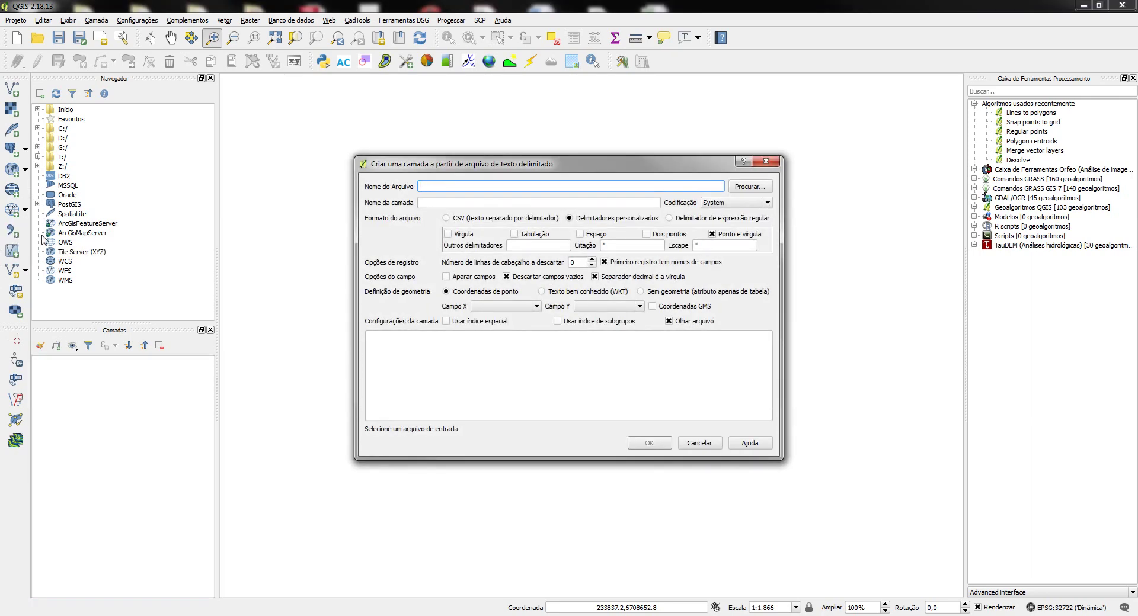
drag(452, 164, 426, 157)
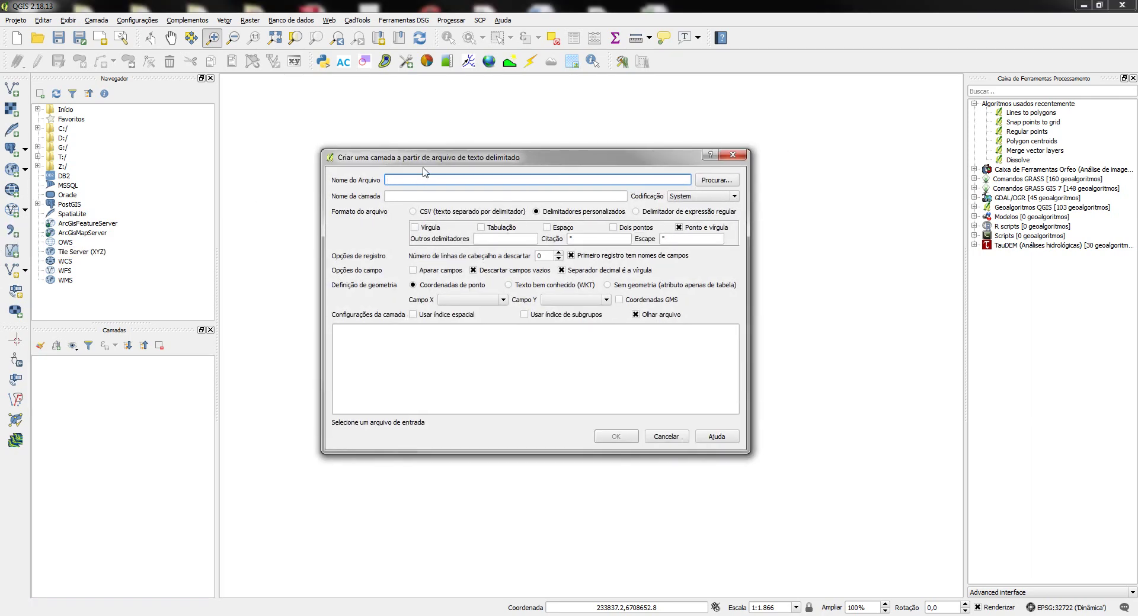
click(715, 184)
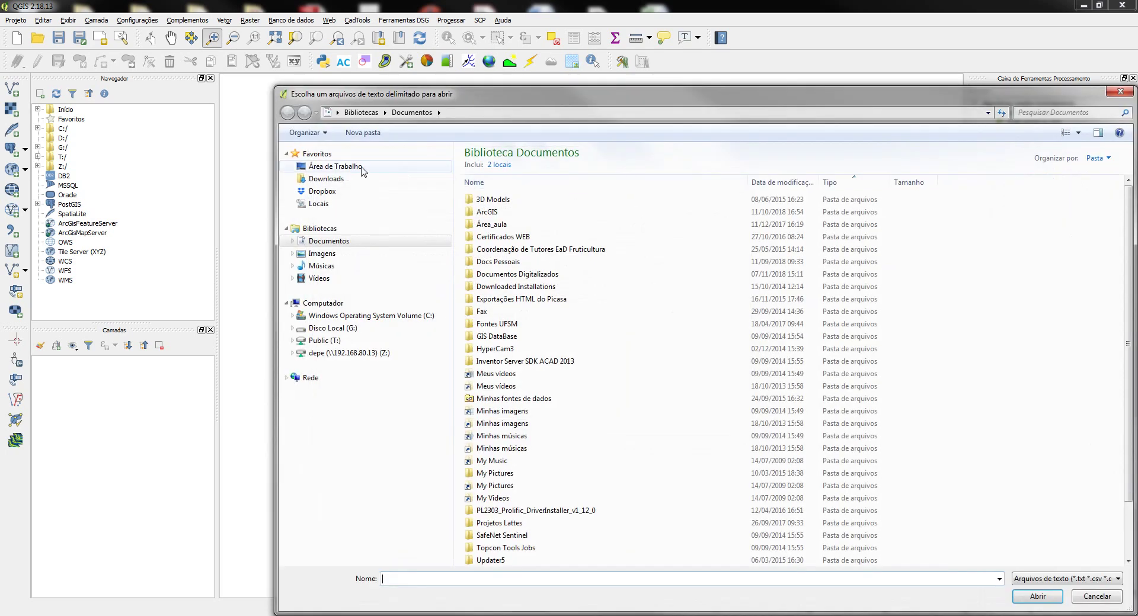
click(360, 168)
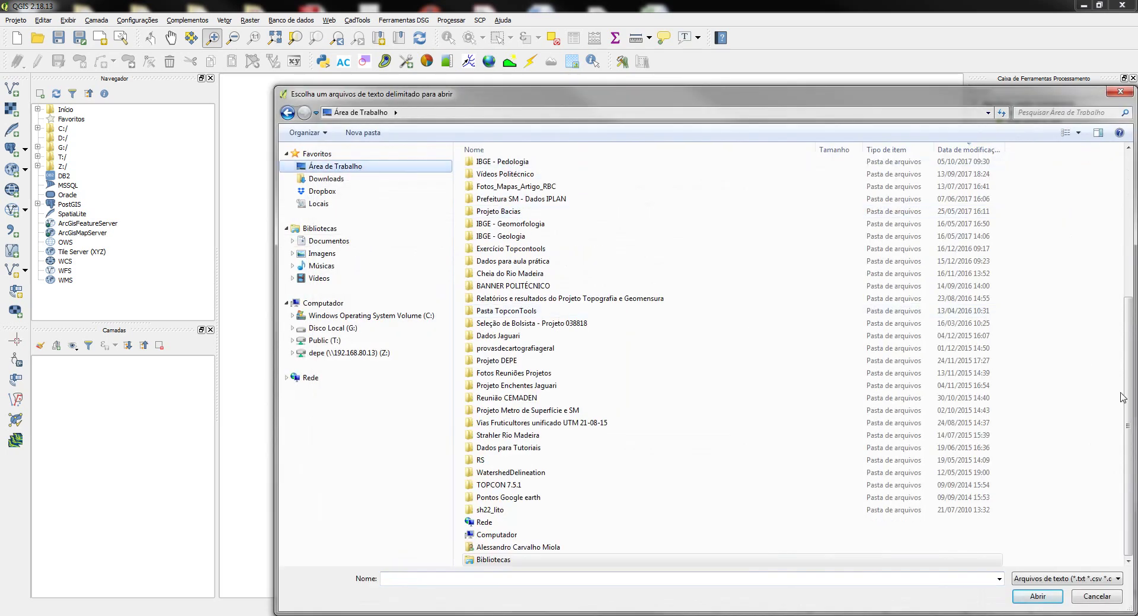
scroll(1126, 397, up, 7)
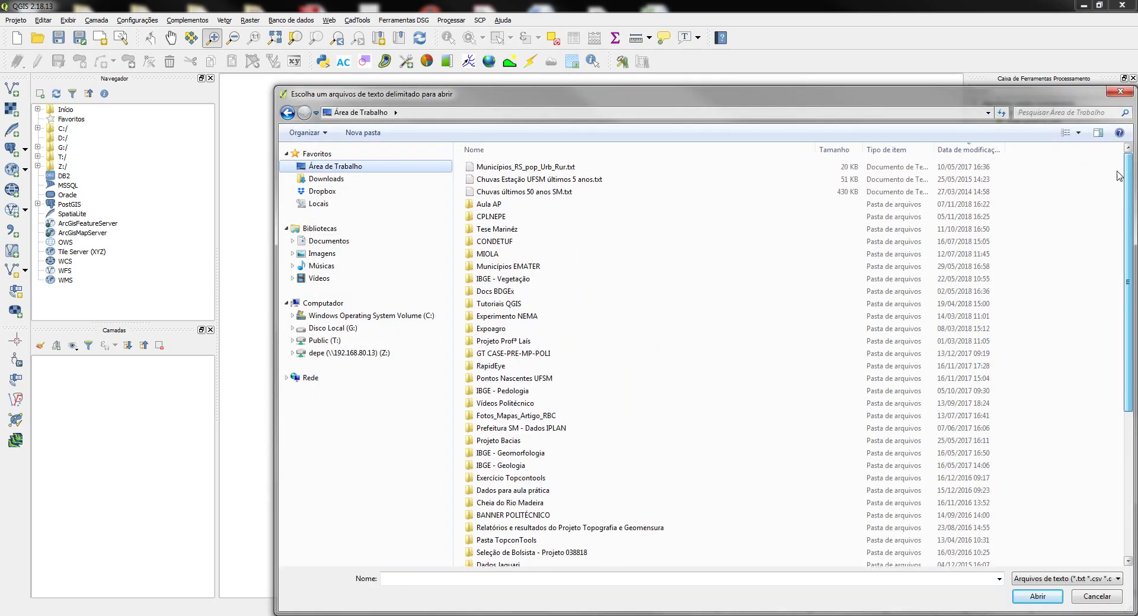
double_click(487, 207)
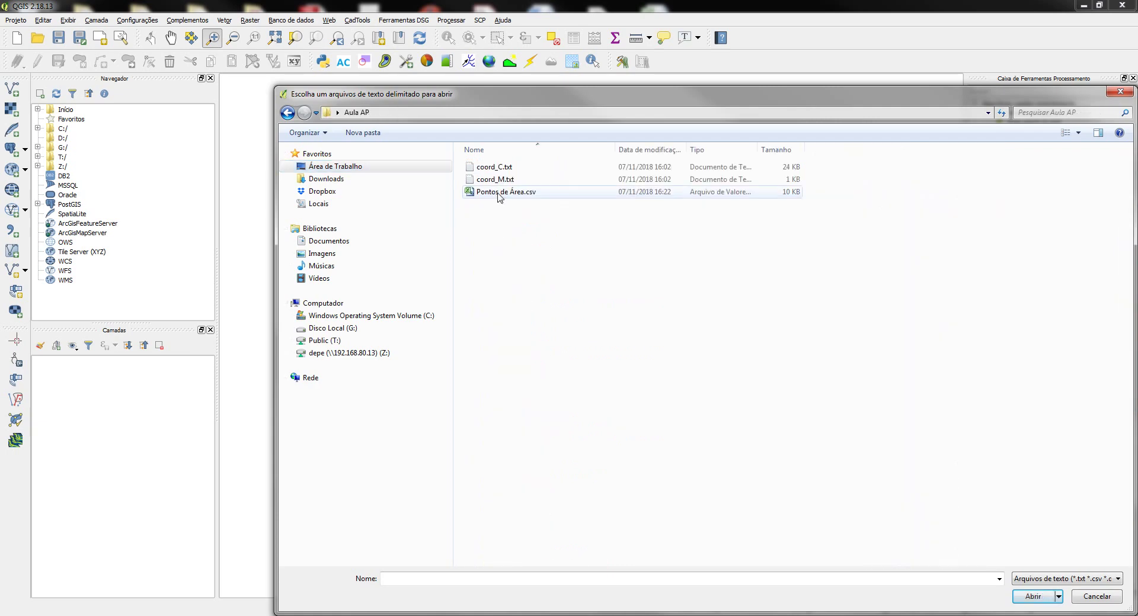
click(500, 196)
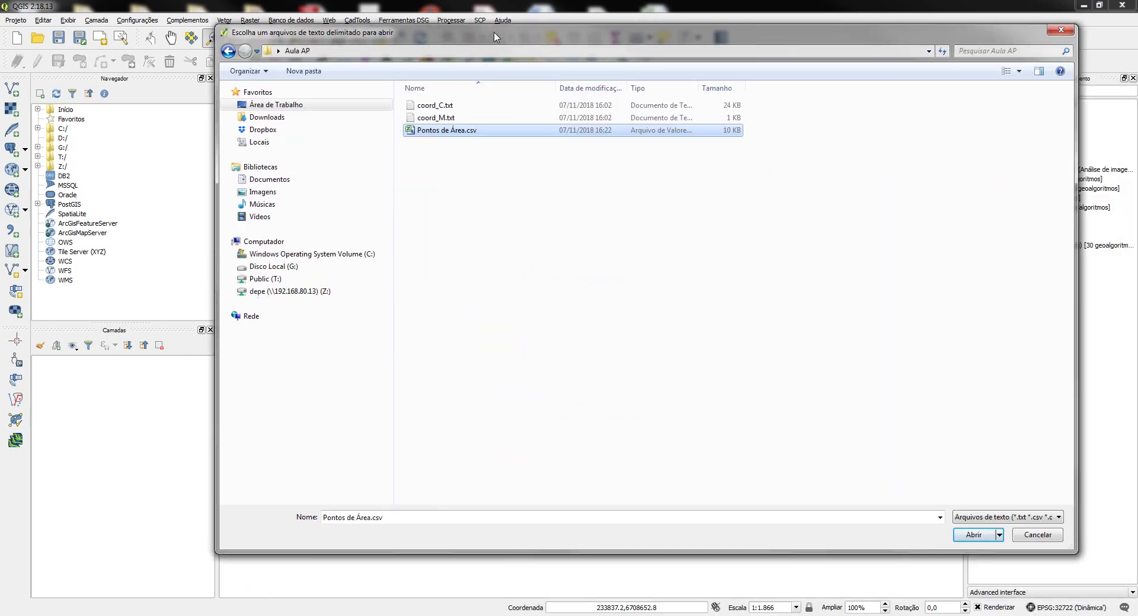
click(970, 528)
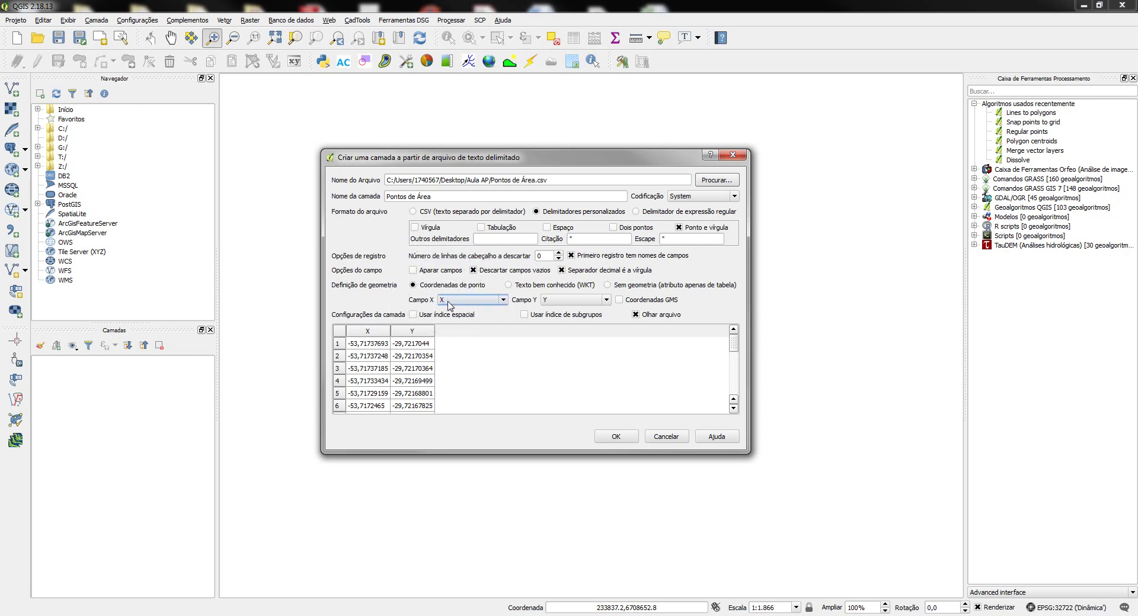
Step: Use the X and Y columns as the point coordinates and add the Pontos de Área layer to the map
click(530, 303)
click(552, 300)
click(551, 300)
click(616, 436)
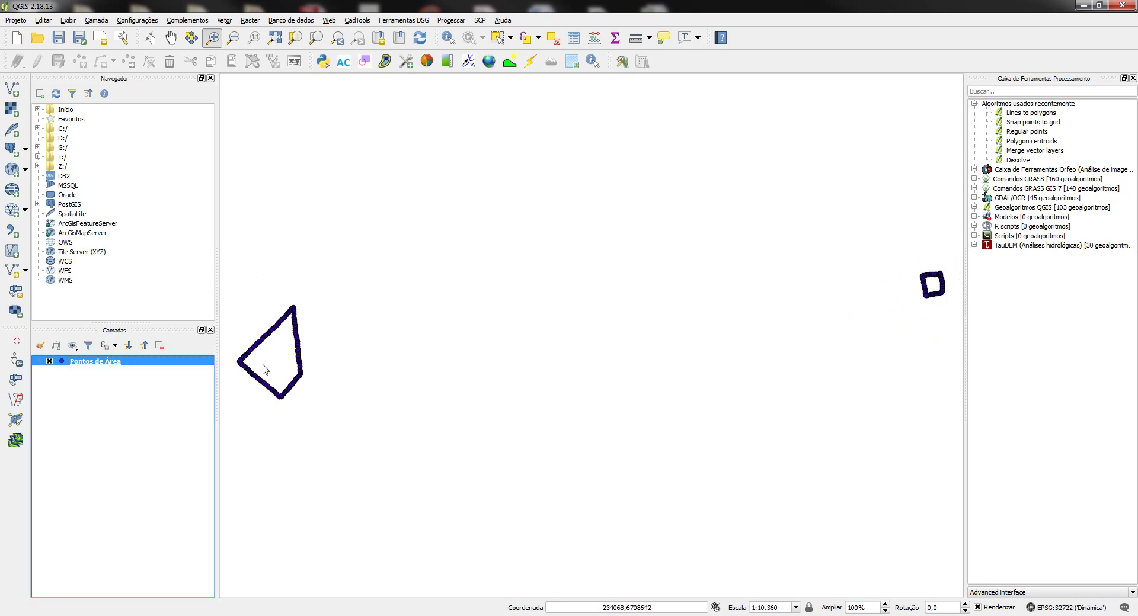
Step: Examine the shape and spacing of the Pontos de Área points, from the full extent down to the larger outline's edges
click(372, 368)
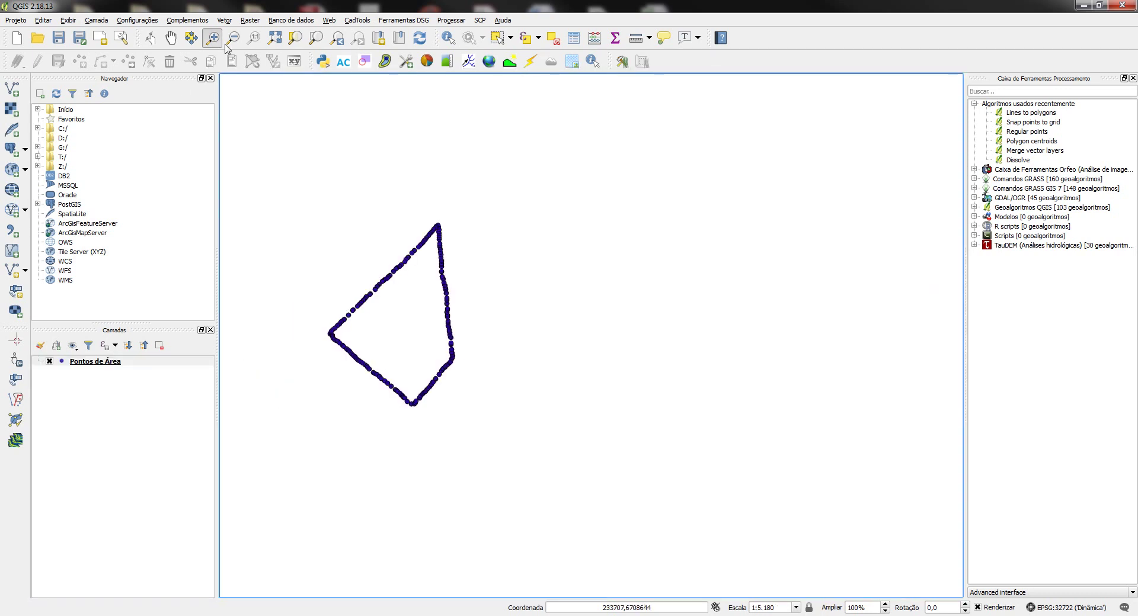
click(274, 39)
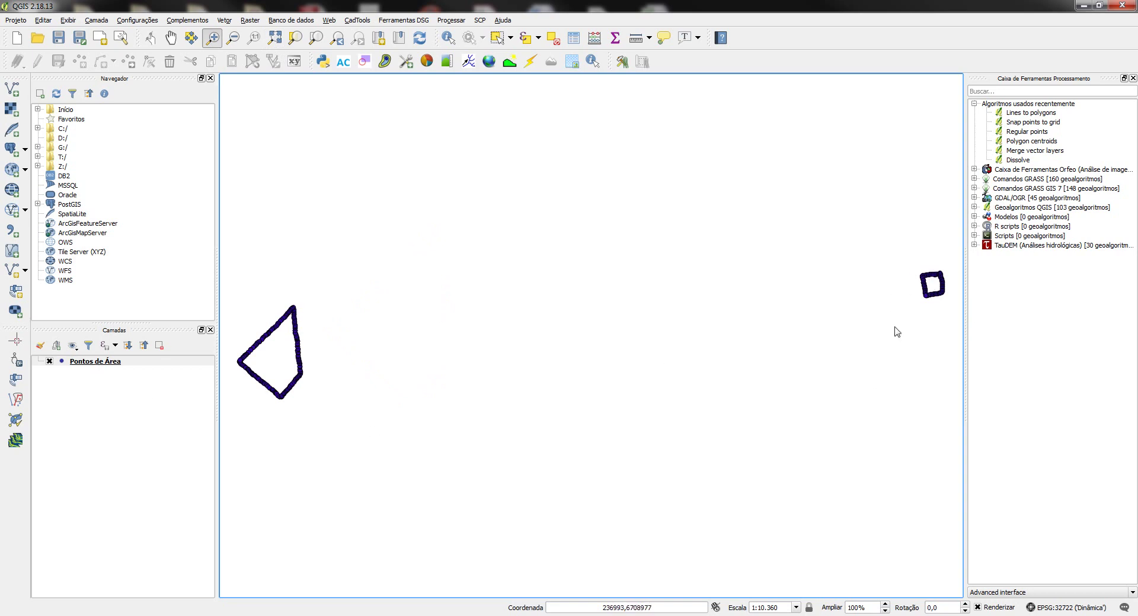
click(95, 363)
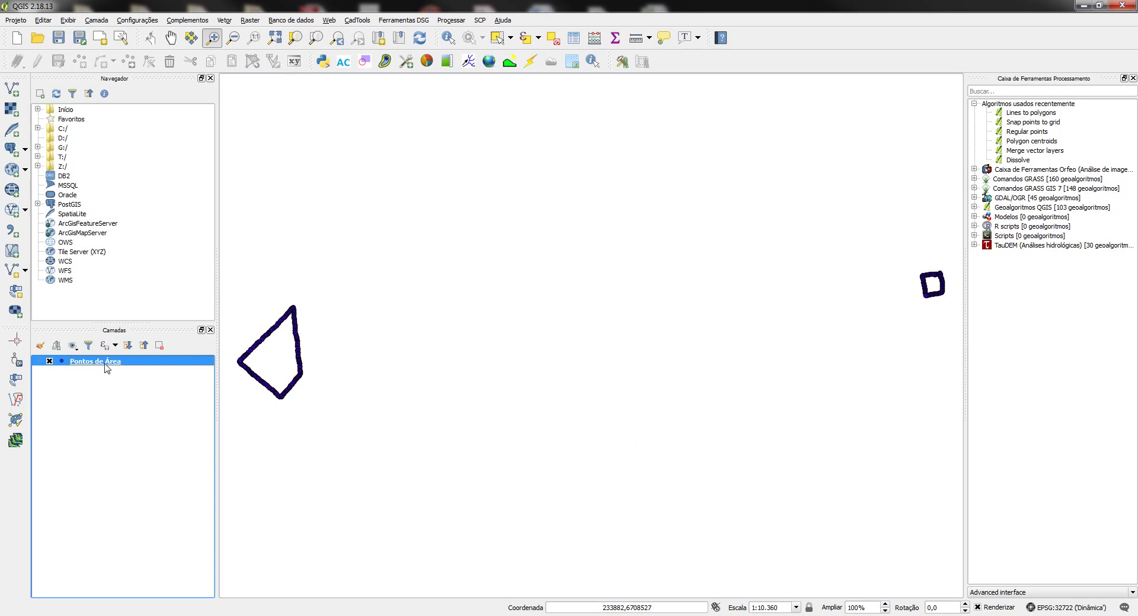
click(254, 305)
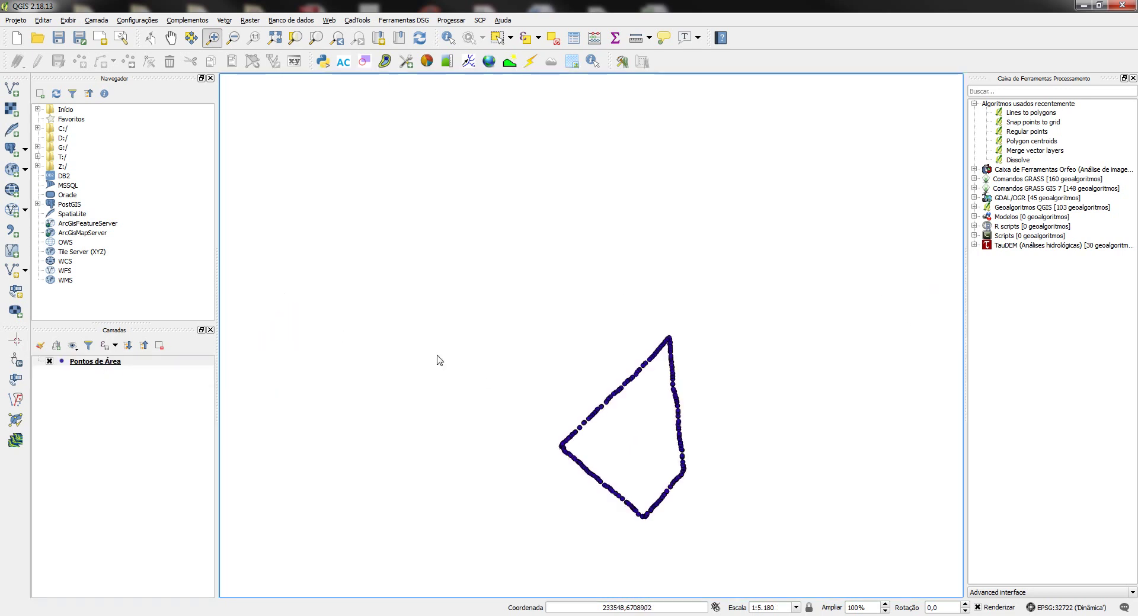
drag(643, 460, 594, 368)
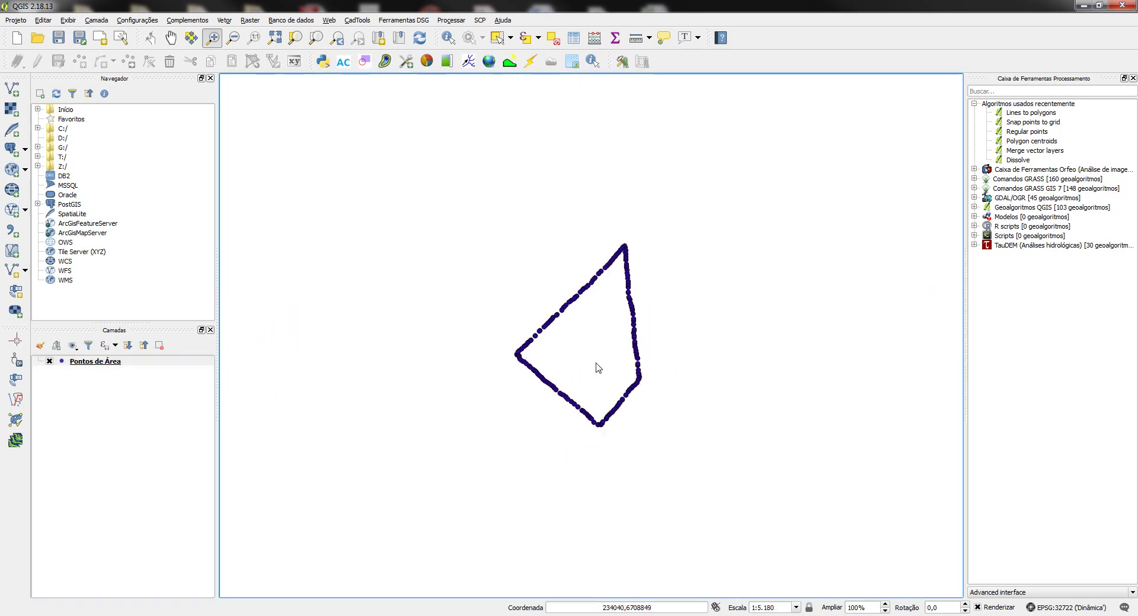
scroll(594, 363, up, 1)
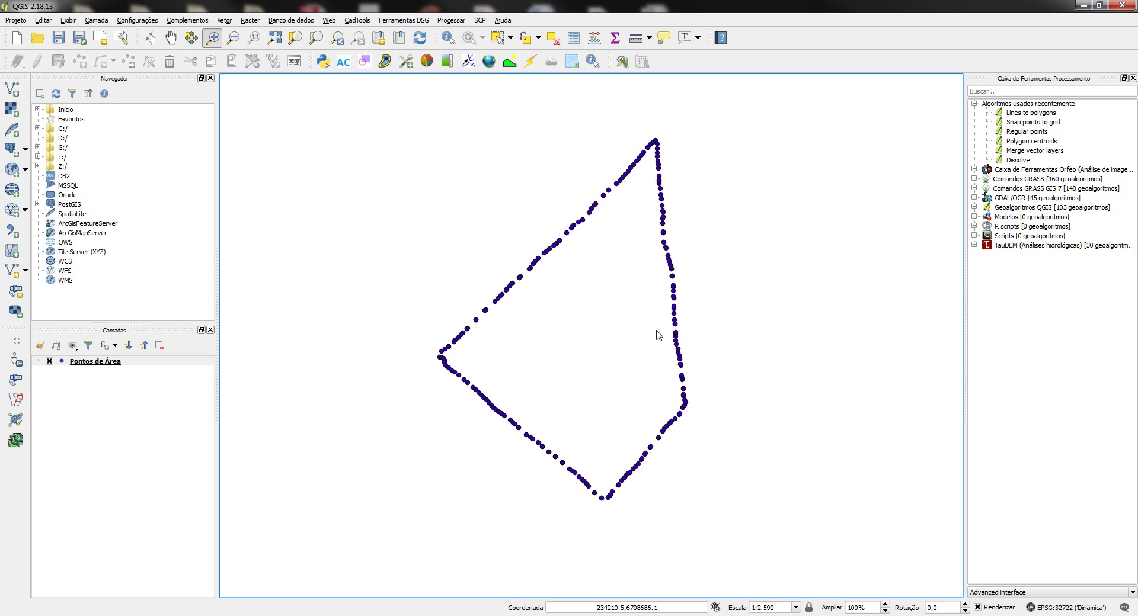
scroll(656, 335, up, 1)
scroll(657, 333, down, 1)
scroll(561, 464, up, 2)
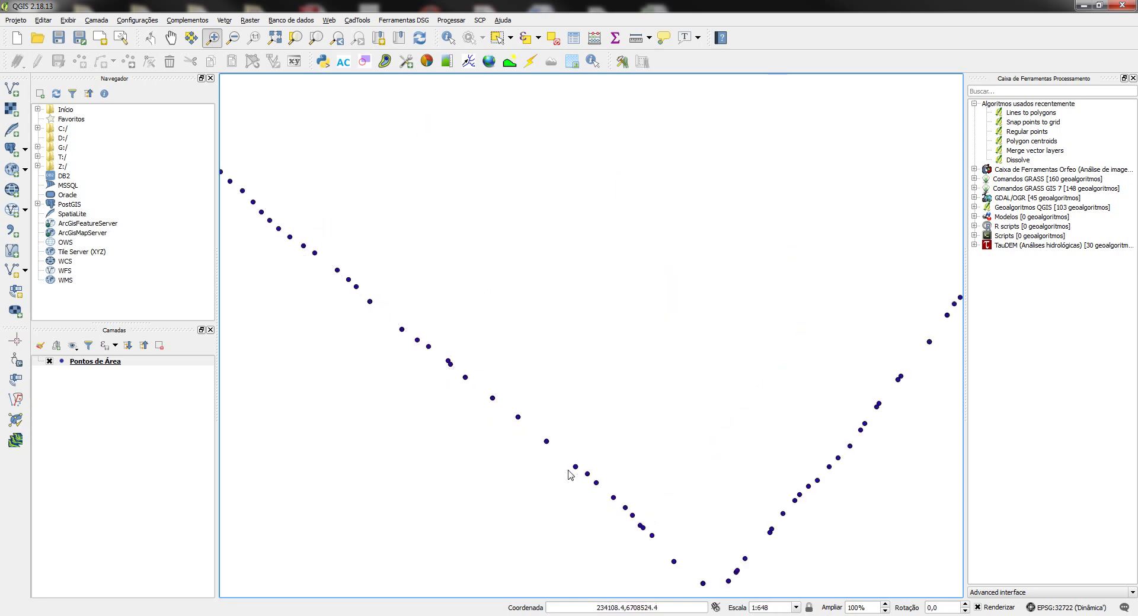
scroll(568, 474, down, 1)
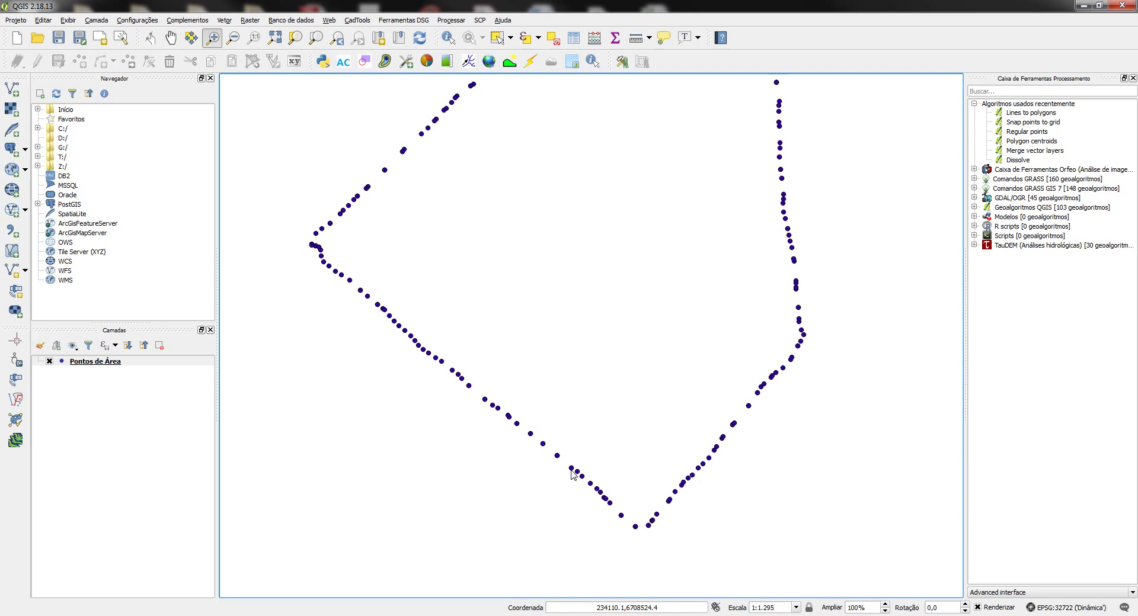
scroll(634, 535, down, 1)
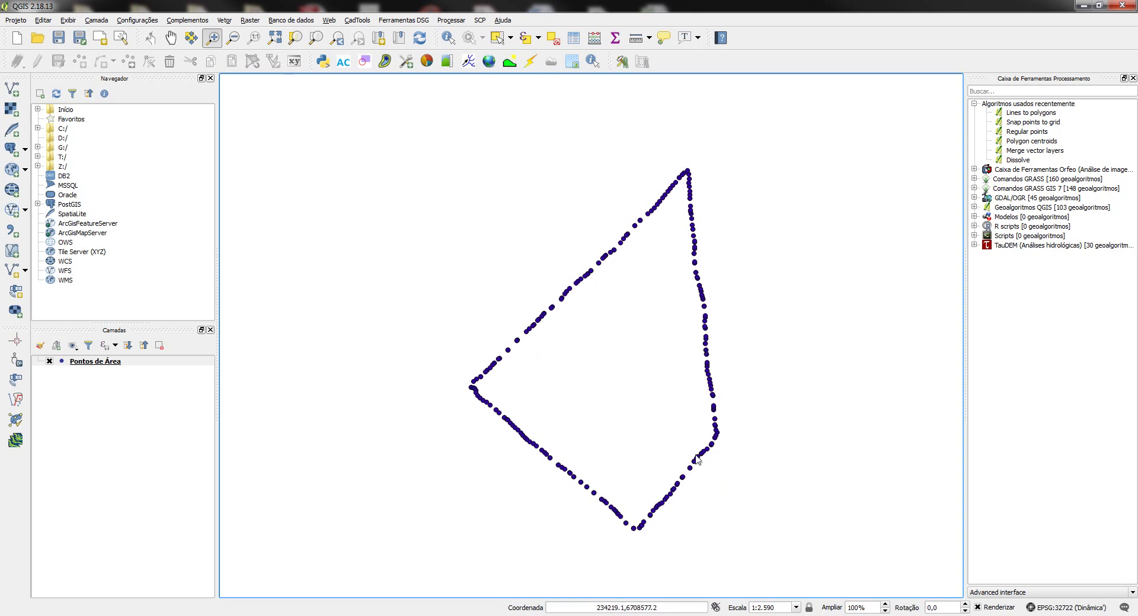
Step: Start saving the Pontos de Área layer as a new vector file
click(100, 362)
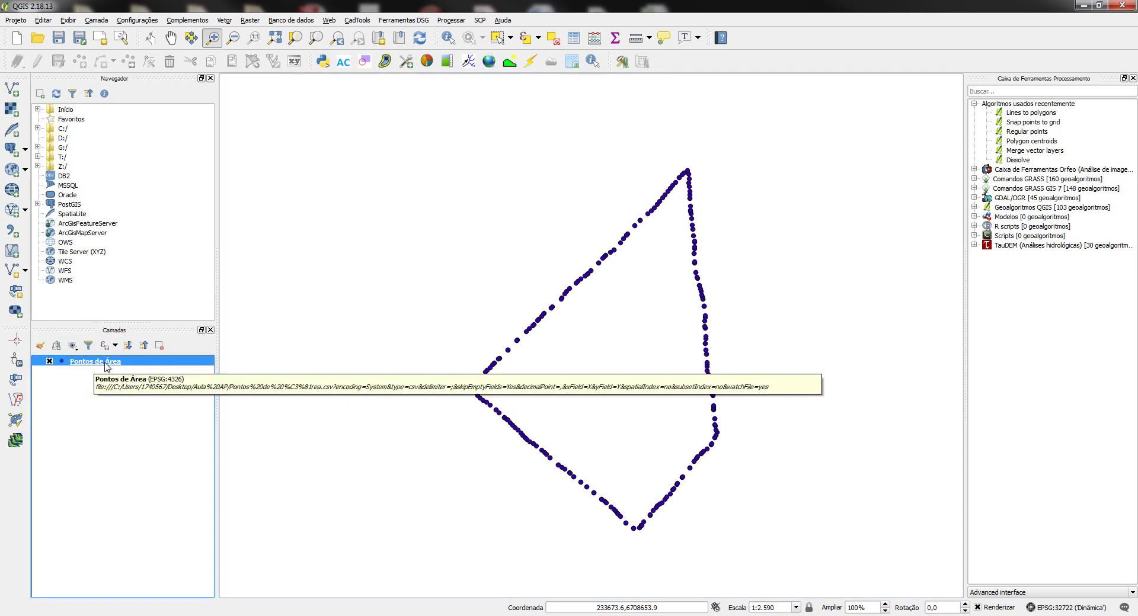
click(104, 363)
click(105, 364)
click(105, 363)
right_click(105, 364)
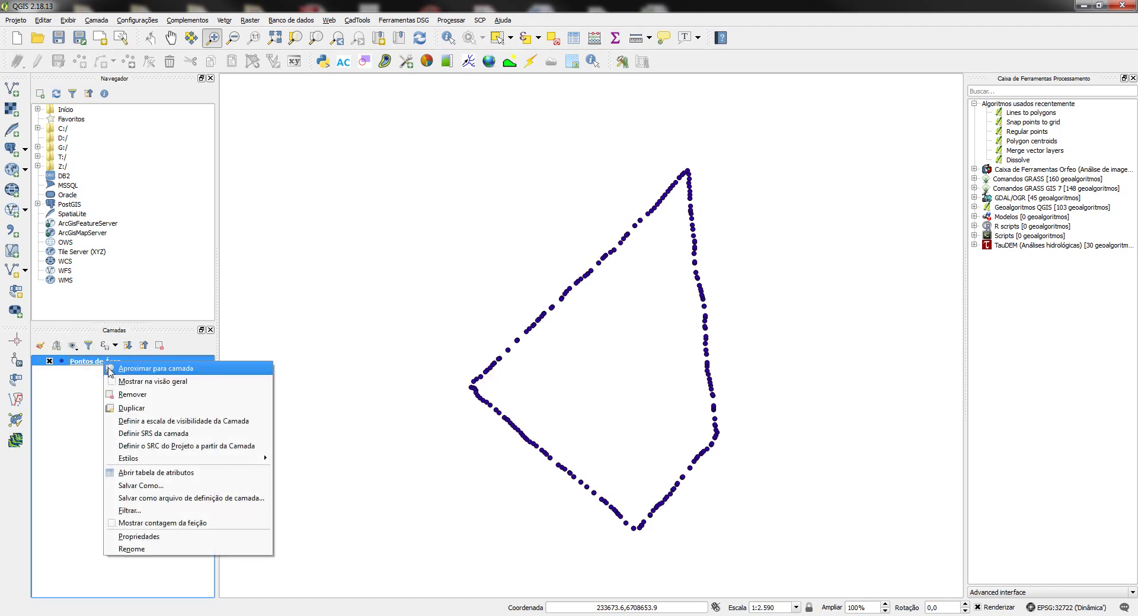
click(147, 488)
click(148, 488)
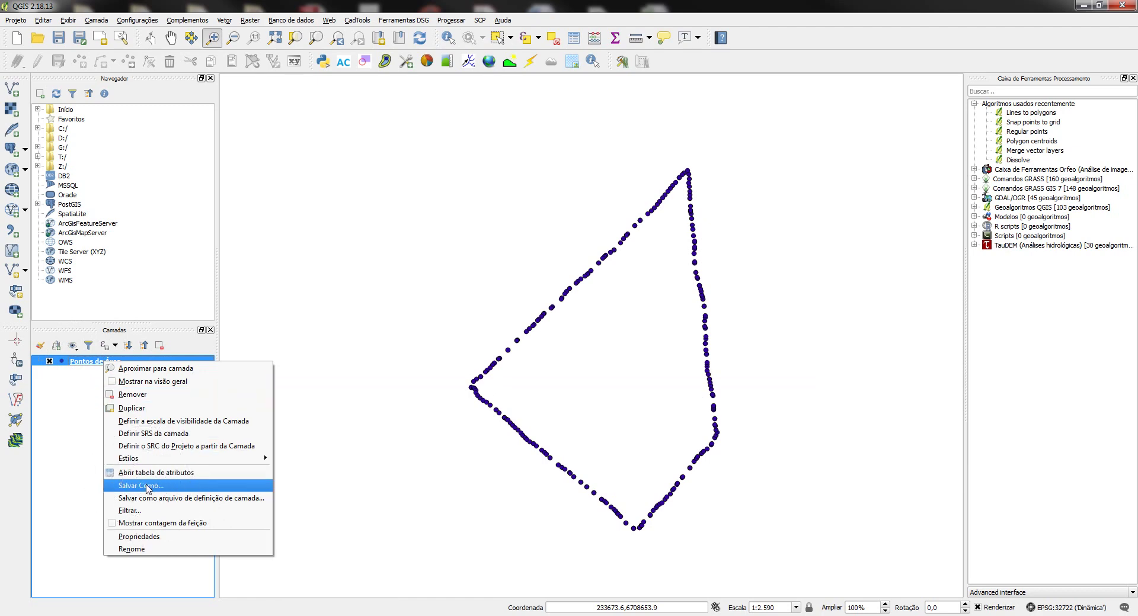
click(148, 488)
click(147, 488)
click(148, 488)
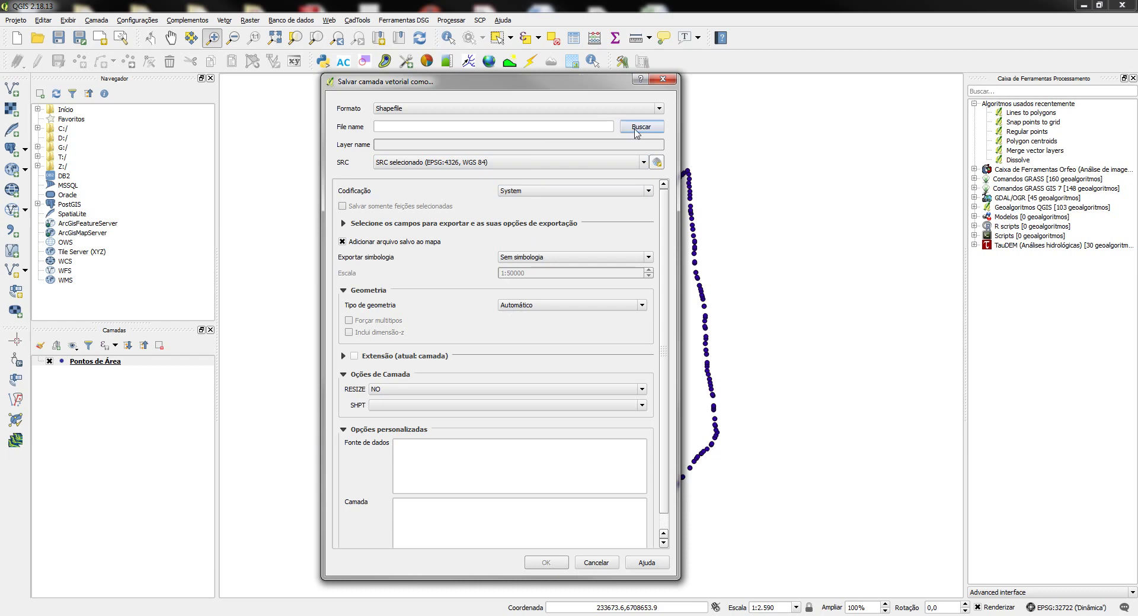
Step: Set the output shapefile to Pontos de Área de Campo in the desktop folder Aula AP
click(635, 129)
key(Escape)
click(643, 130)
click(644, 129)
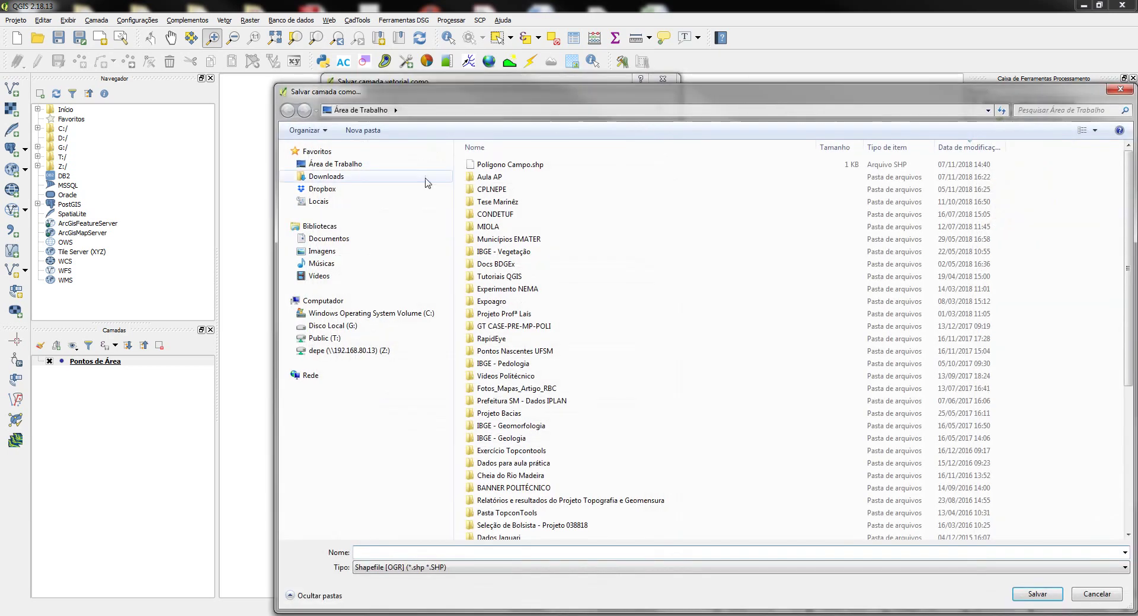
click(489, 180)
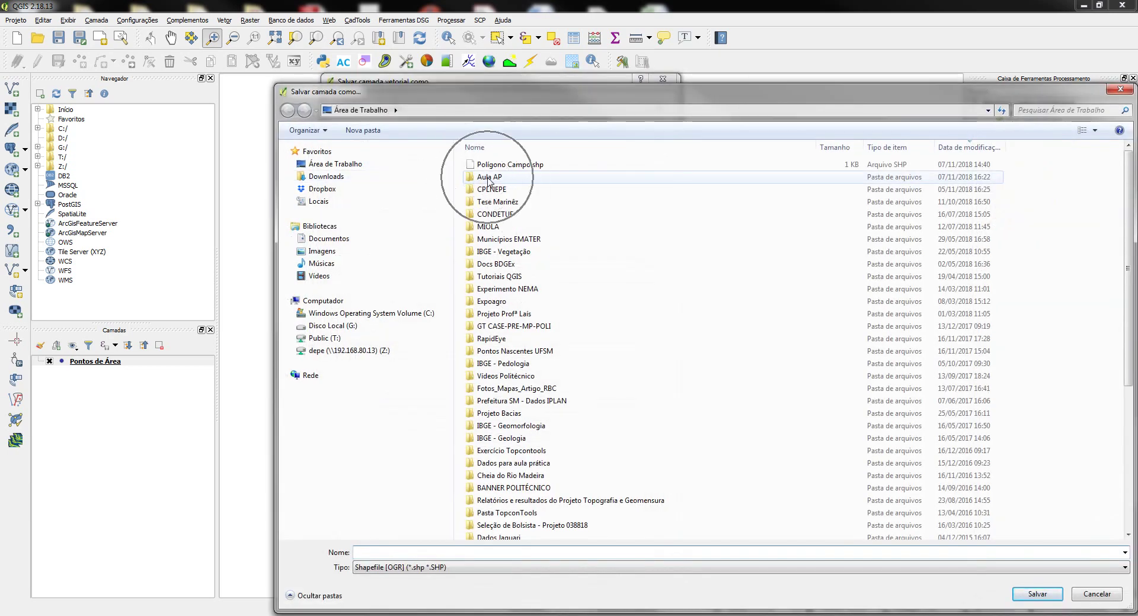
click(489, 181)
double_click(489, 180)
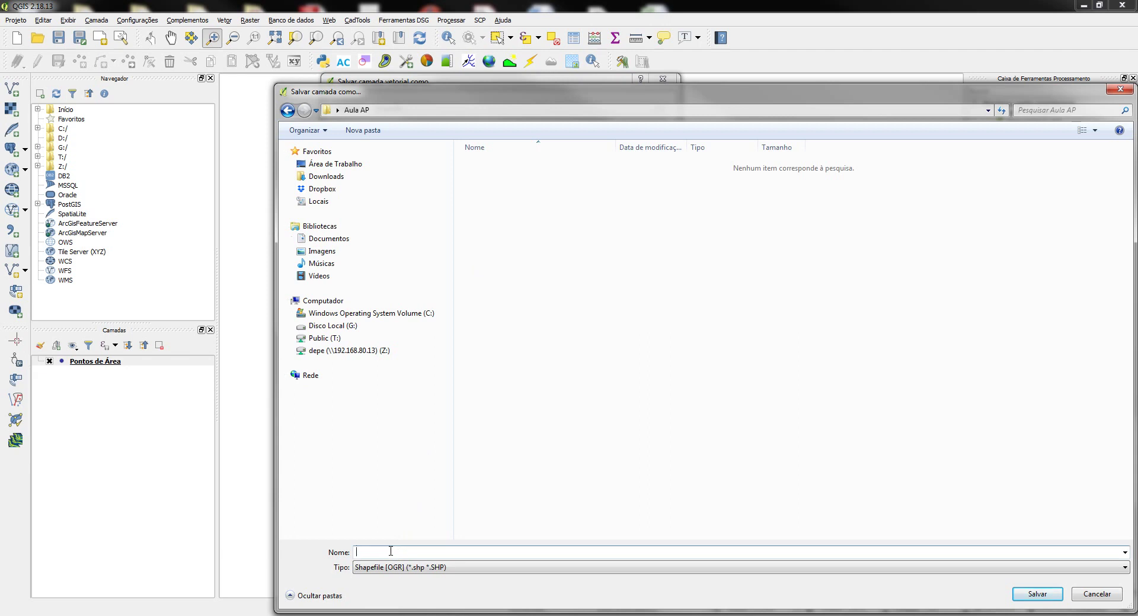
text(Pontos de)
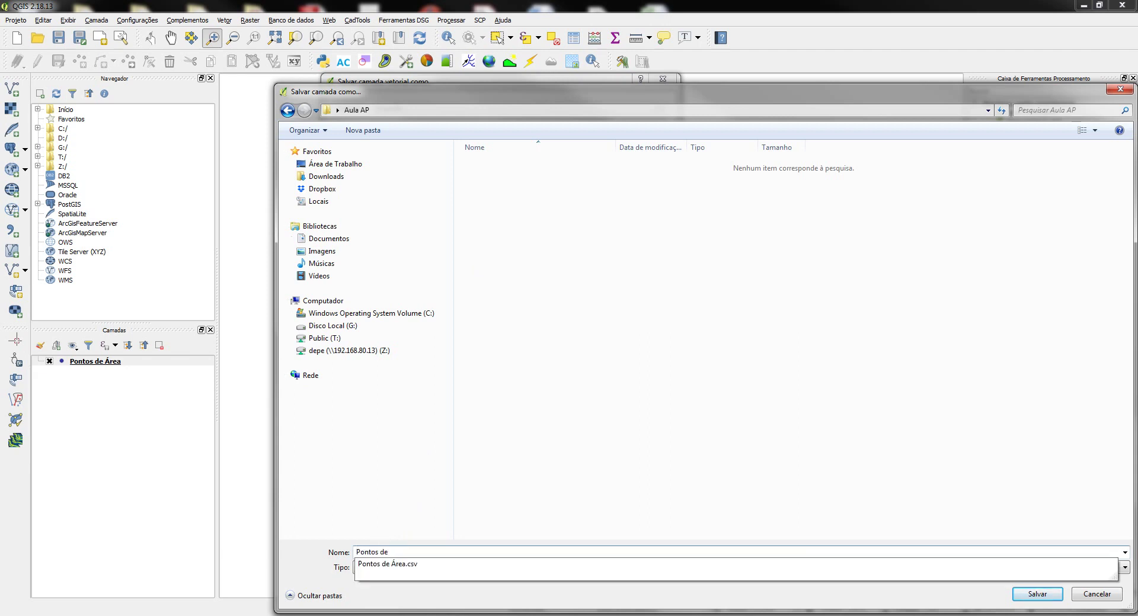
text( Área de Campo)
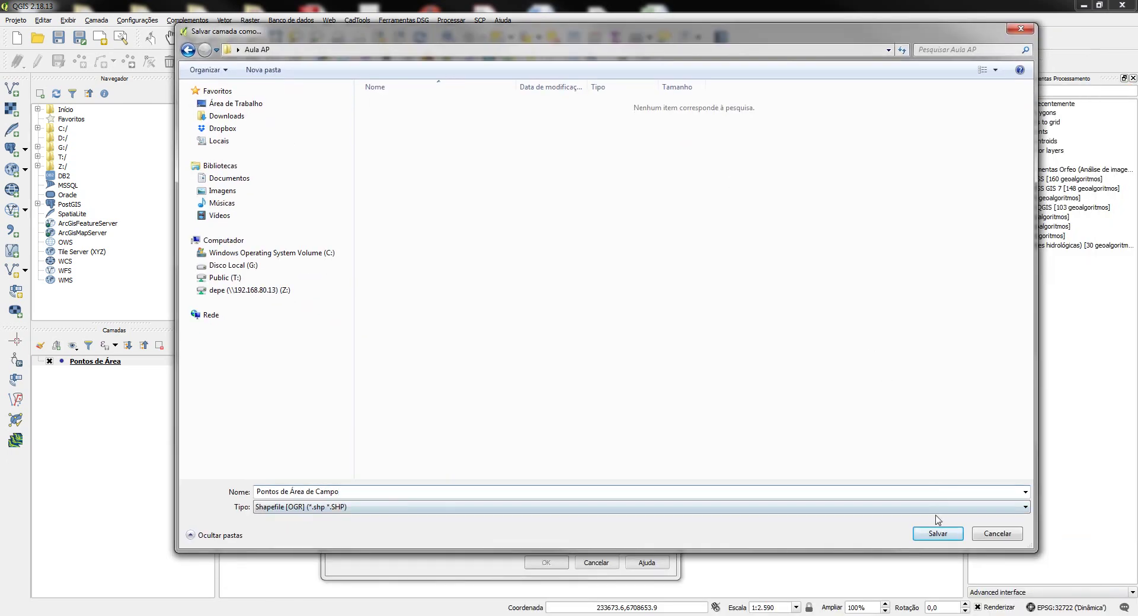
click(936, 534)
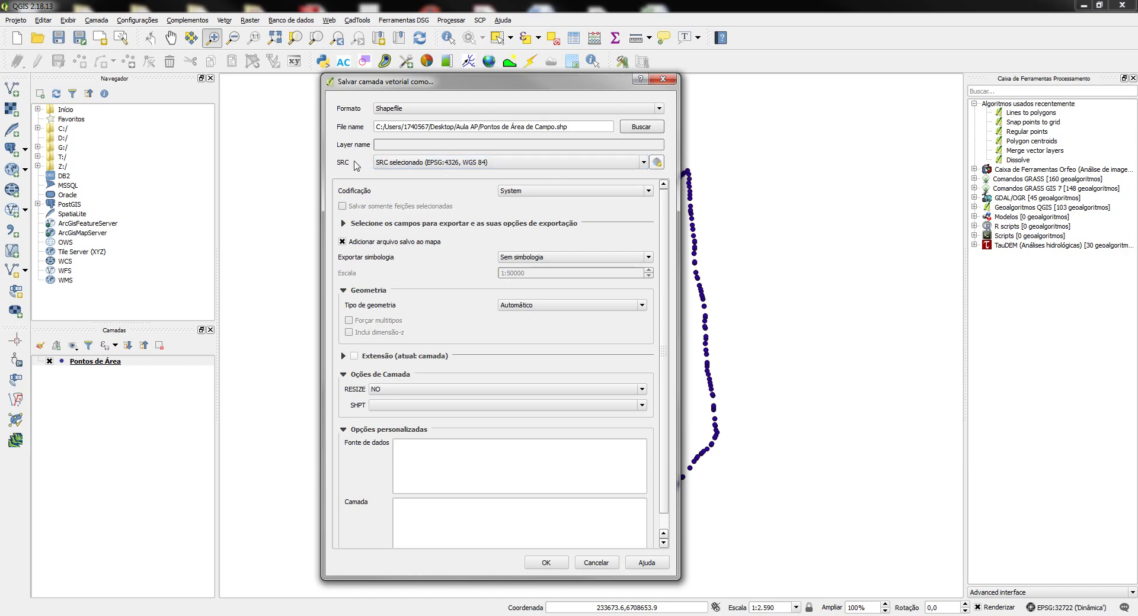
Step: Set the export's coordinate system to WGS 84 / UTM zone 22S (EPSG:32722) and save the shapefile
click(349, 167)
click(656, 162)
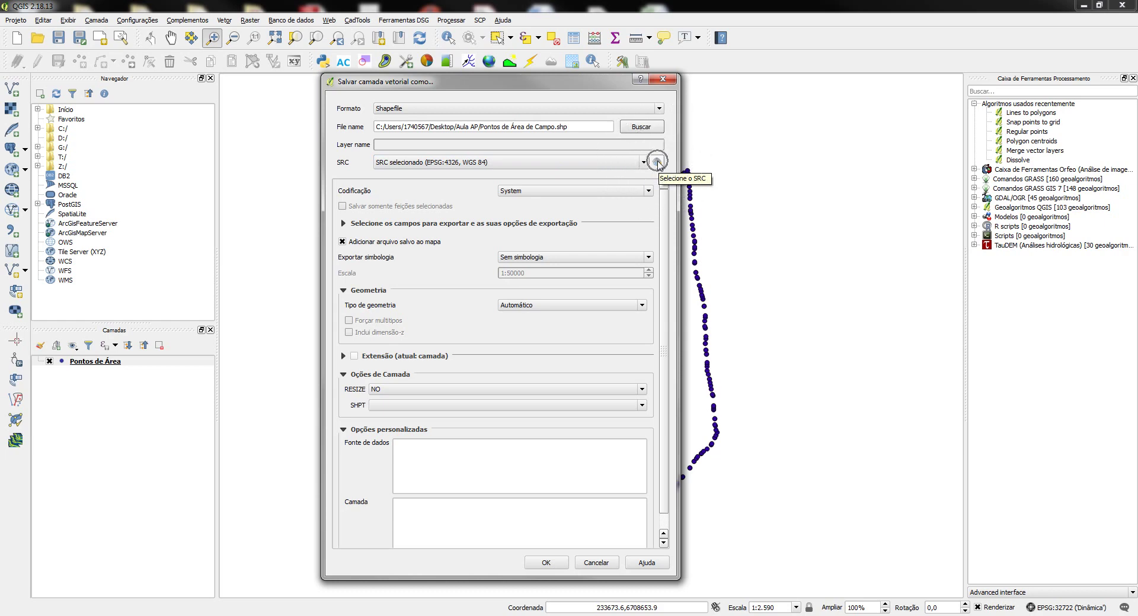
click(656, 163)
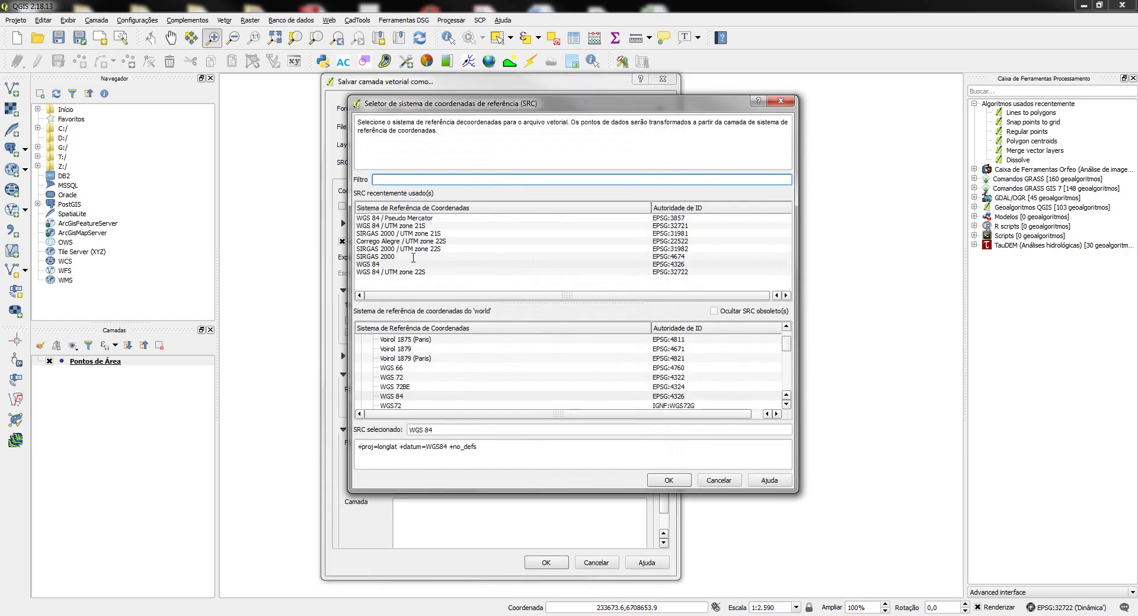
click(420, 272)
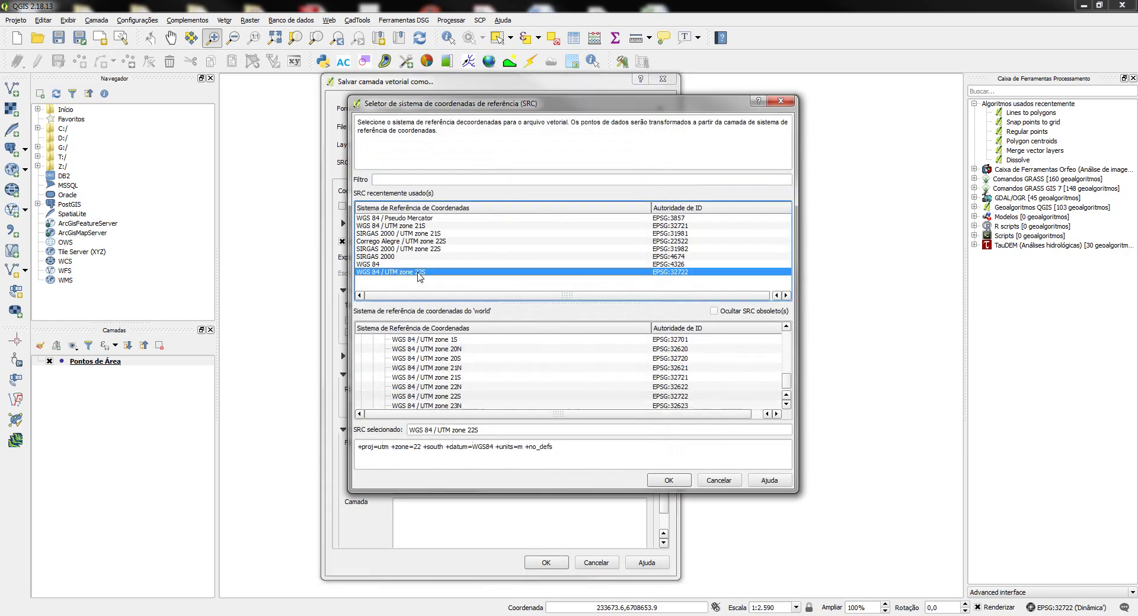
click(389, 274)
click(389, 274)
click(420, 274)
click(419, 274)
click(668, 479)
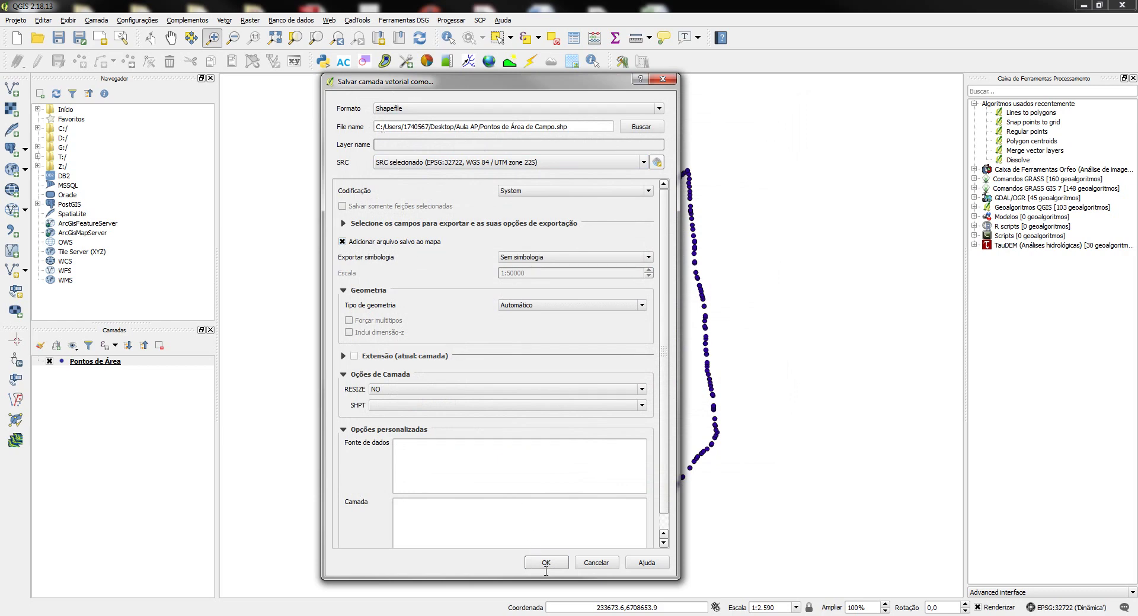
click(545, 564)
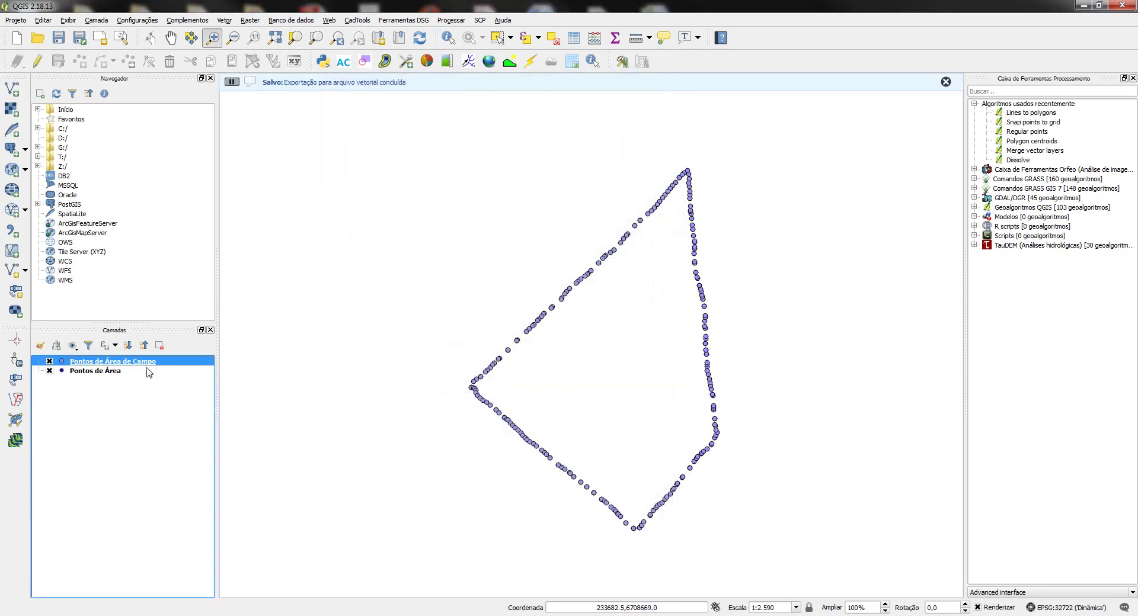
Step: Remove the original Pontos de Área layer from the project
click(103, 373)
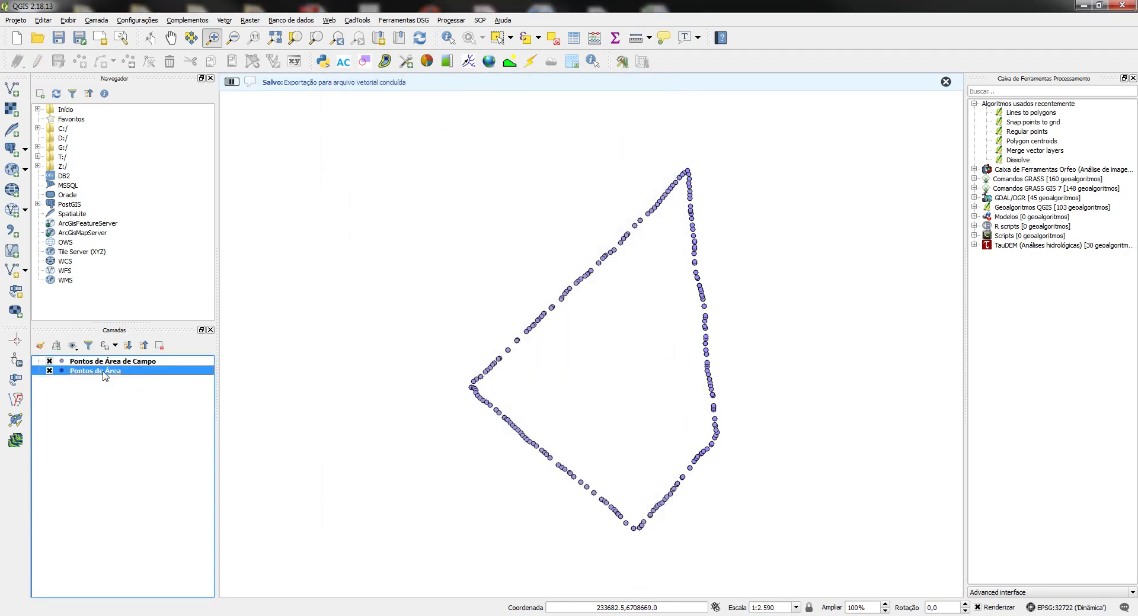
key(ctrl)
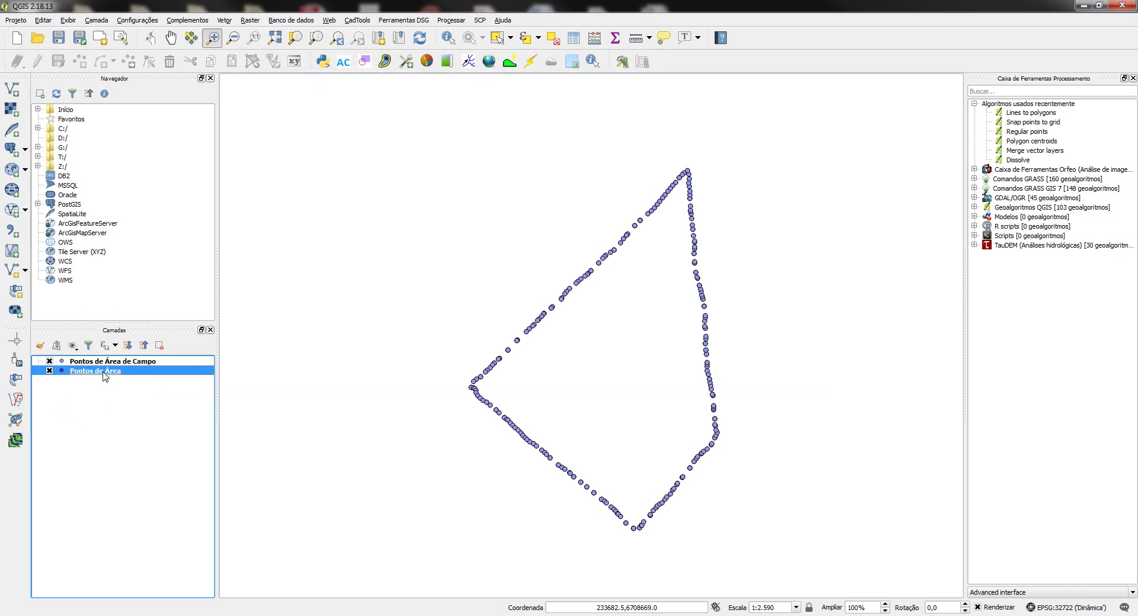
right_click(103, 372)
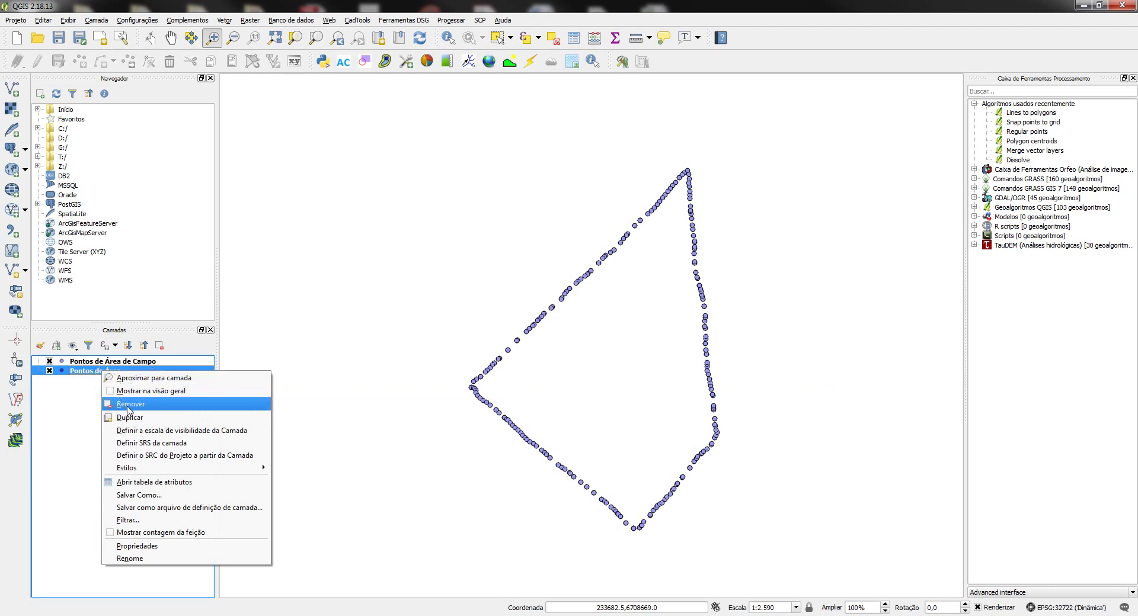
click(89, 413)
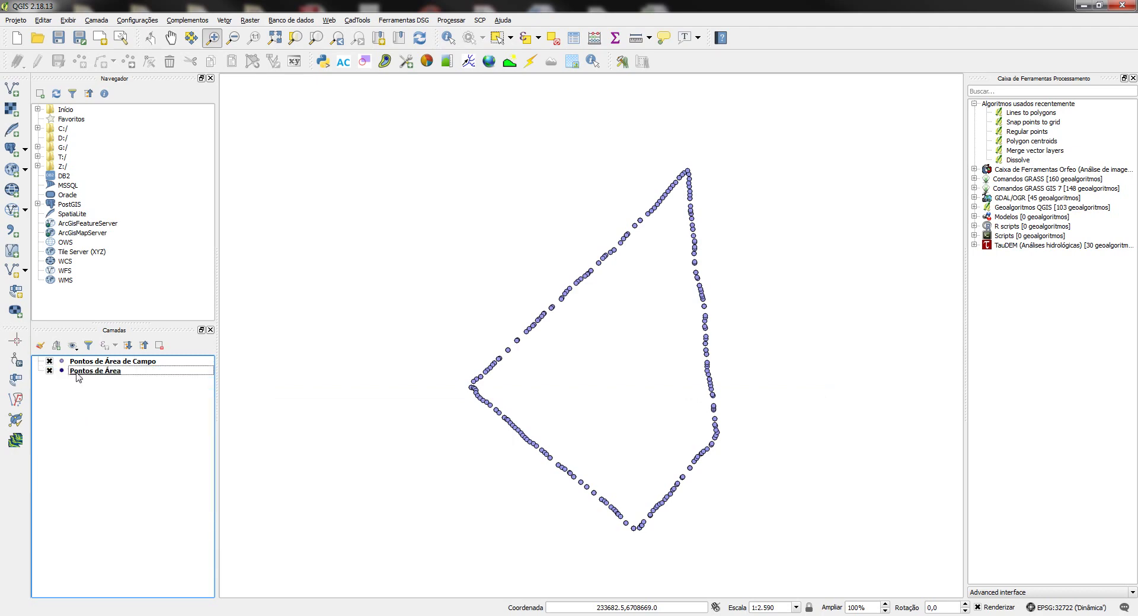
click(162, 349)
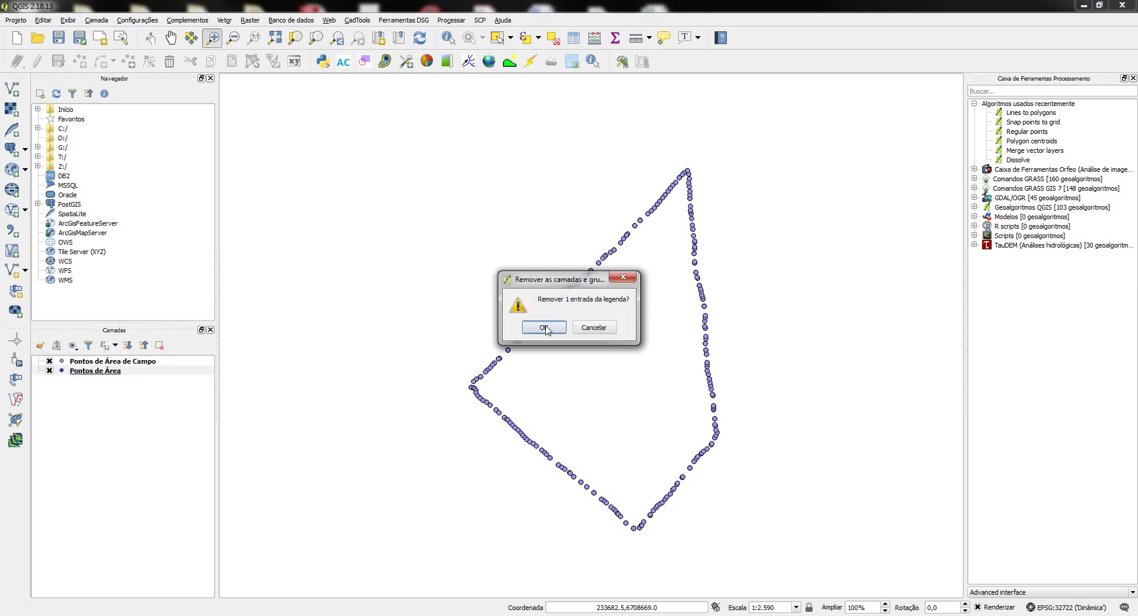
click(544, 328)
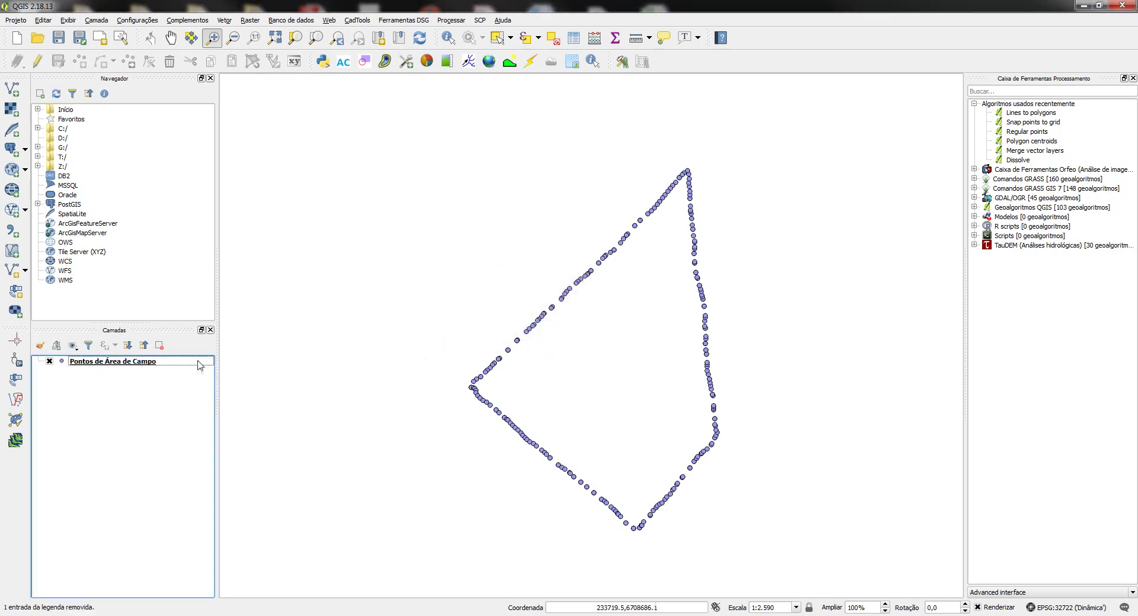
Step: Enable editing on the Pontos de Área de Campo layer
click(129, 363)
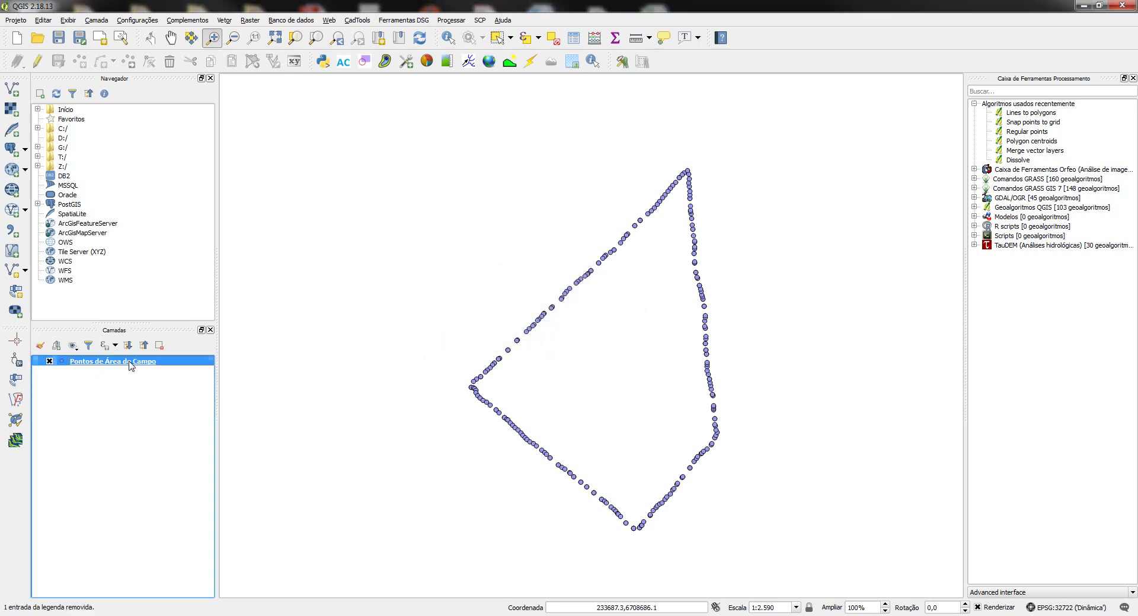
click(275, 37)
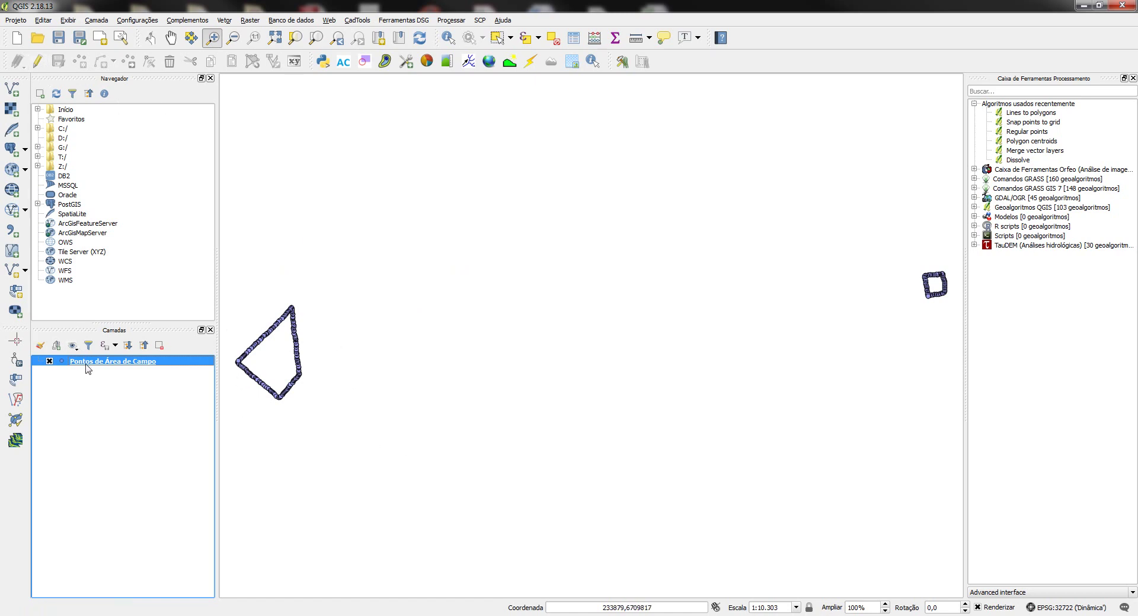
click(38, 64)
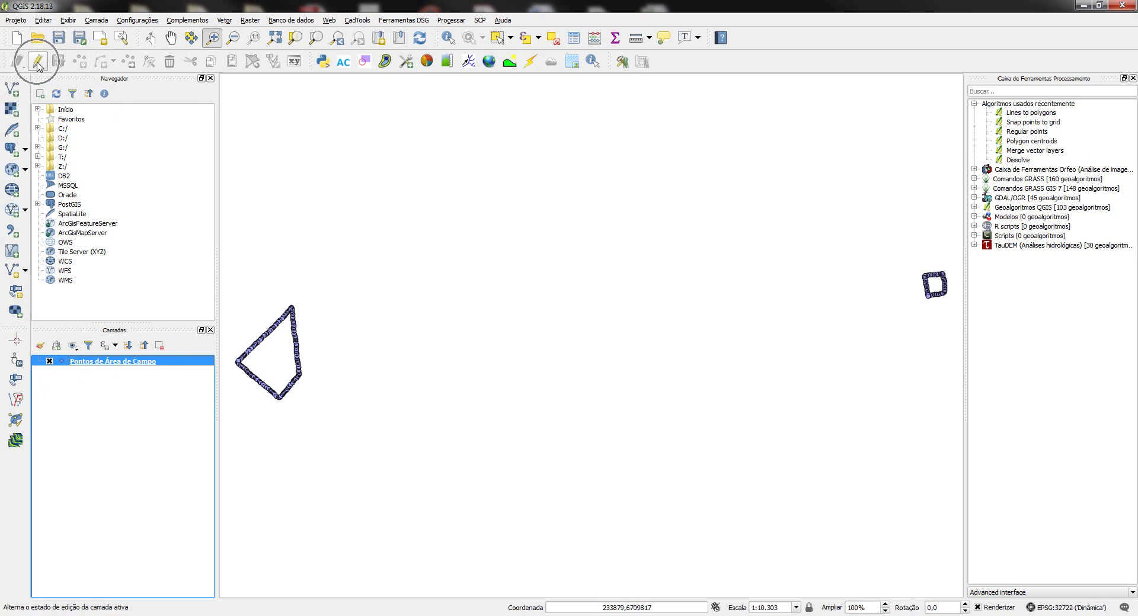
click(38, 64)
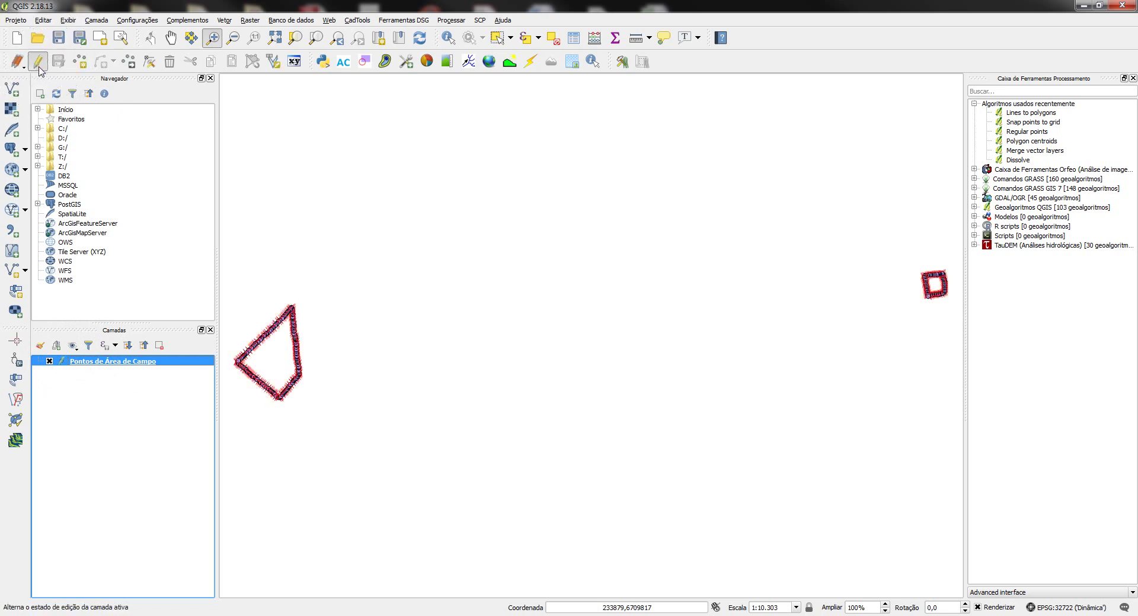
Step: Select all points of the small square outline east of the main field and delete them
click(497, 42)
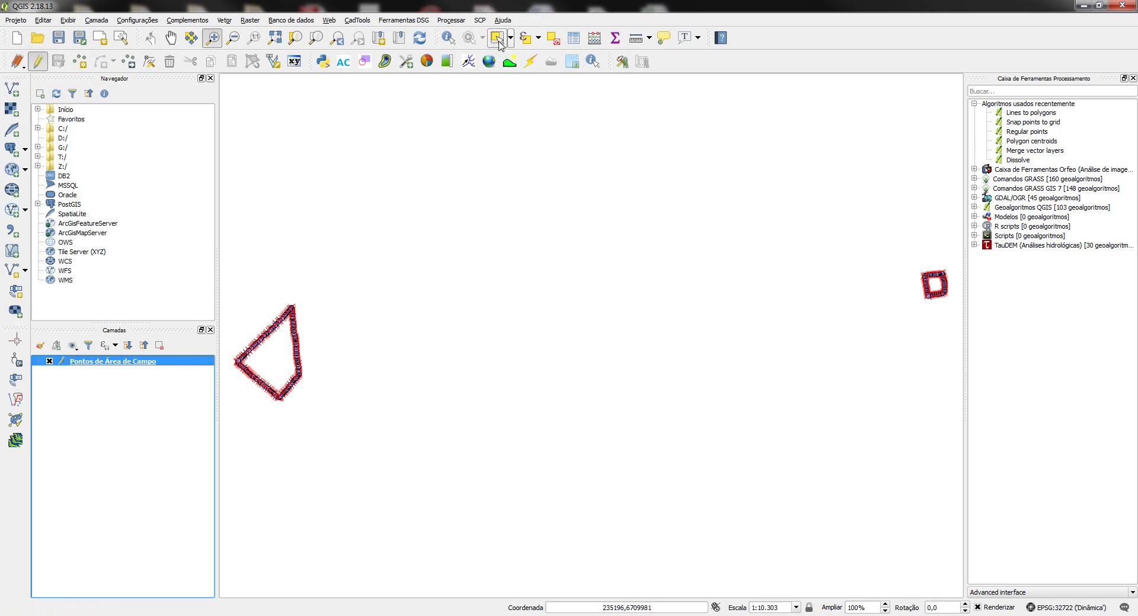
click(499, 44)
click(499, 44)
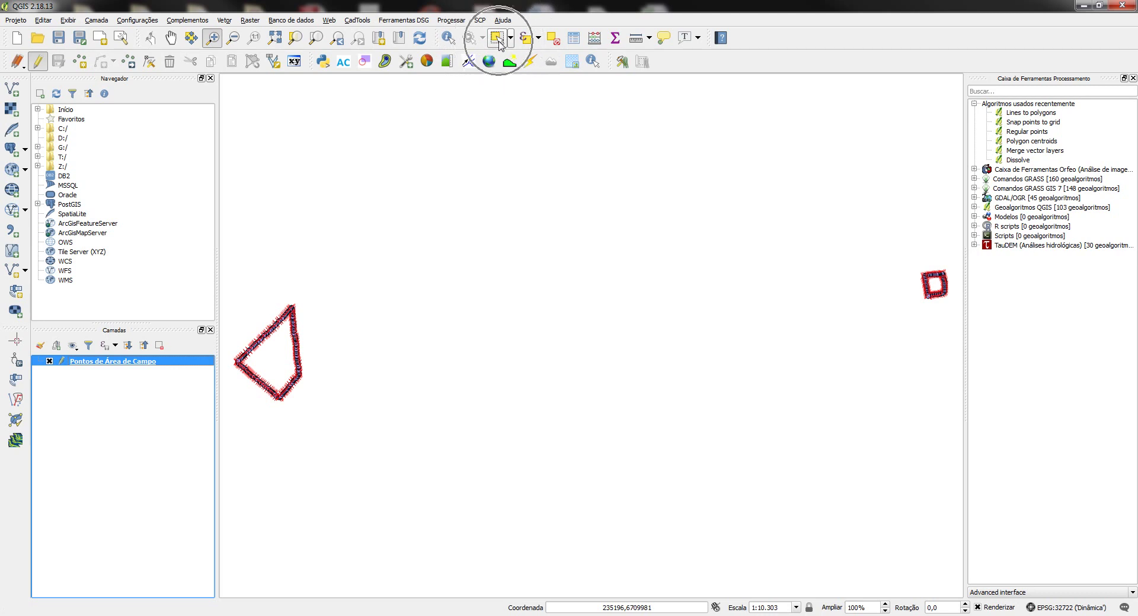
click(499, 45)
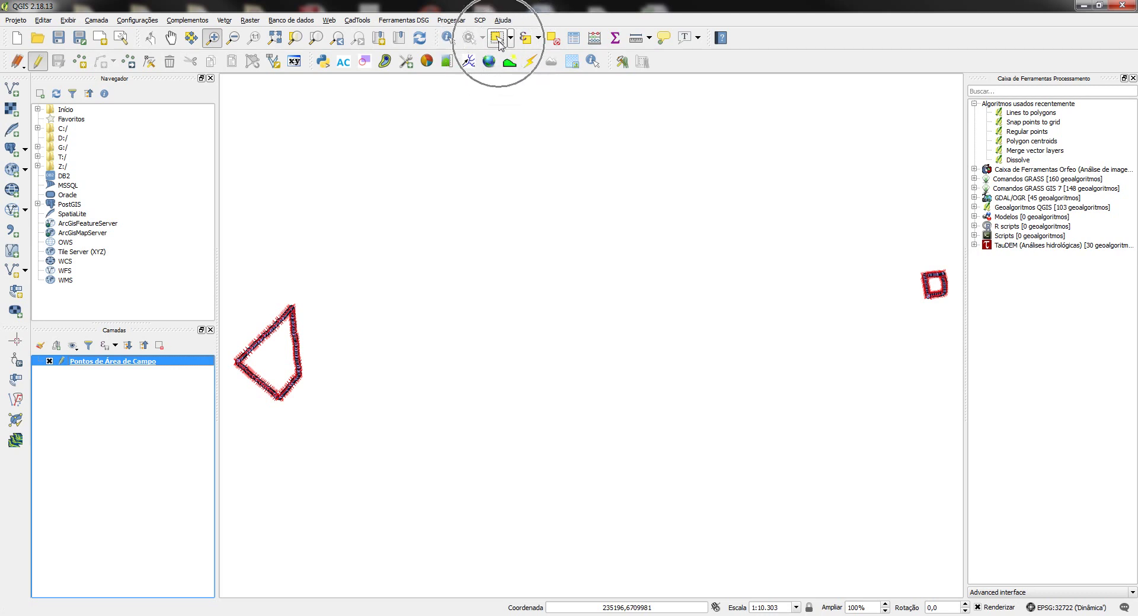
click(499, 44)
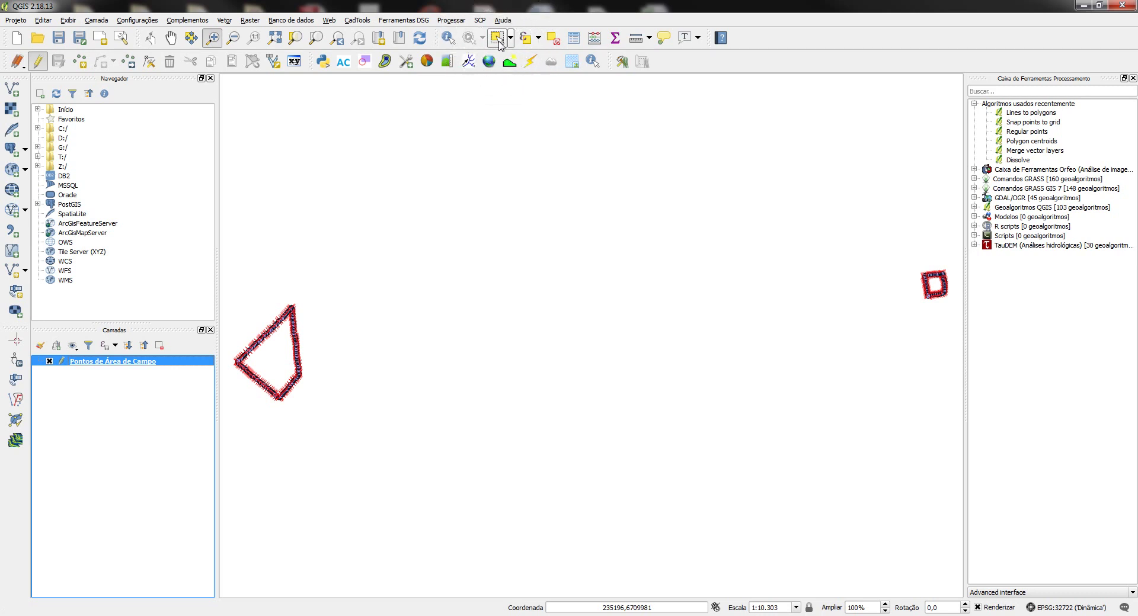
click(499, 45)
click(499, 45)
click(499, 44)
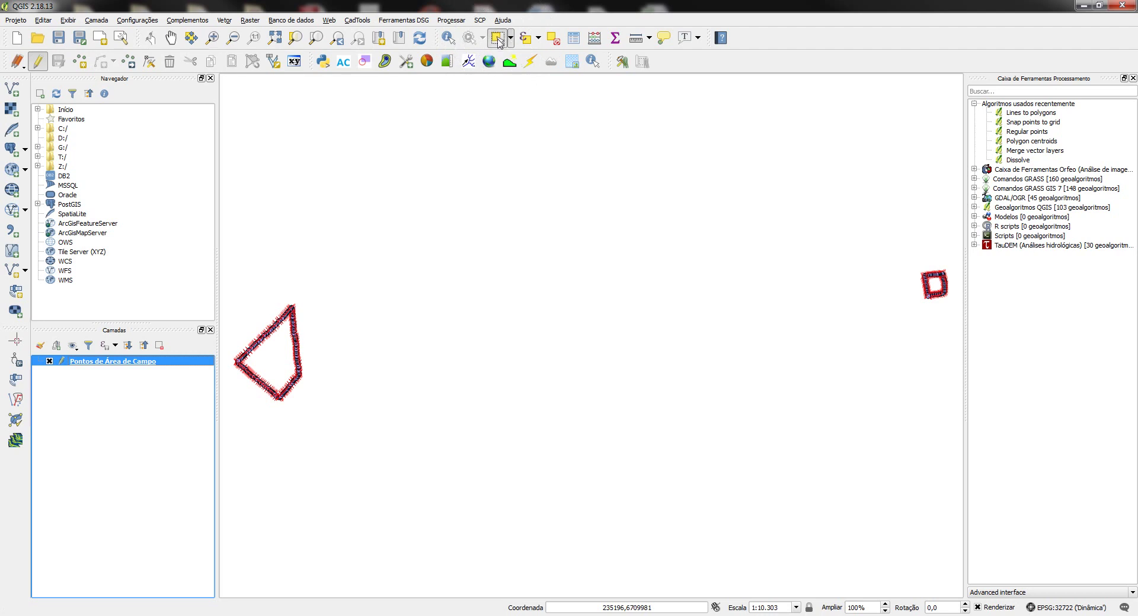
click(694, 204)
click(696, 206)
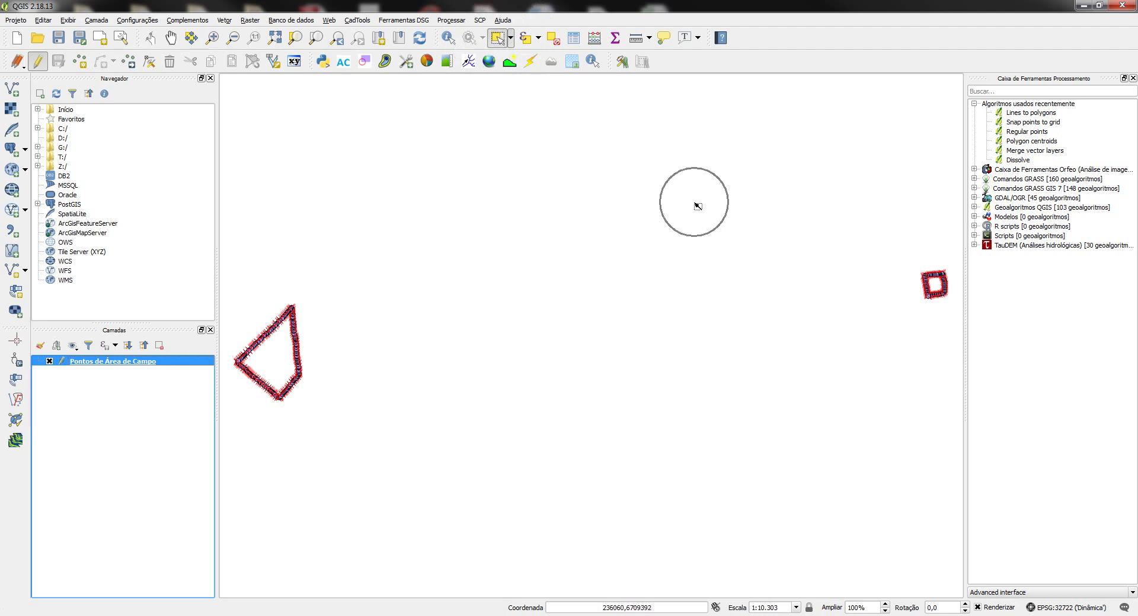
drag(901, 256, 958, 316)
scroll(952, 299, up, 1)
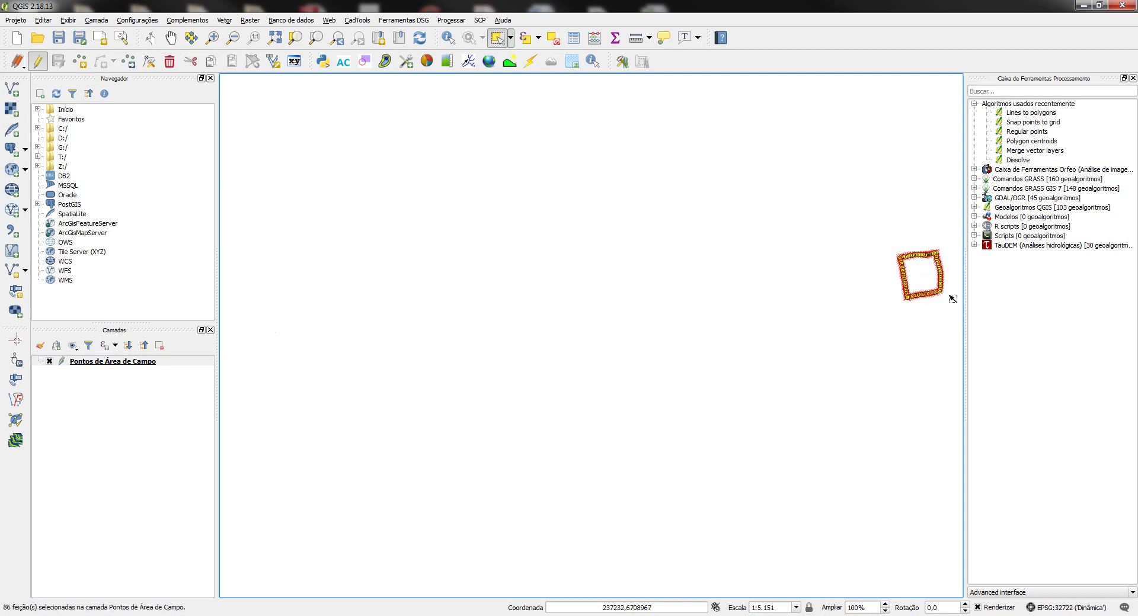
scroll(942, 282, up, 2)
click(681, 194)
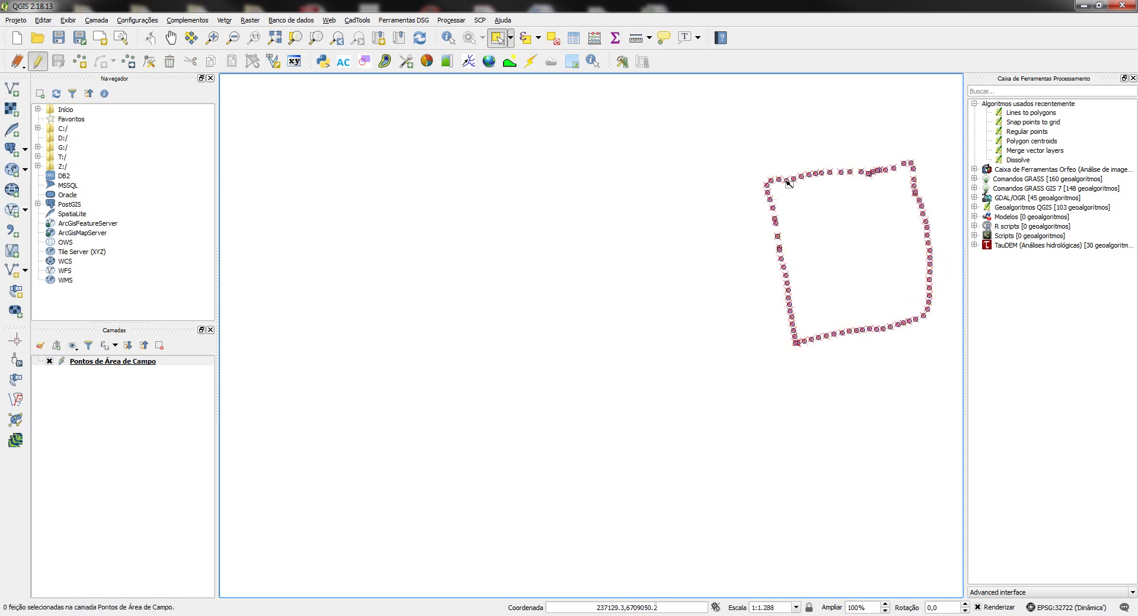
drag(714, 128, 955, 376)
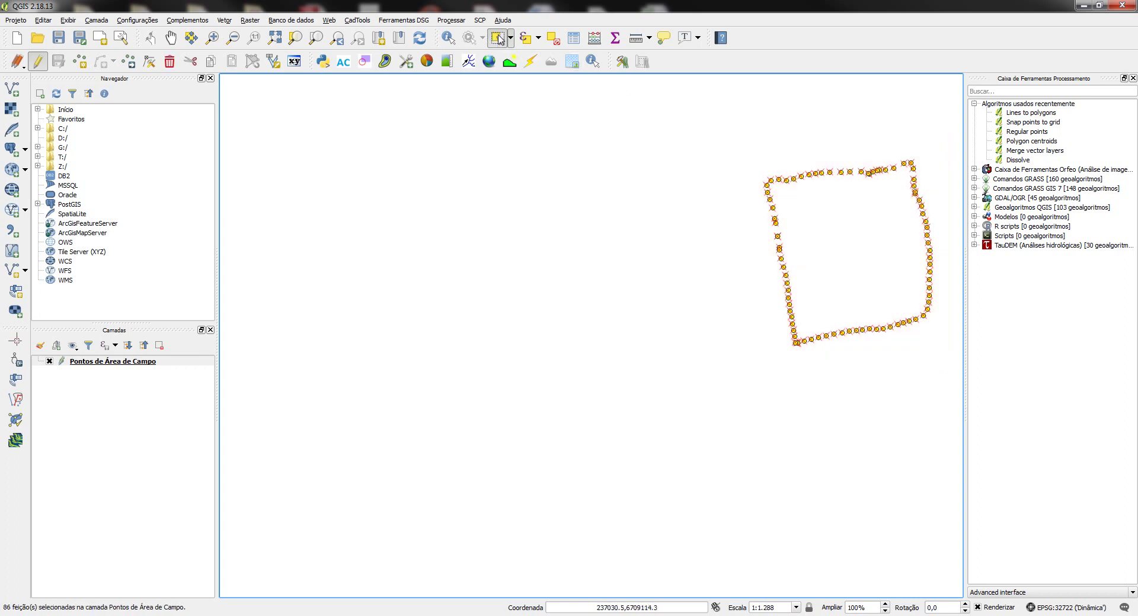
click(171, 63)
click(172, 69)
click(171, 66)
click(170, 64)
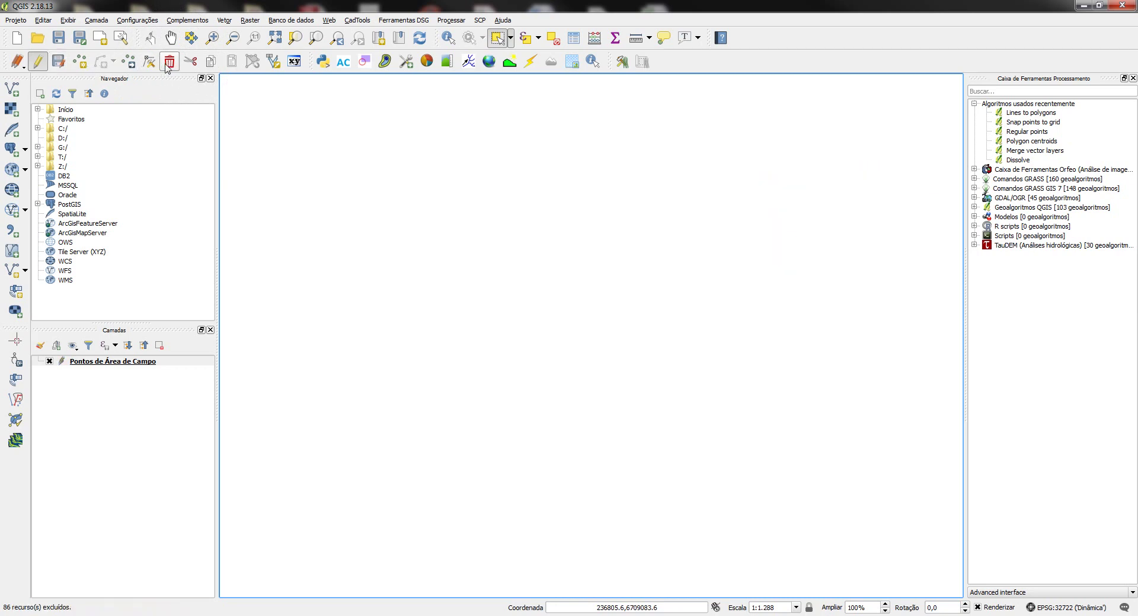
Step: Save the edits to Pontos de Área de Campo and end its editing session
click(60, 63)
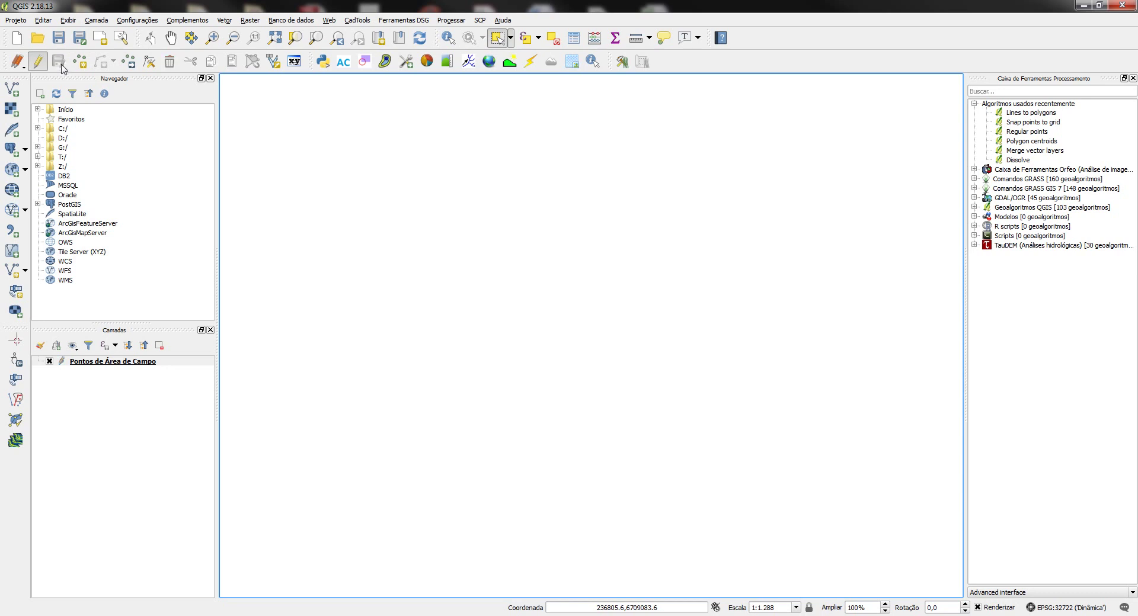
click(39, 68)
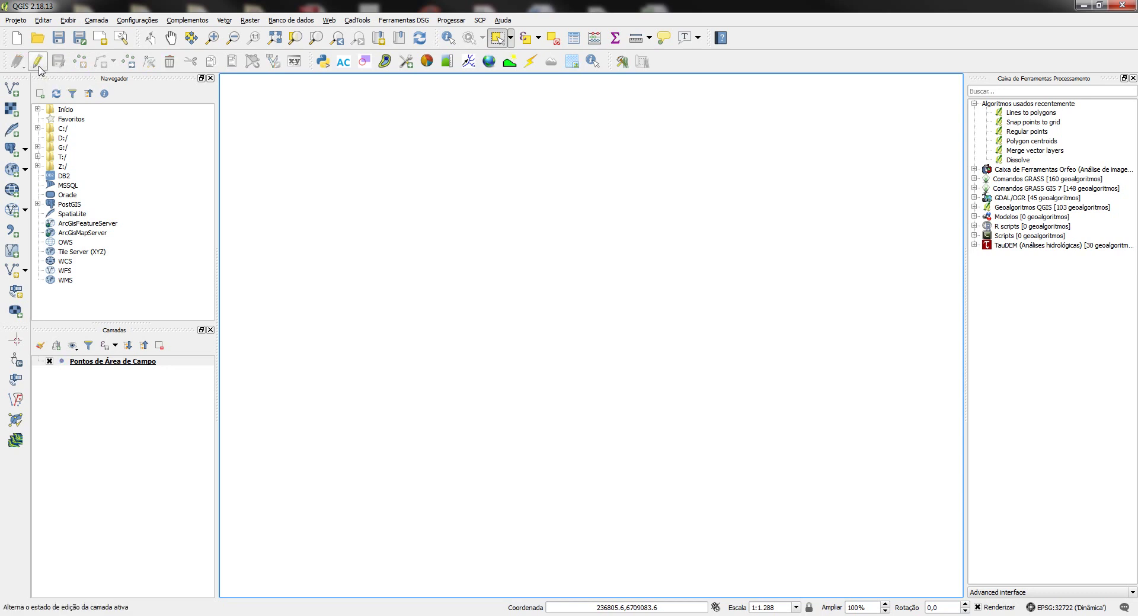
click(274, 39)
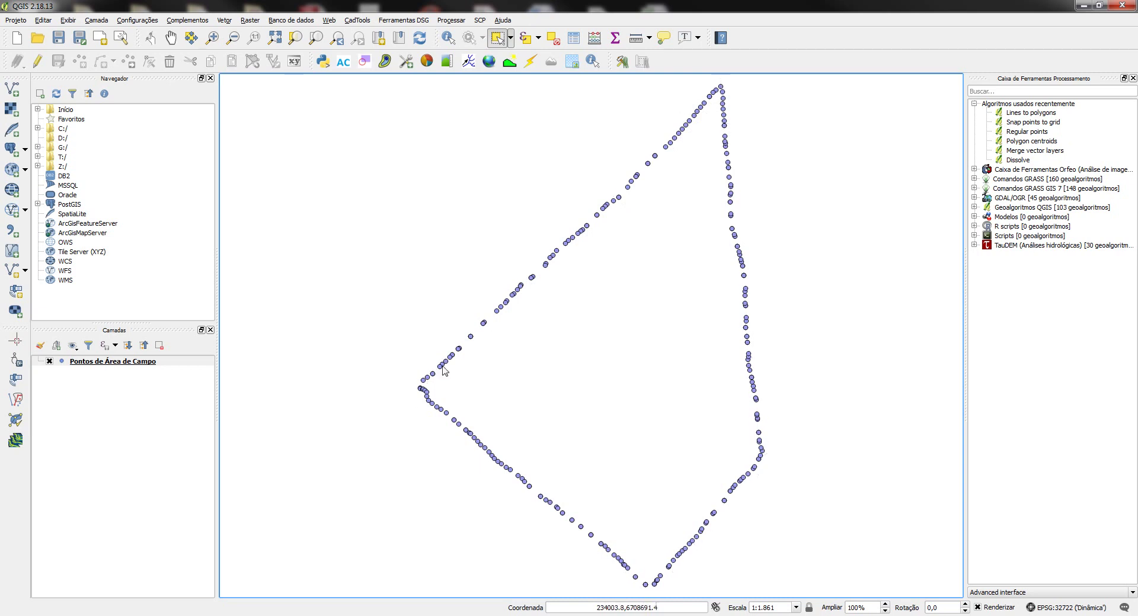
Step: Start a new polygon shapefile layer with the coordinate system WGS 84 / UTM zone 22S (EPSG:32722)
click(13, 272)
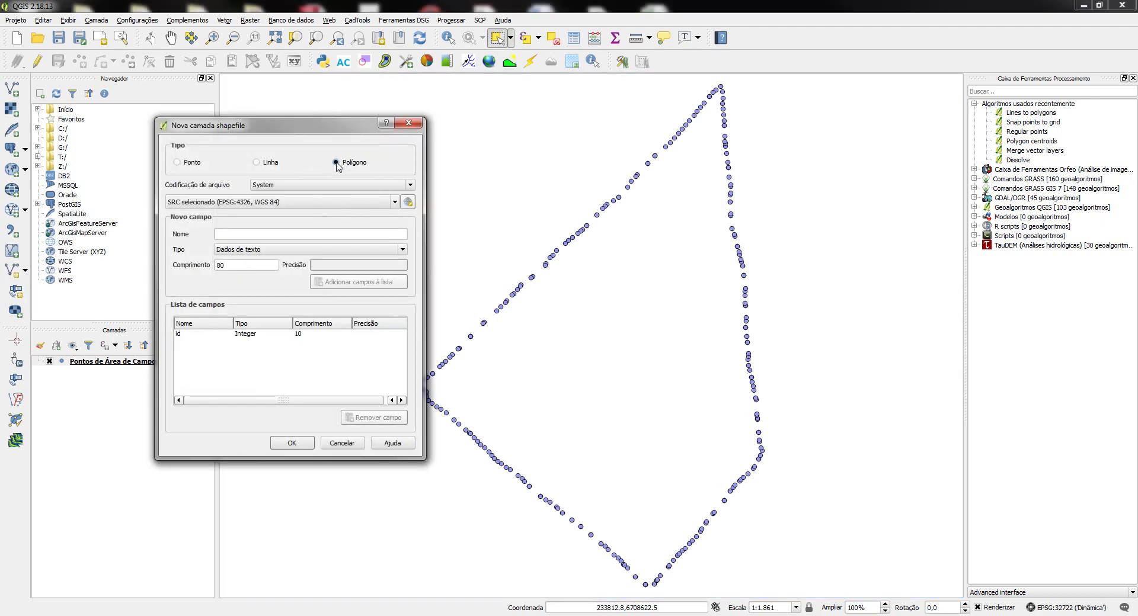
click(335, 162)
click(408, 203)
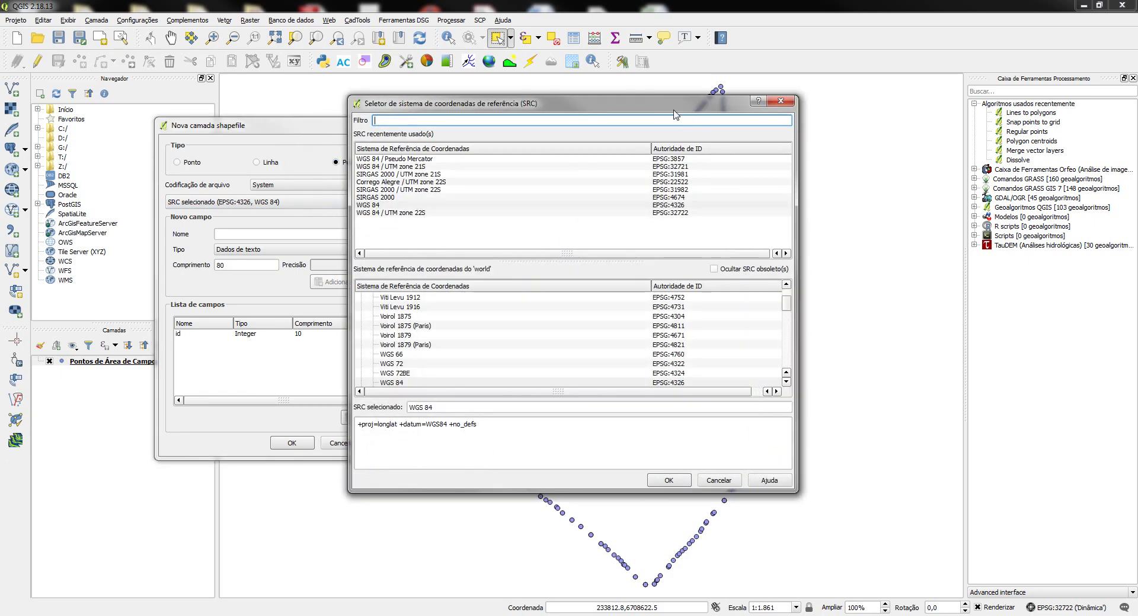
click(426, 214)
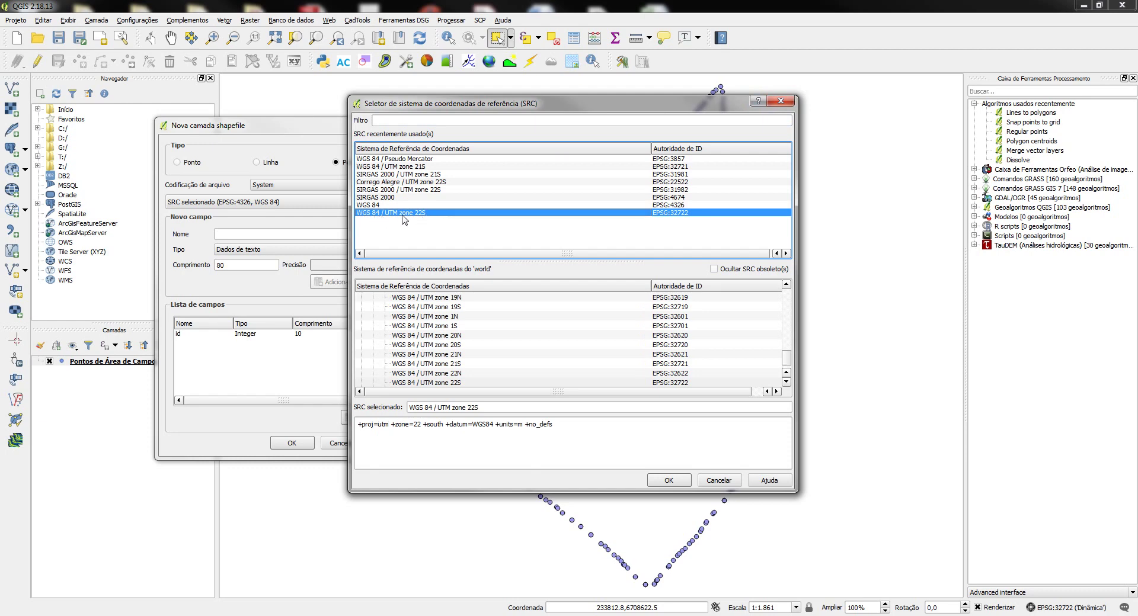
click(402, 214)
click(669, 480)
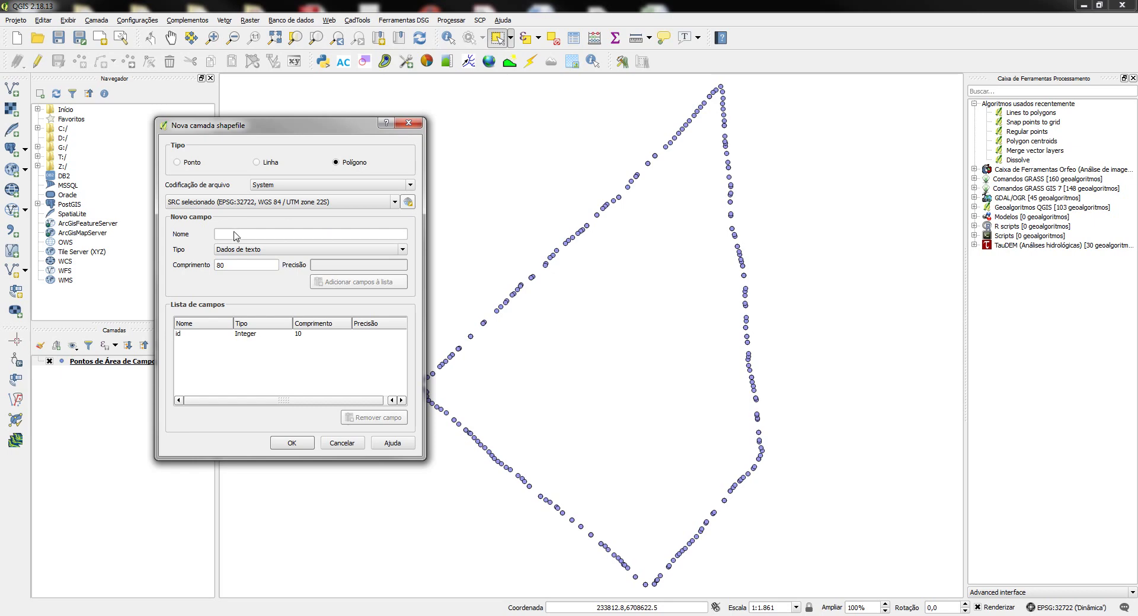
Step: Add a text field named Talhão with length 80 to the new layer's field list
click(234, 233)
text(Talhão)
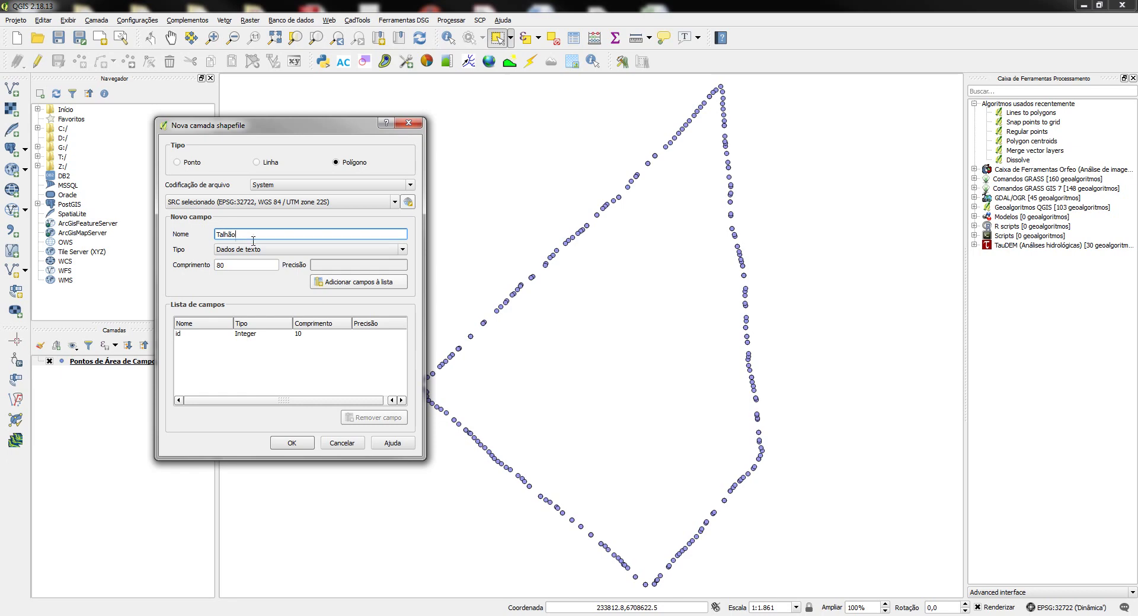
click(346, 284)
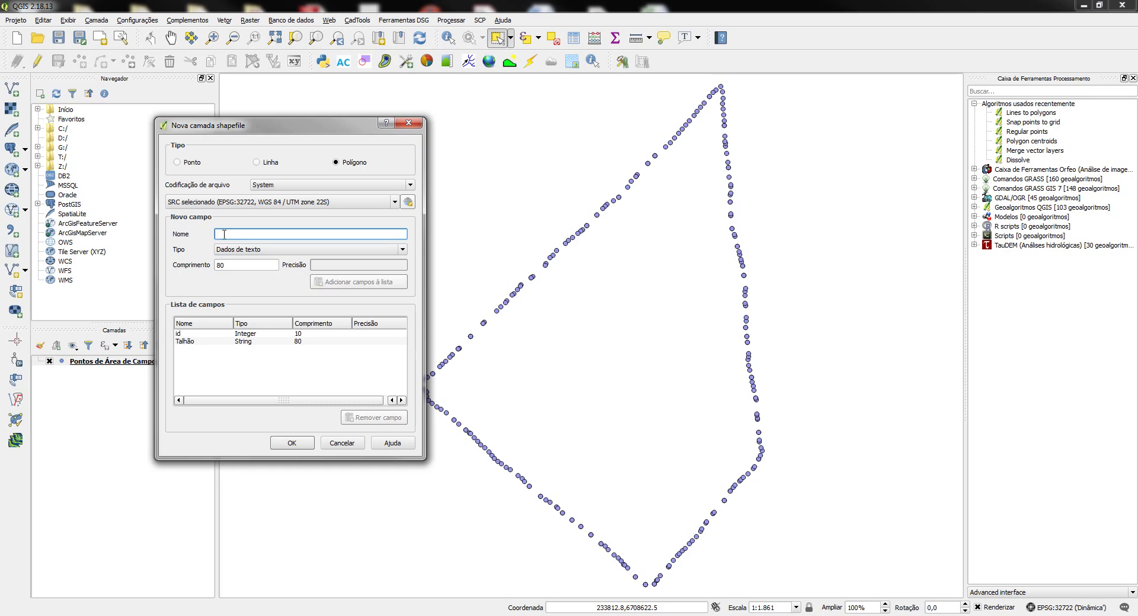
Step: Add a decimal number field named Área with length 20 and precision 3, and save the new layer as Área de Campo
text(A)
click(244, 250)
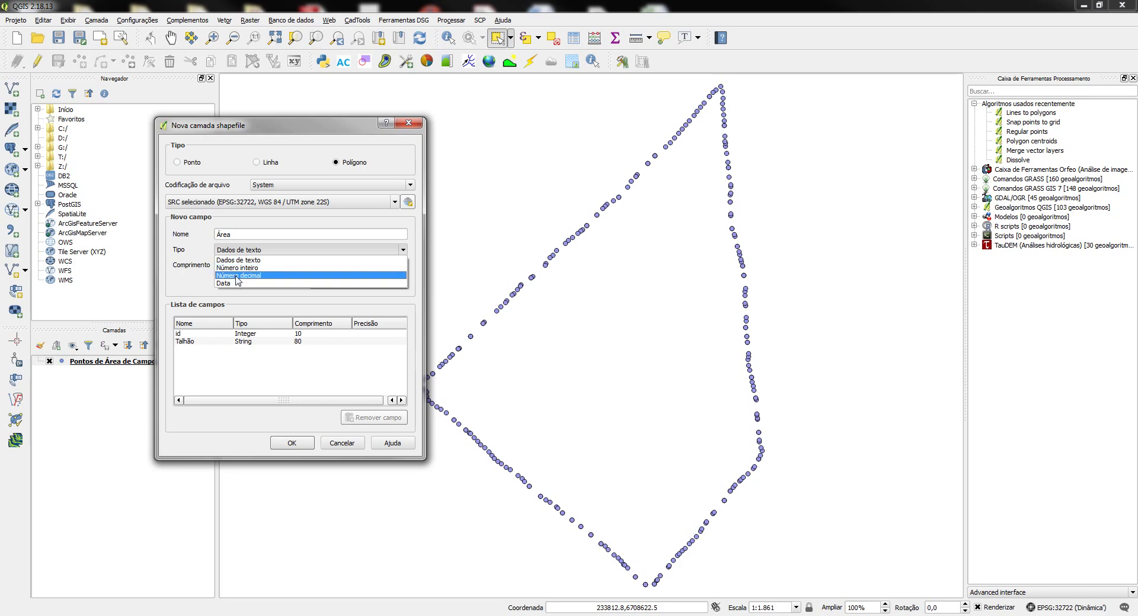
click(237, 276)
click(324, 265)
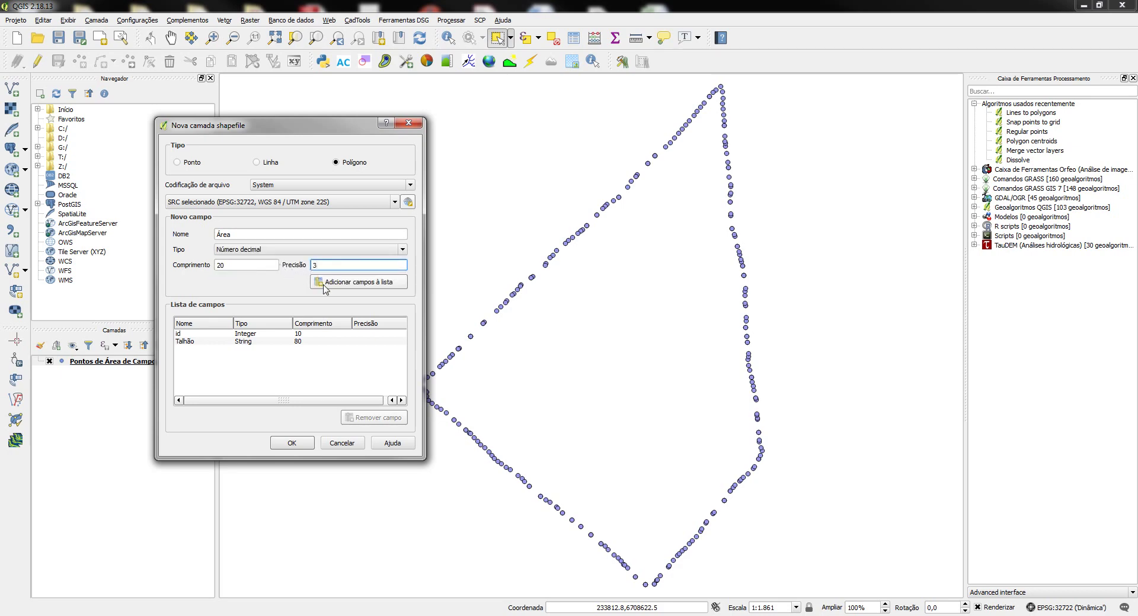
click(325, 286)
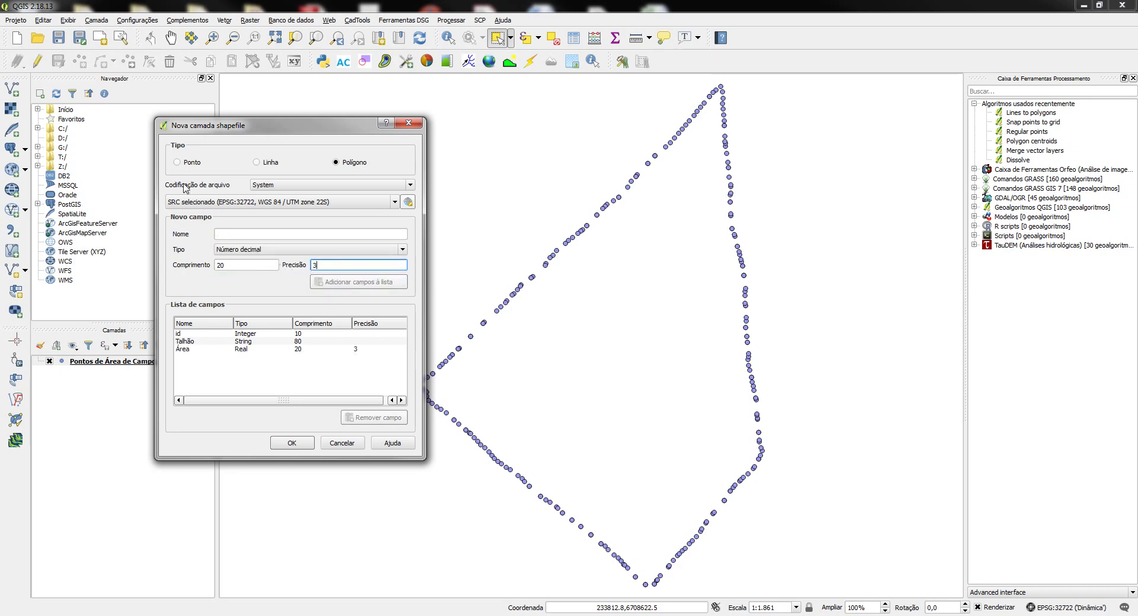
click(292, 444)
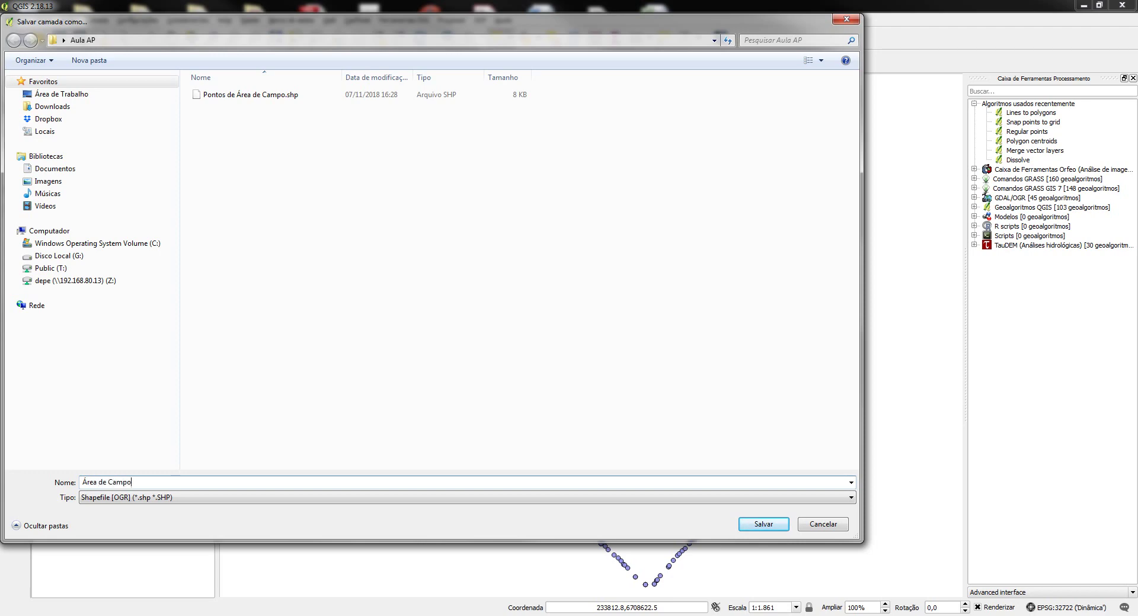
click(763, 524)
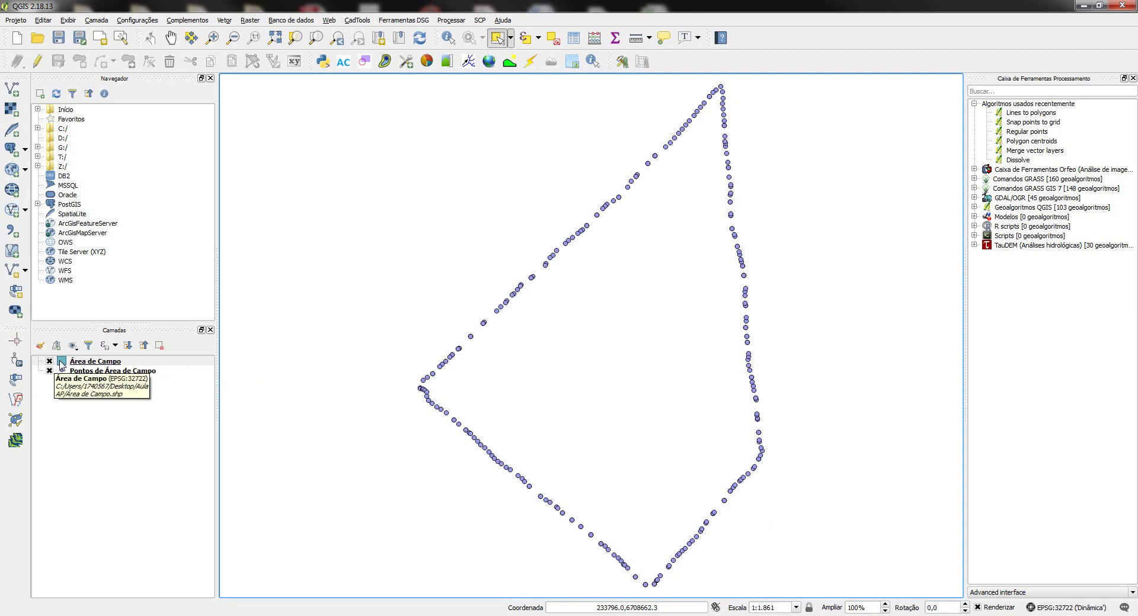
Step: Examine the field points up close around the western and northern corners of the outline
scroll(423, 391, up, 1)
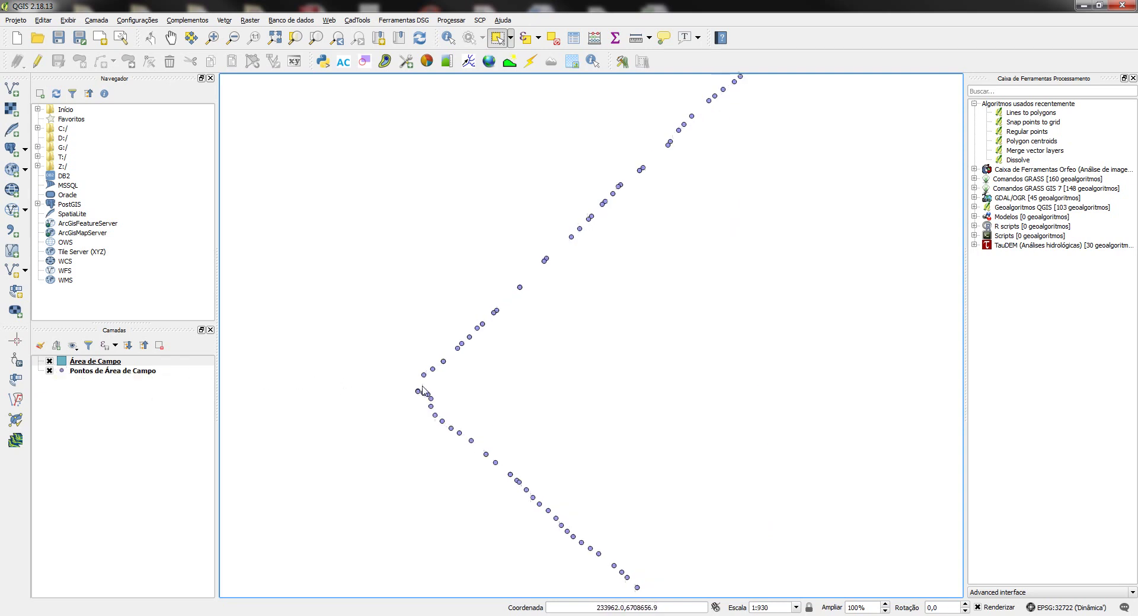
scroll(422, 391, up, 1)
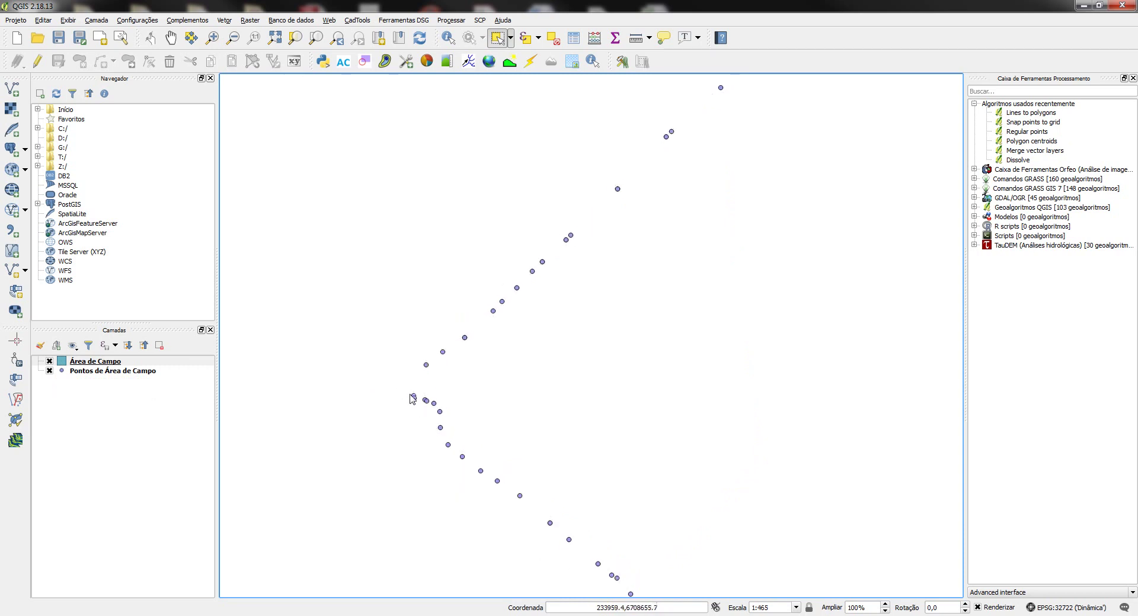
scroll(415, 395, up, 1)
scroll(473, 368, down, 1)
scroll(783, 225, down, 2)
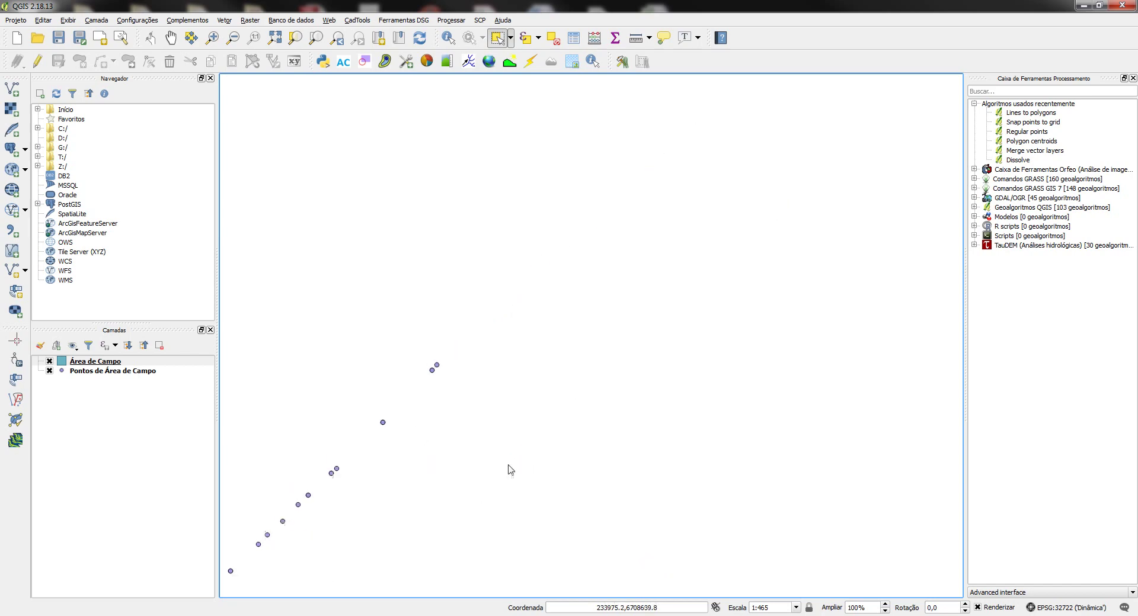
scroll(635, 286, up, 2)
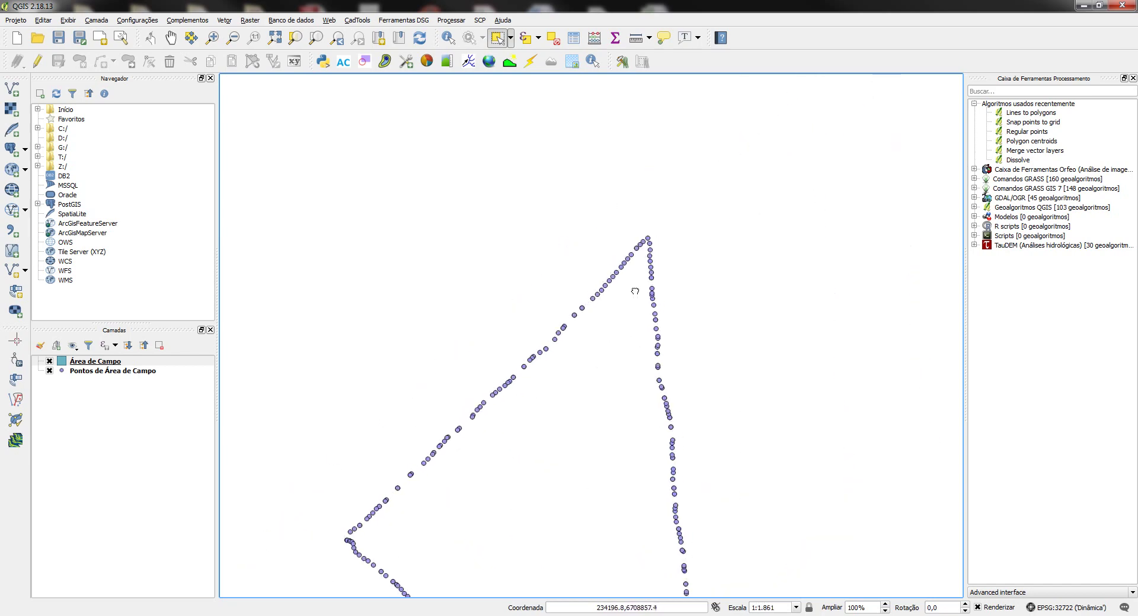
drag(695, 363, 717, 289)
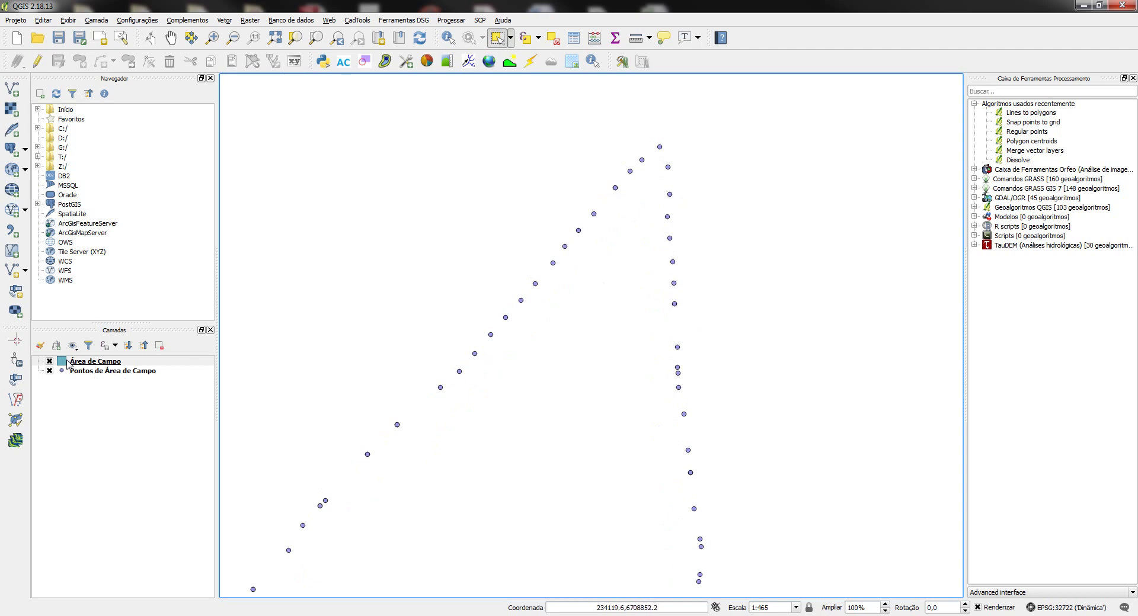
Step: Configure snapping to vertex and segment on all visible layers with a 10-pixel tolerance, enabling topological editing and snapping on intersection
click(88, 363)
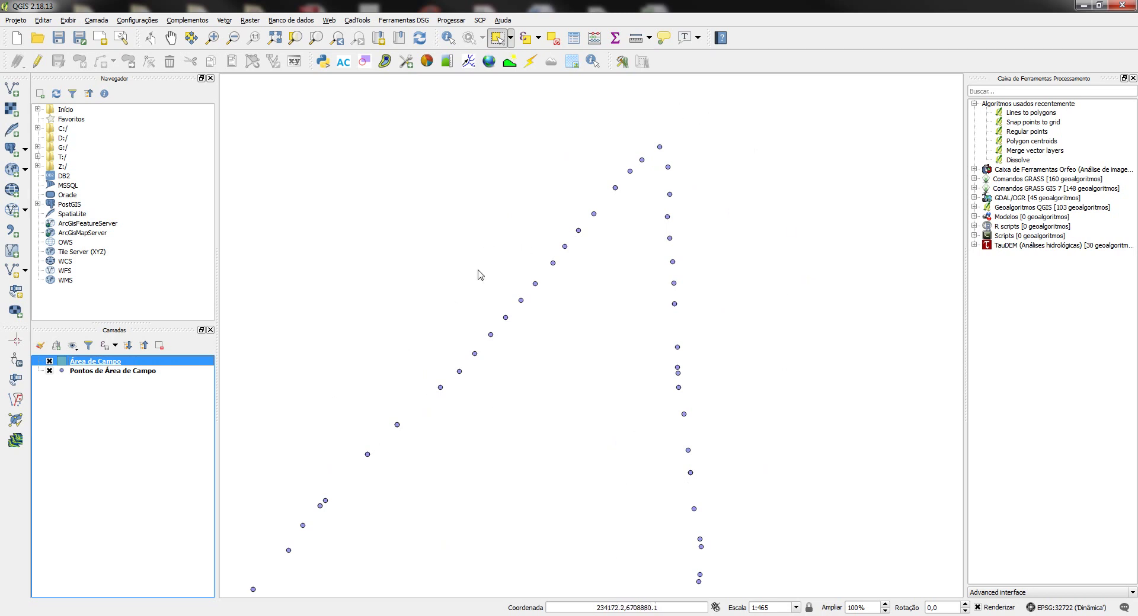
click(143, 21)
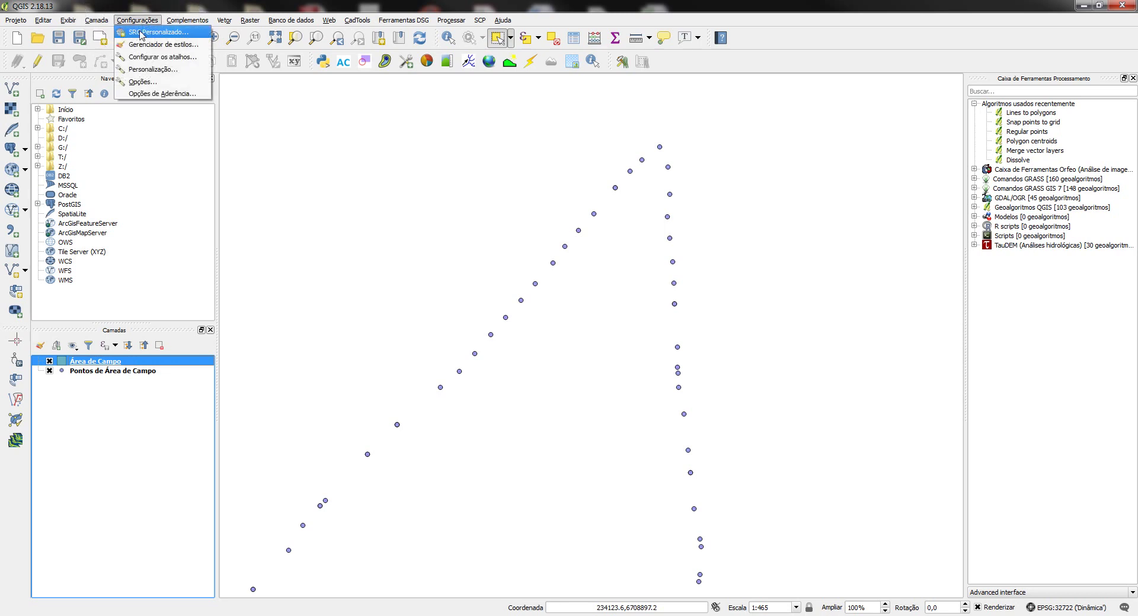
click(156, 95)
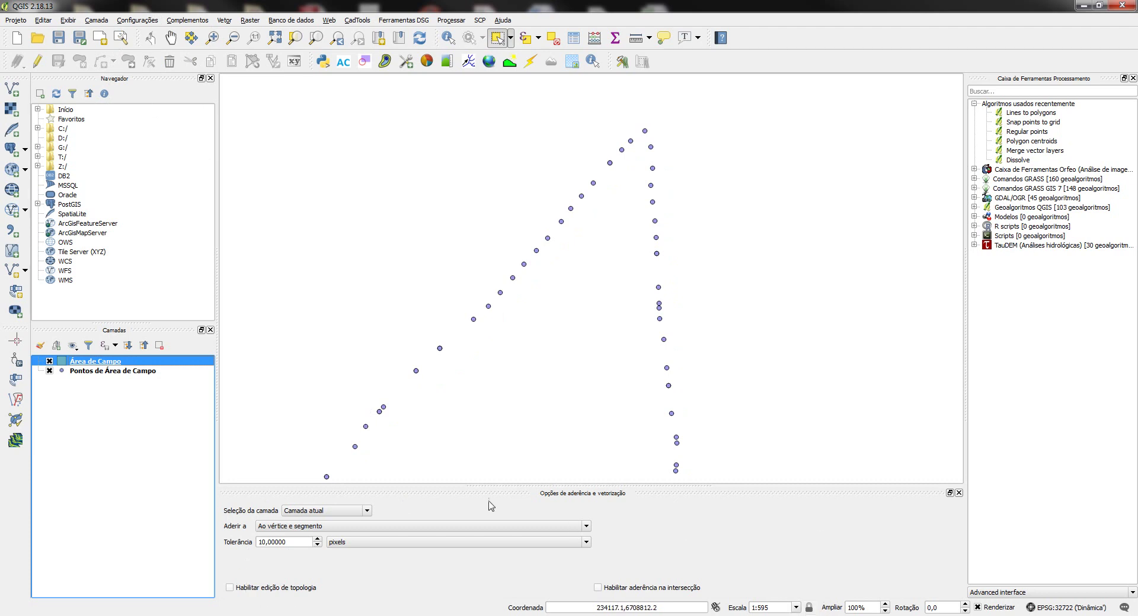
click(347, 517)
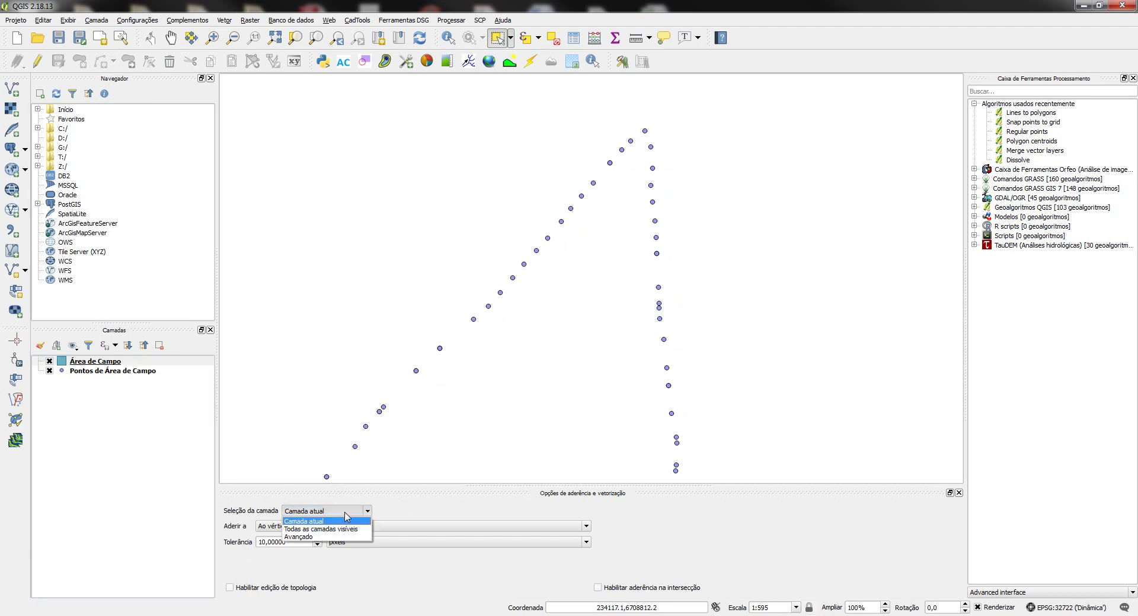
click(339, 529)
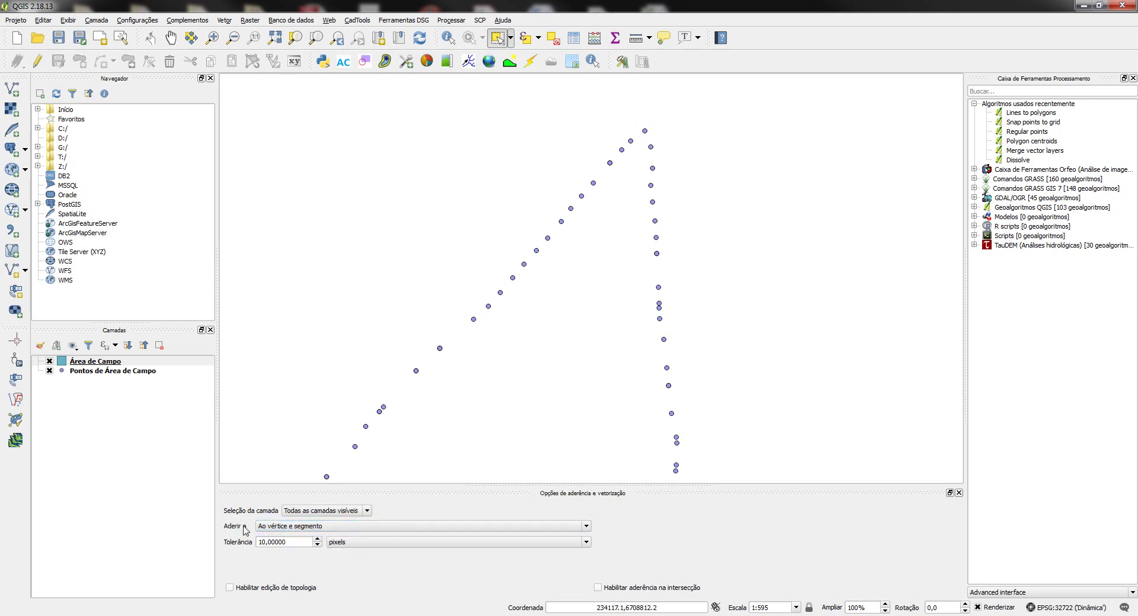
click(303, 530)
click(291, 542)
click(230, 589)
click(598, 588)
click(959, 493)
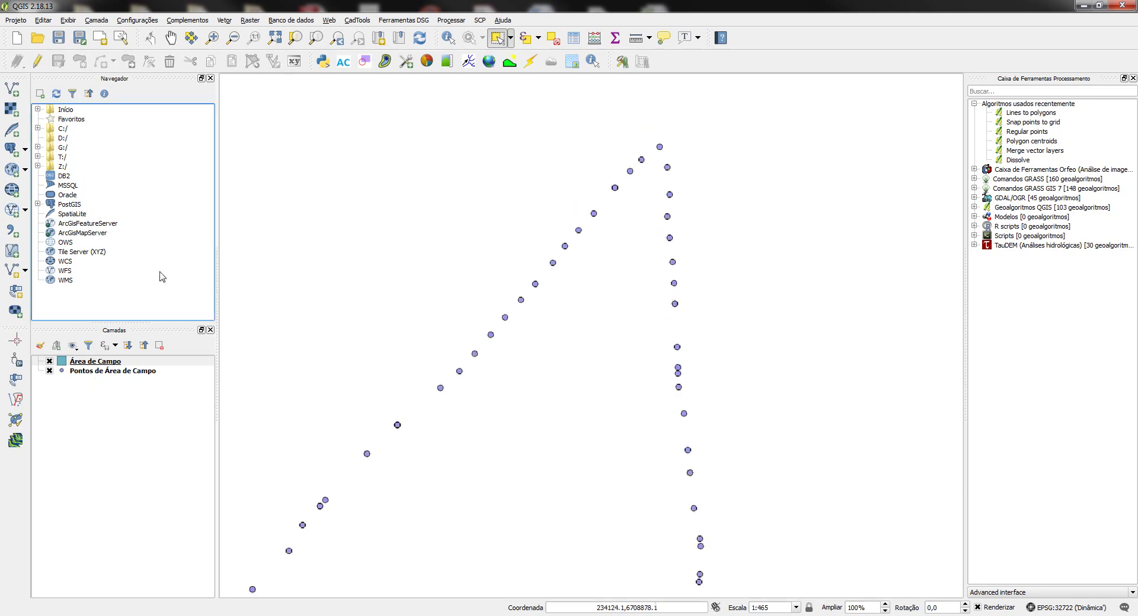
Step: Put the Área de Campo layer into editing mode and start adding a polygon feature
click(87, 361)
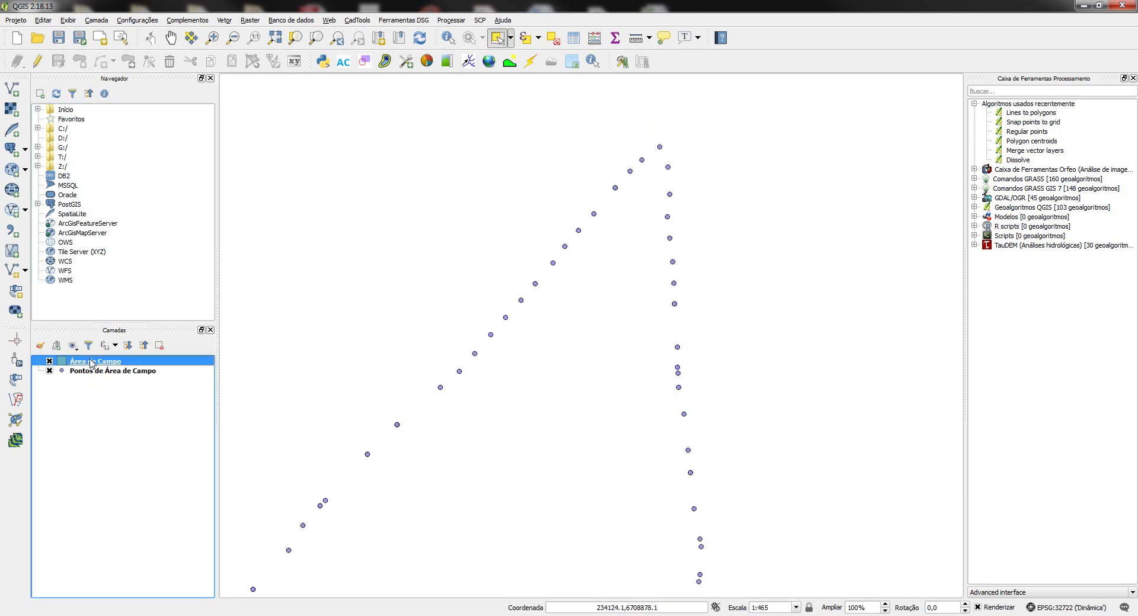
click(38, 62)
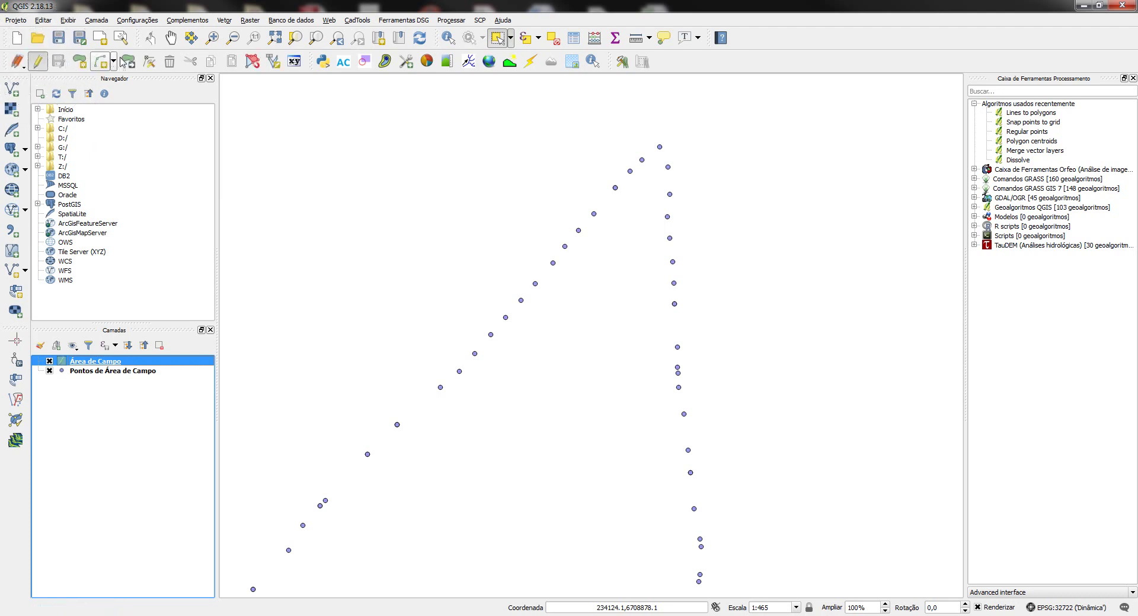
click(81, 61)
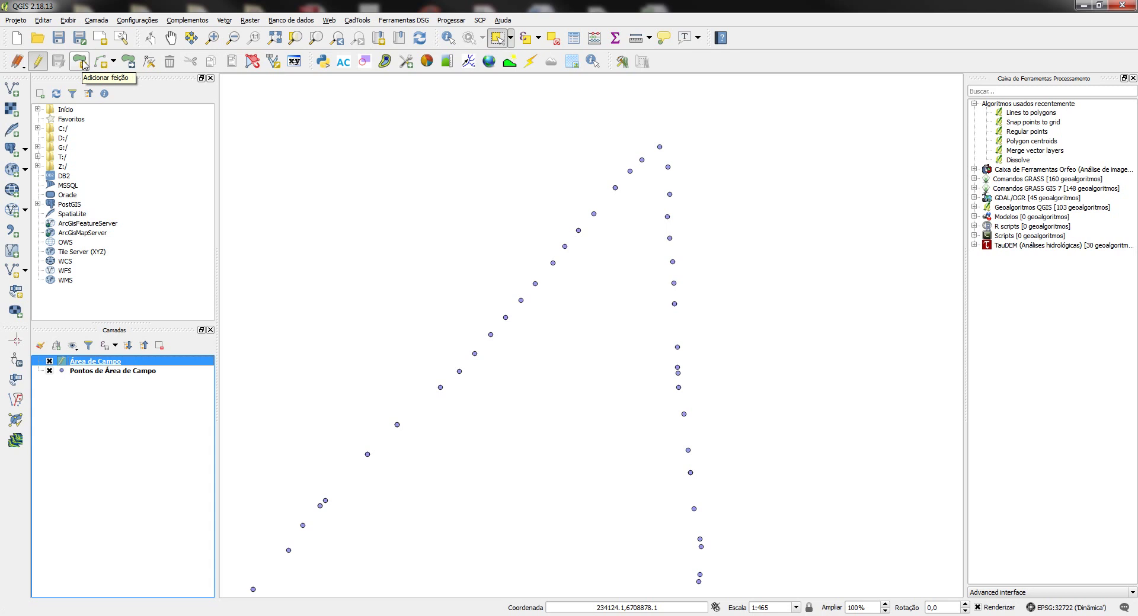
click(84, 64)
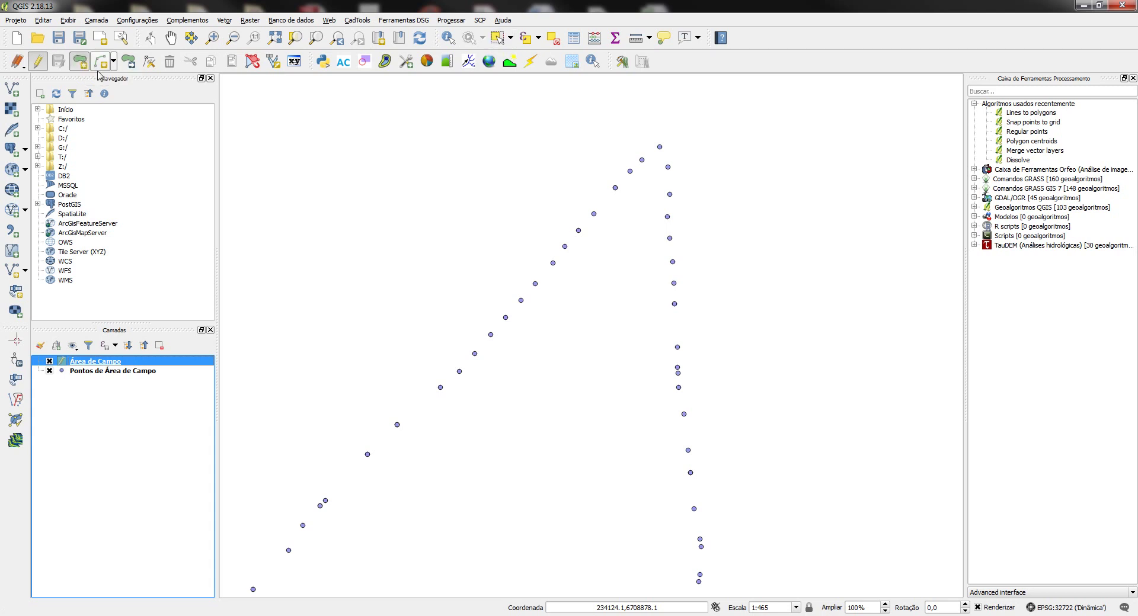
Step: Start the polygon at the northernmost boundary point and snap vertices to the next points down the eastern edge
click(661, 149)
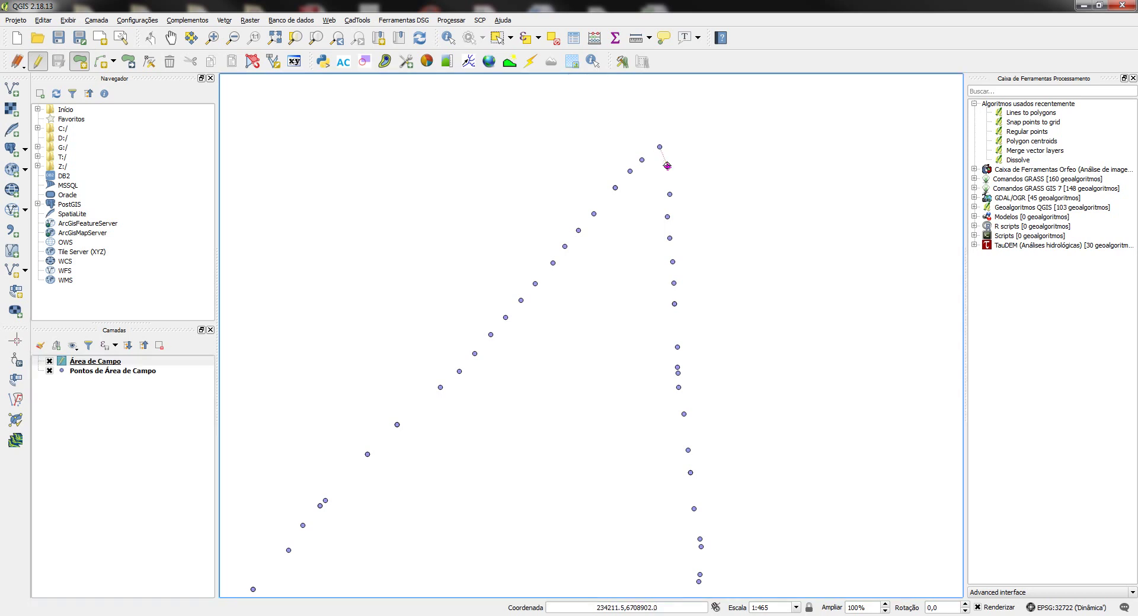
click(668, 167)
click(669, 194)
click(666, 217)
click(670, 239)
click(672, 261)
Step: Continue the polygon southward along the upper eastern edge, snapping vertices to the points where the boundary changes direction
scroll(673, 525, down, 5)
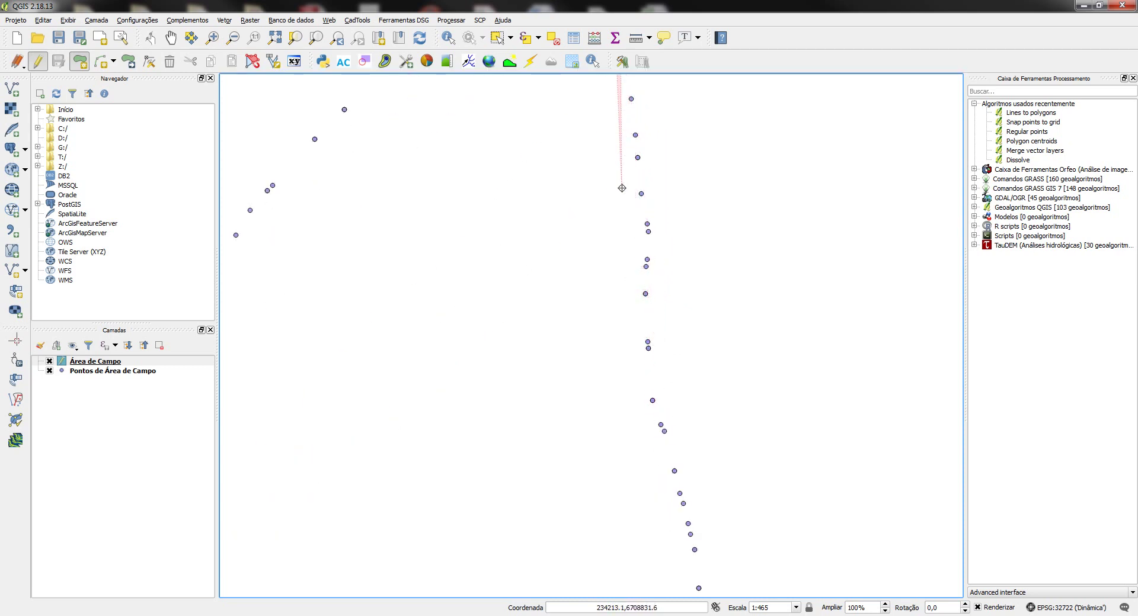
scroll(620, 185, up, 3)
click(615, 146)
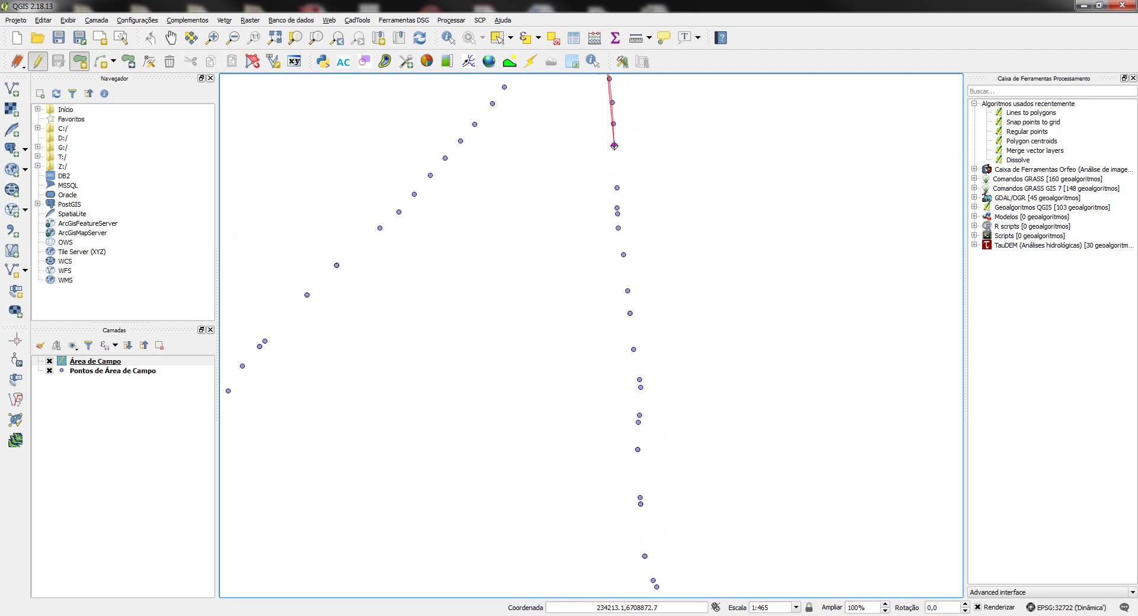
click(617, 228)
click(623, 254)
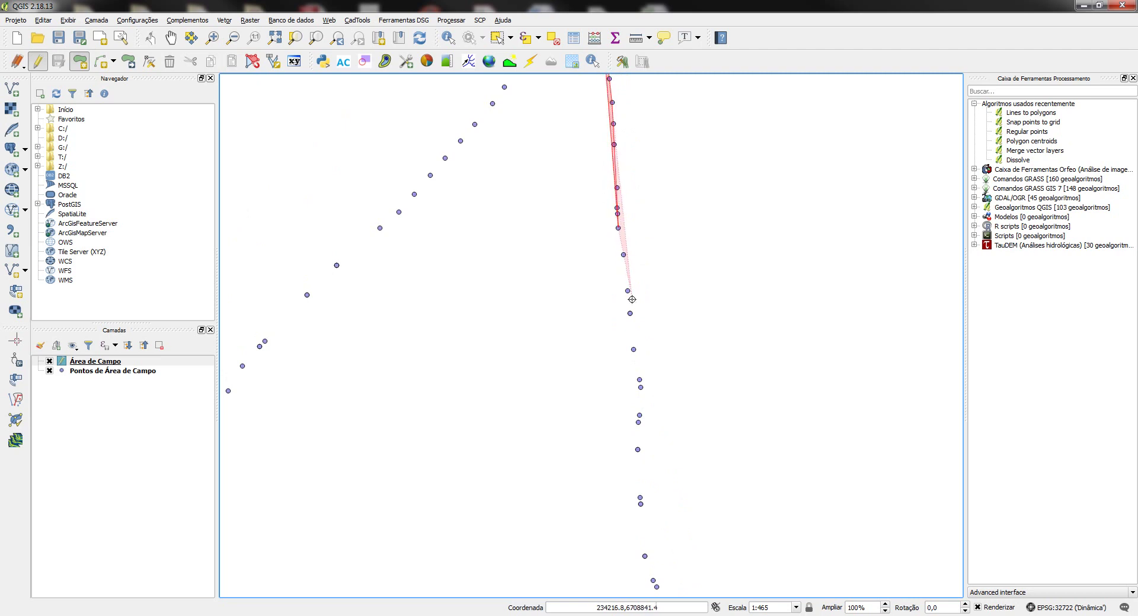
click(627, 291)
click(634, 351)
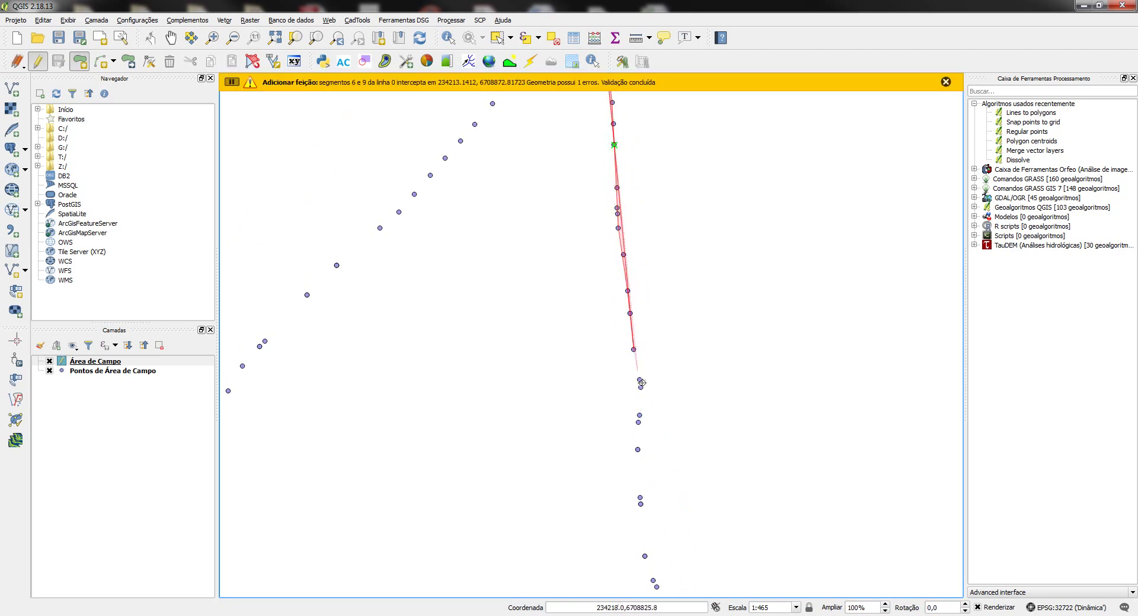
Step: Snap further vertices to the closely paired points along the nearly straight stretch of the eastern edge
click(639, 380)
click(640, 388)
click(639, 415)
click(638, 423)
click(637, 450)
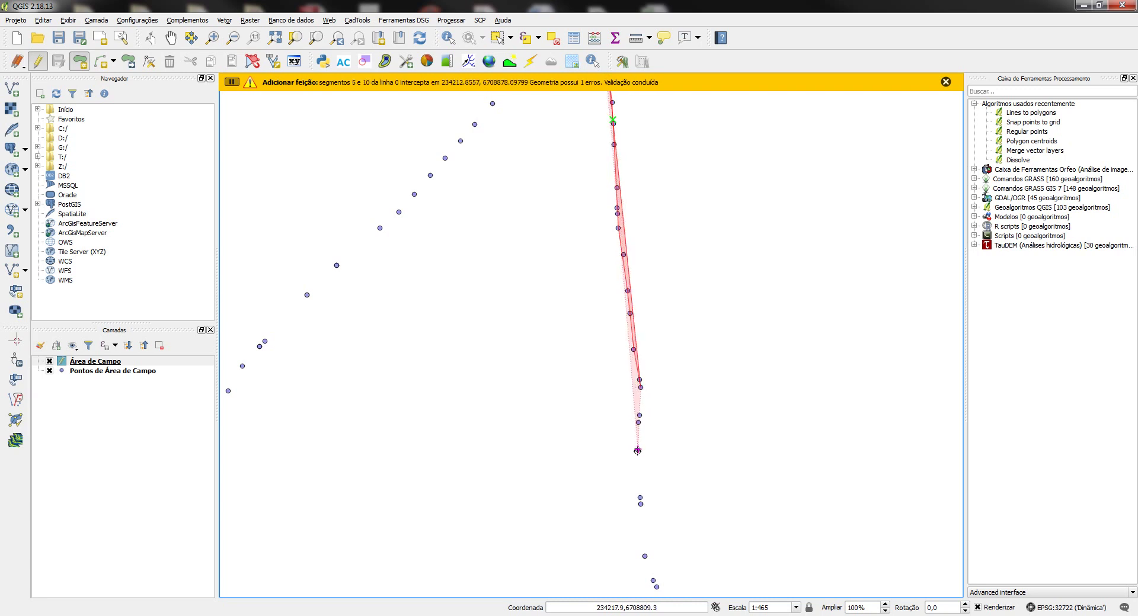
click(641, 506)
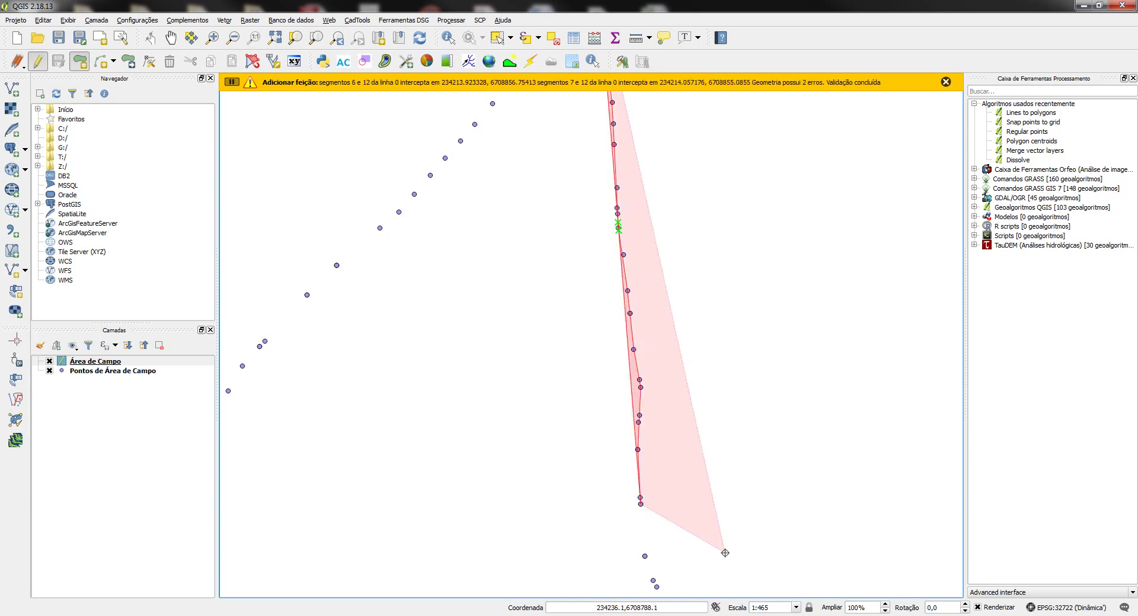
Step: Trace the eastern edge where it bends southeast, snapping vertices as far as the isolated point before the next gap
mouse_move(644, 558)
mouse_down()
mouse_move(632, 327)
mouse_move(577, 266)
mouse_up()
click(577, 266)
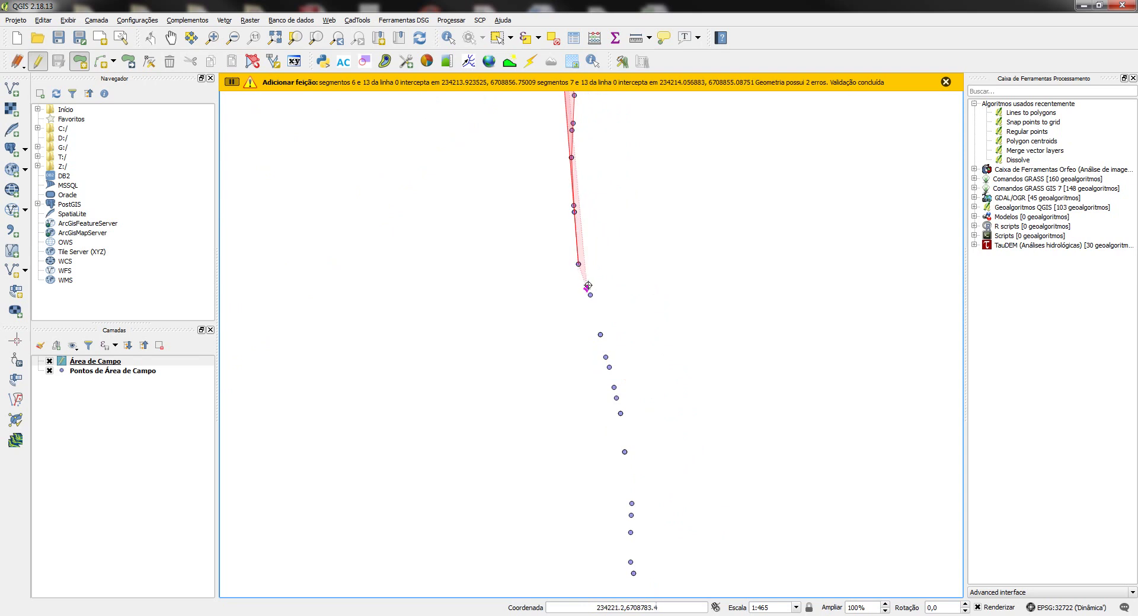
click(587, 289)
click(590, 295)
click(601, 335)
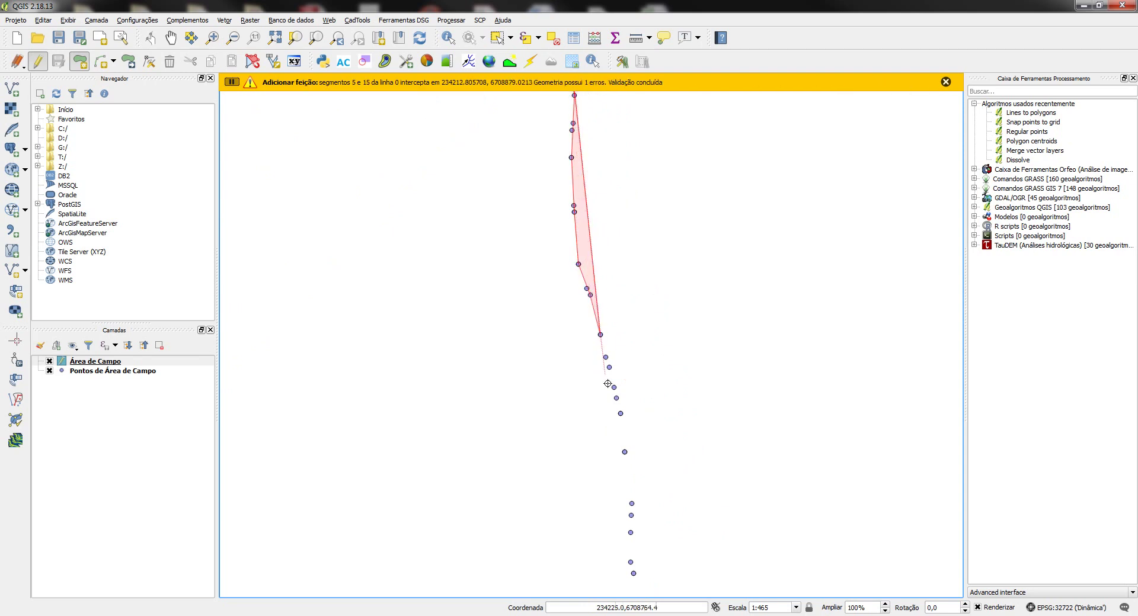
click(620, 414)
click(625, 452)
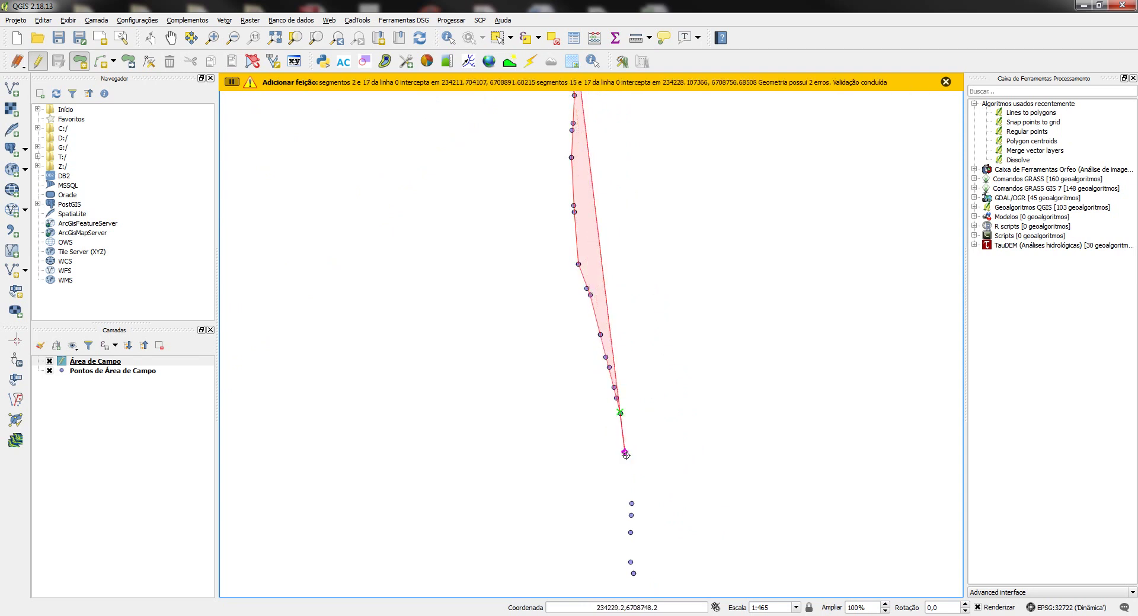
Step: Carry the outline down the near-vertical middle part of the eastern edge with vertices snapped to its points
drag(684, 535, 692, 224)
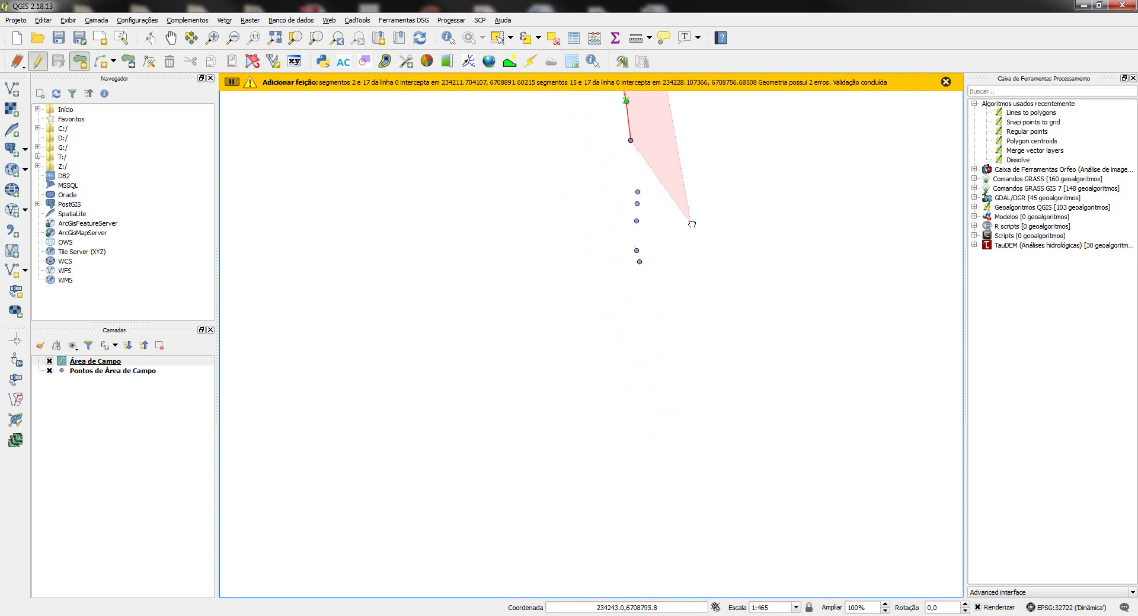
click(638, 192)
click(638, 203)
click(637, 221)
click(637, 251)
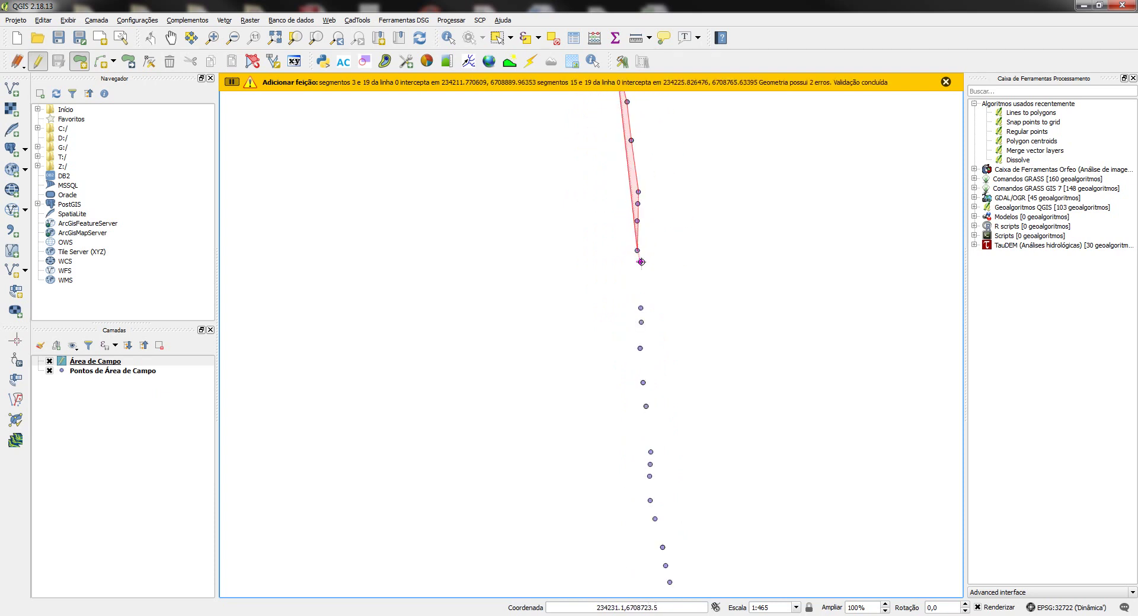
click(639, 263)
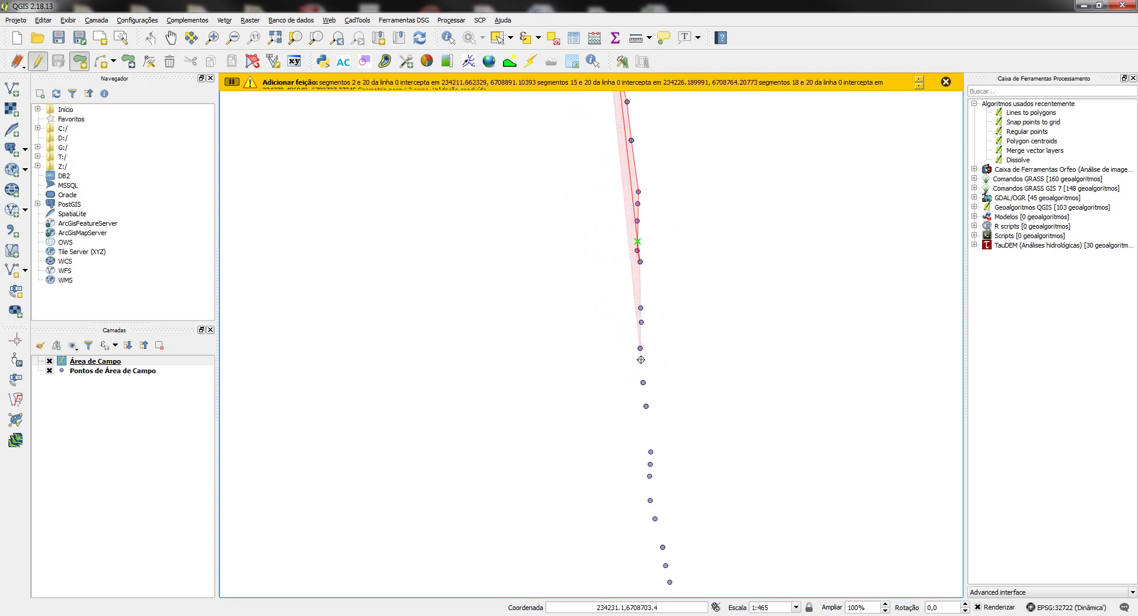
click(646, 405)
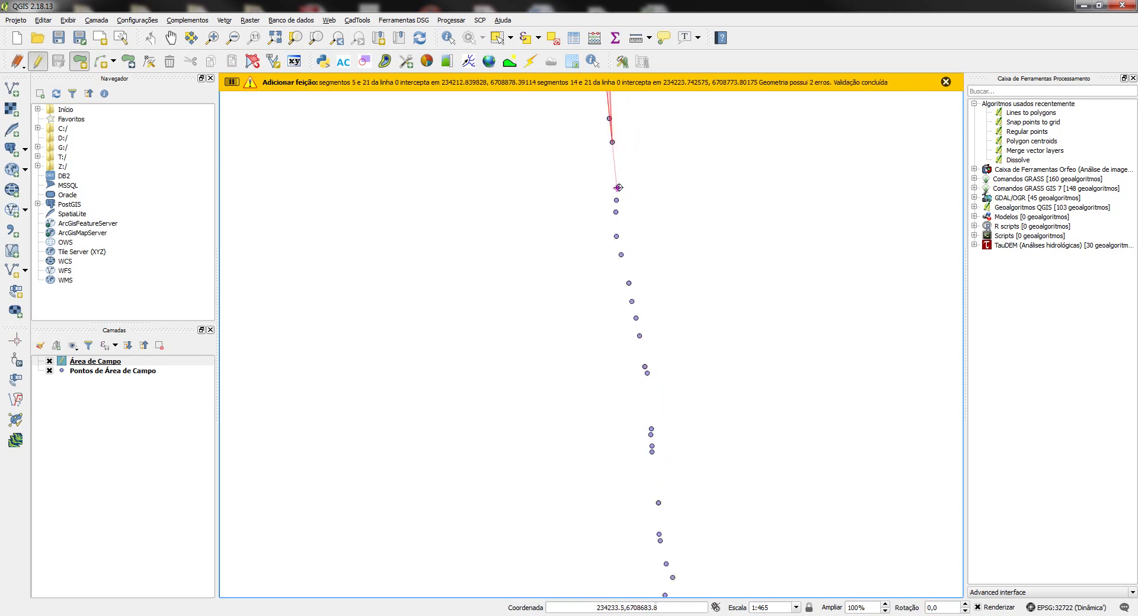
Step: Trace the next southeastward curve of the lower eastern edge point by point with snapped vertices
click(617, 188)
click(617, 237)
click(621, 255)
click(629, 283)
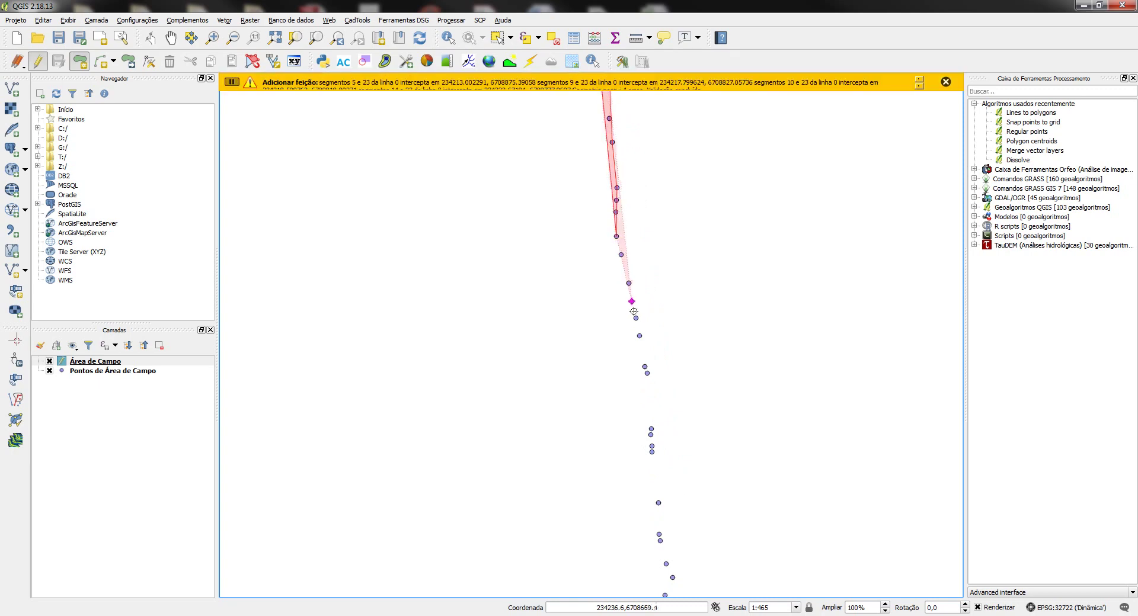
click(632, 302)
click(636, 318)
click(639, 336)
click(644, 366)
click(647, 373)
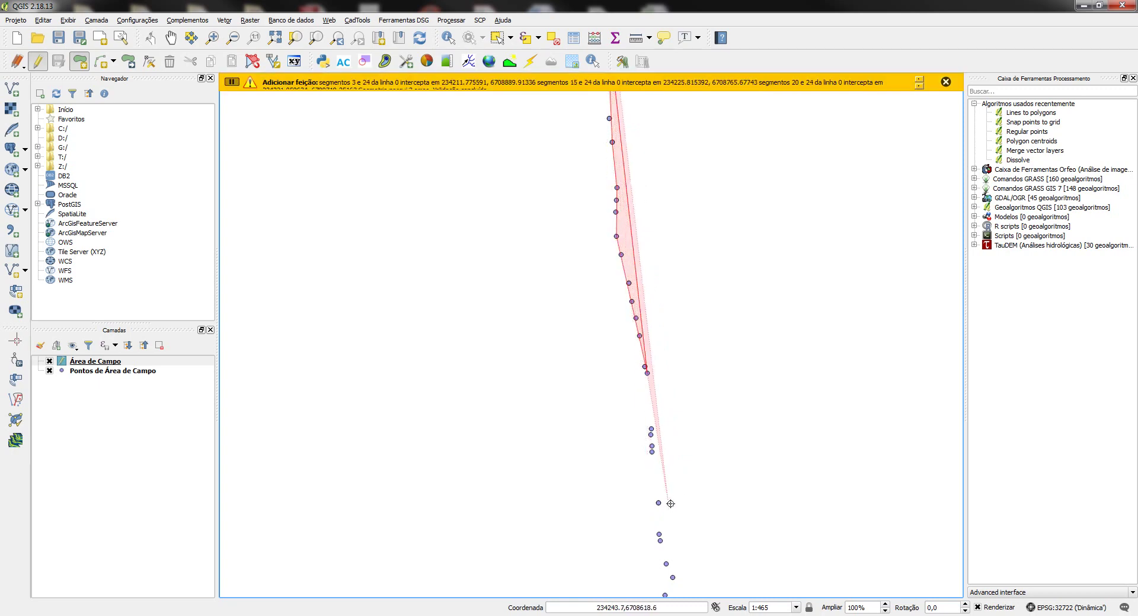
Step: Finish the eastern edge, turn the polygon around the southeastern corner, and snap vertices to the first points running southwest
click(651, 428)
click(659, 542)
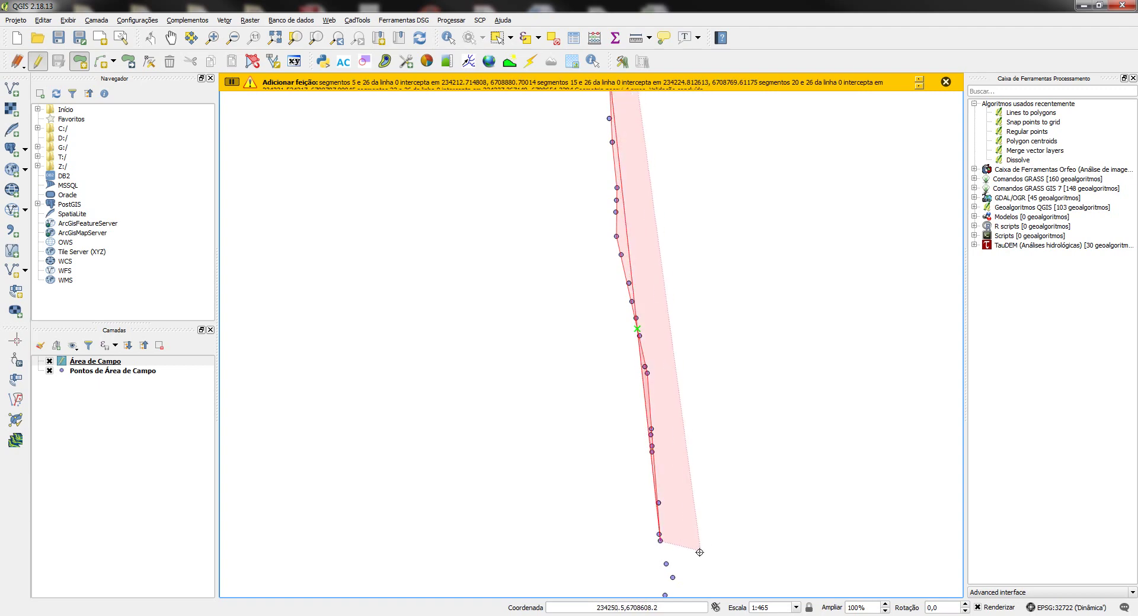
drag(659, 542, 618, 266)
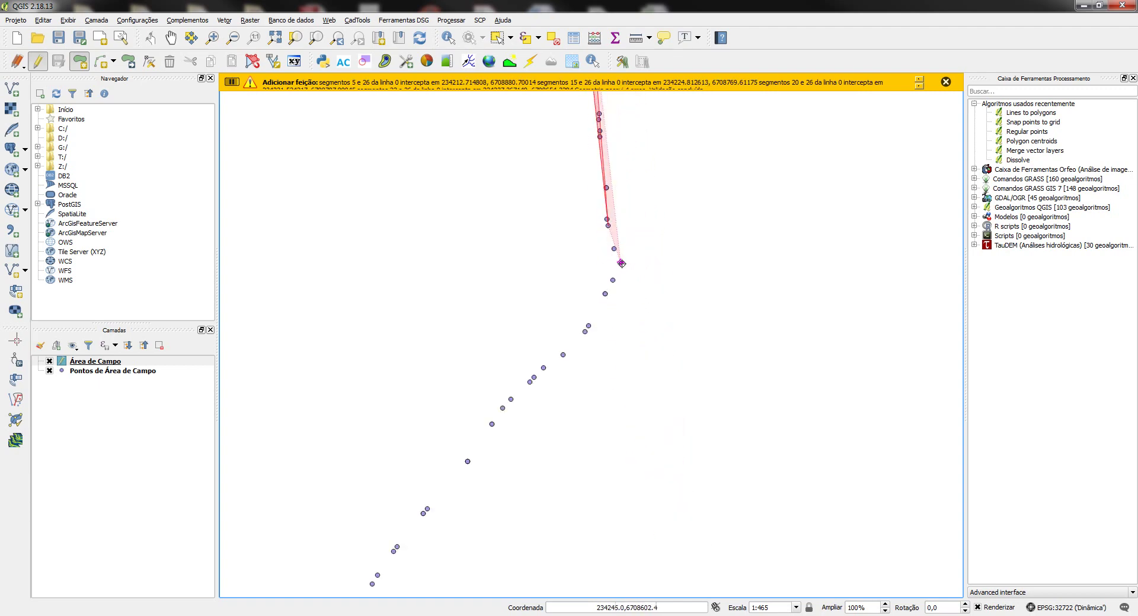
click(618, 265)
click(590, 327)
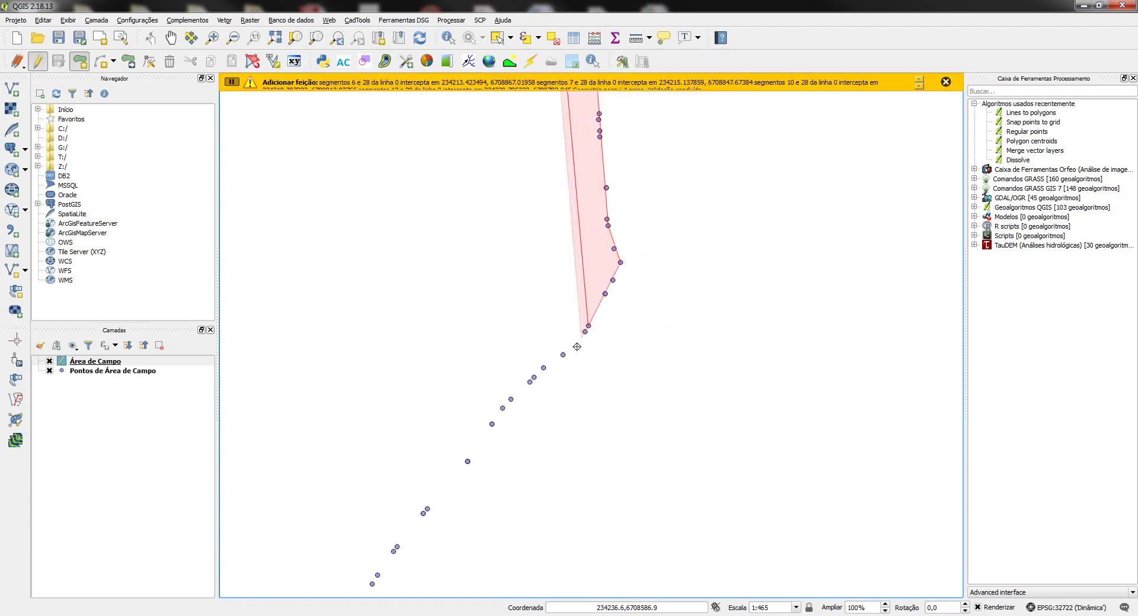
click(496, 423)
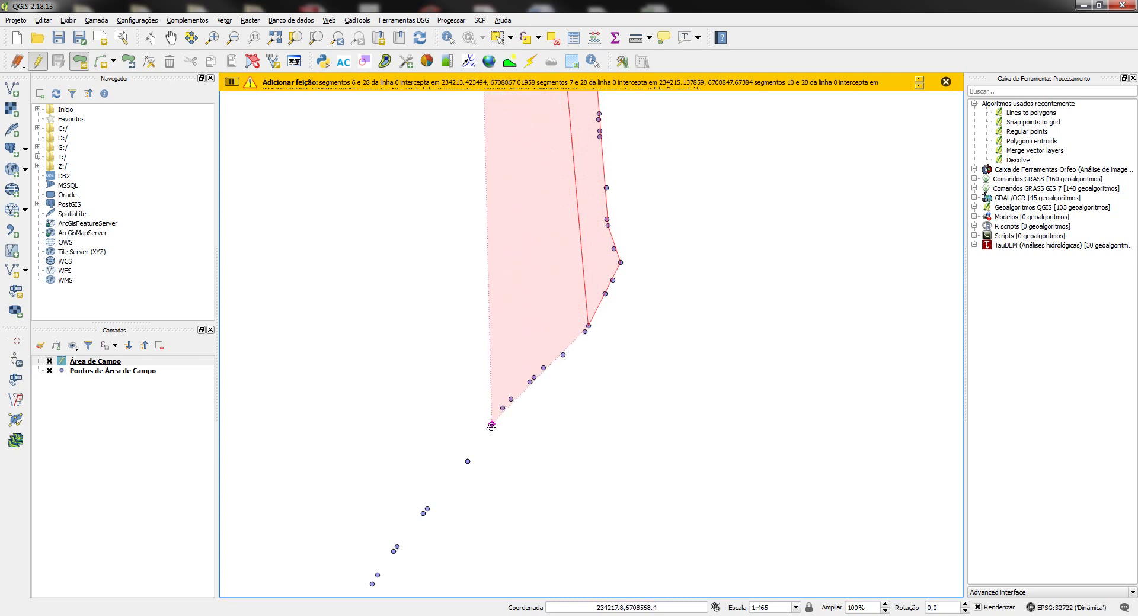
Step: Trace the southeastern edge to its lowest points and place a free vertex just beyond them to form the southern corner
drag(425, 508, 632, 252)
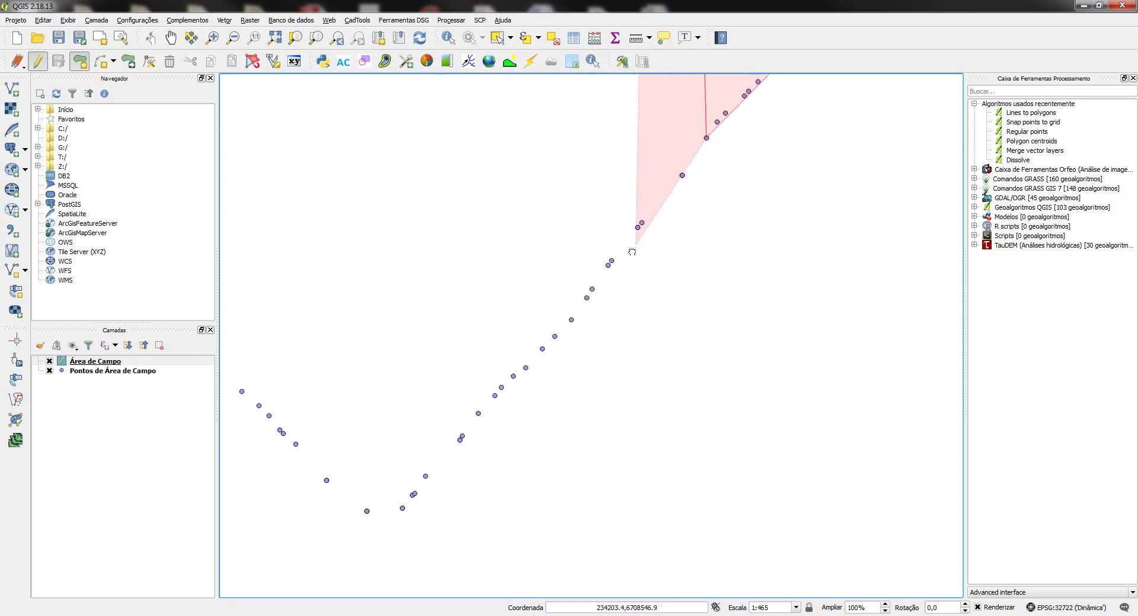
click(571, 320)
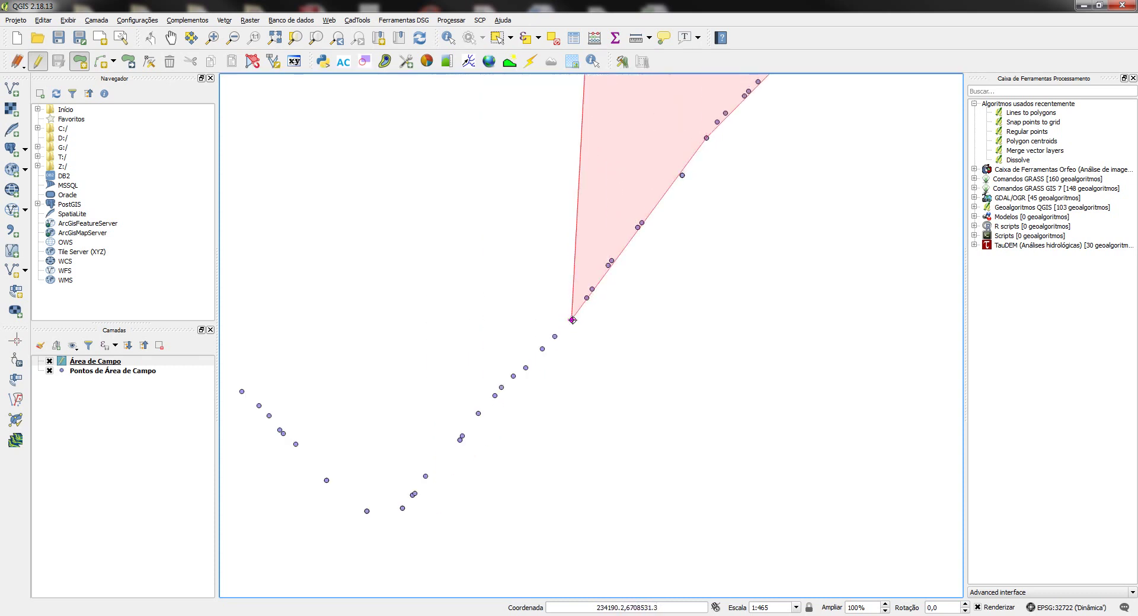
click(478, 414)
click(403, 508)
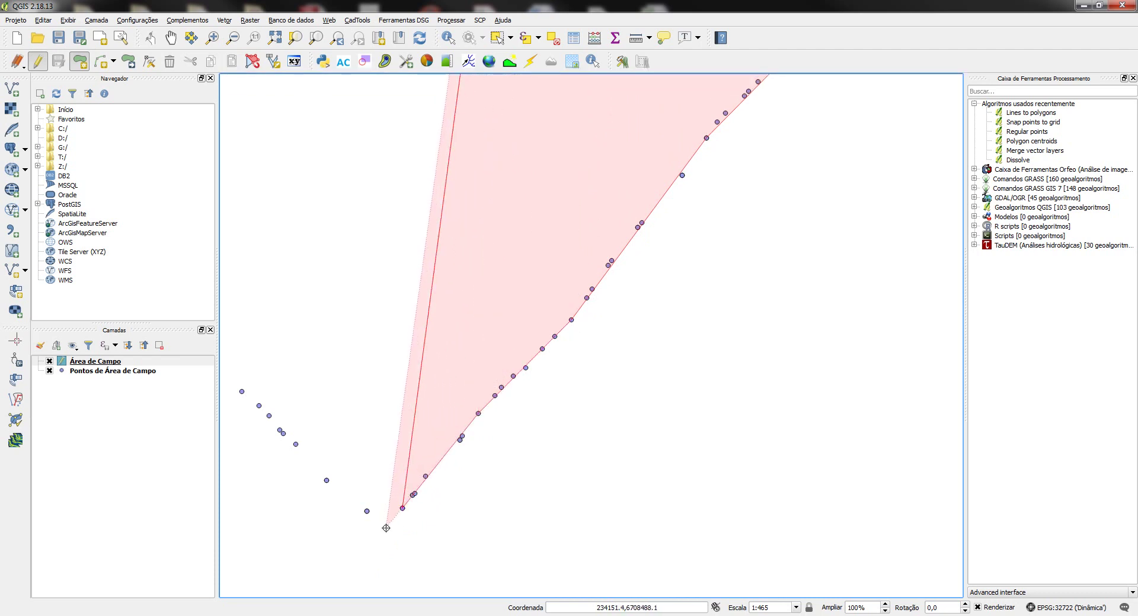
click(385, 528)
Step: Run the outline northwest from the southern corner, snapping vertices to the turning points along the first half of the southwestern edge
mouse_move(364, 511)
mouse_down()
mouse_move(758, 468)
mouse_move(784, 483)
mouse_up()
click(785, 480)
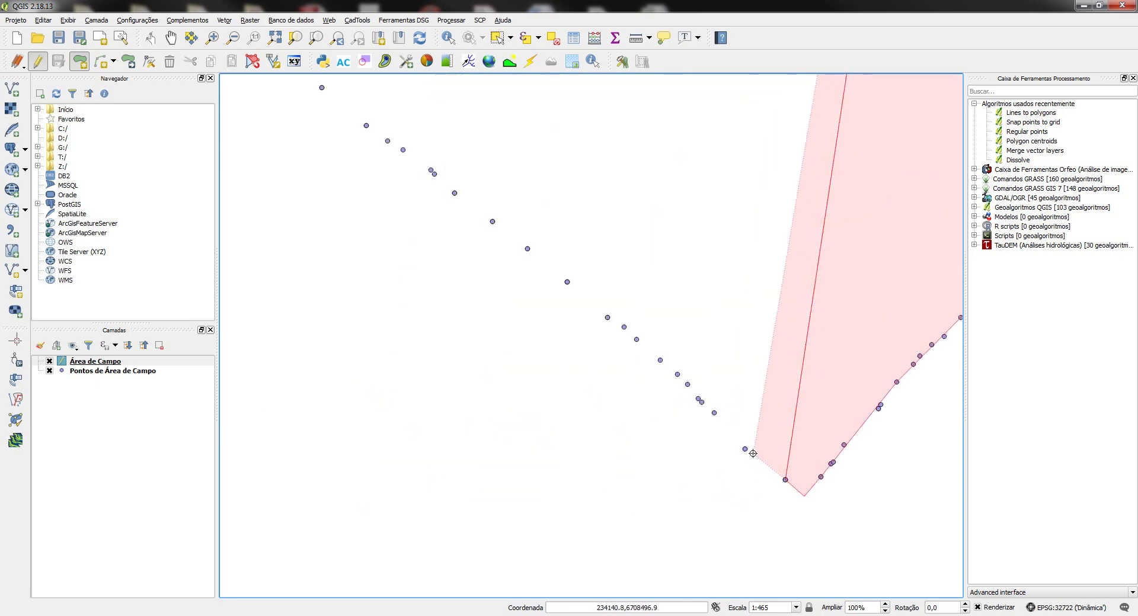
click(744, 449)
click(661, 361)
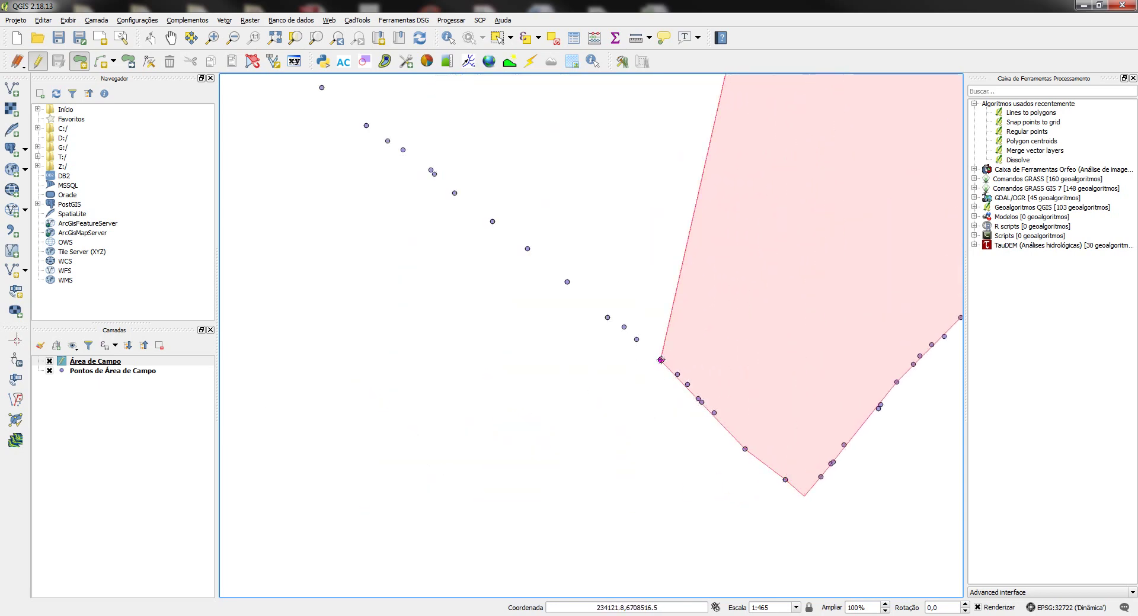
click(607, 317)
click(493, 222)
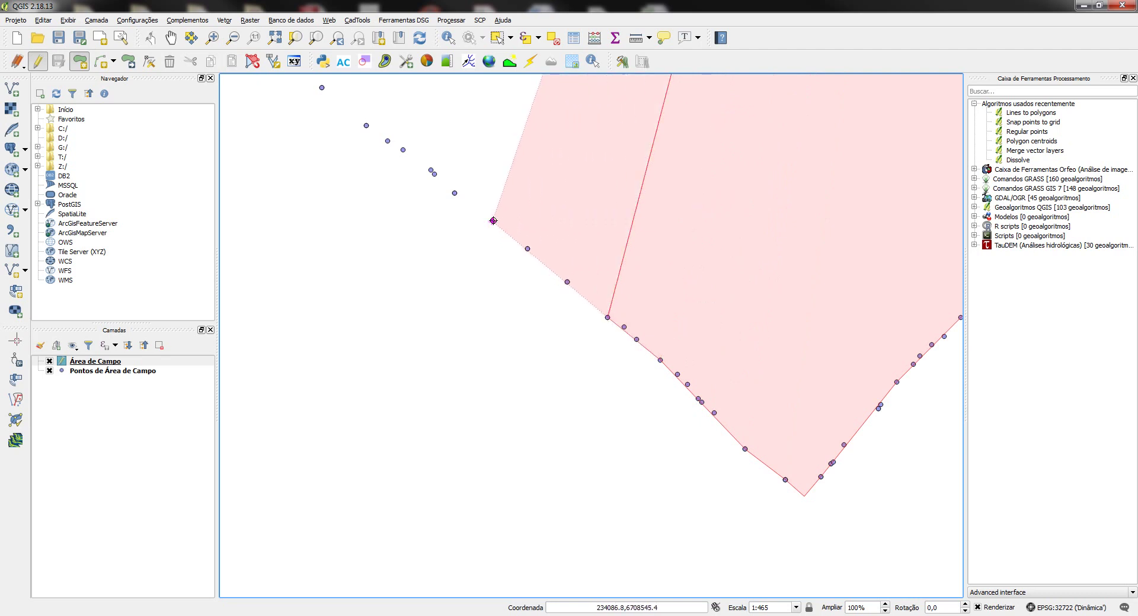
click(366, 126)
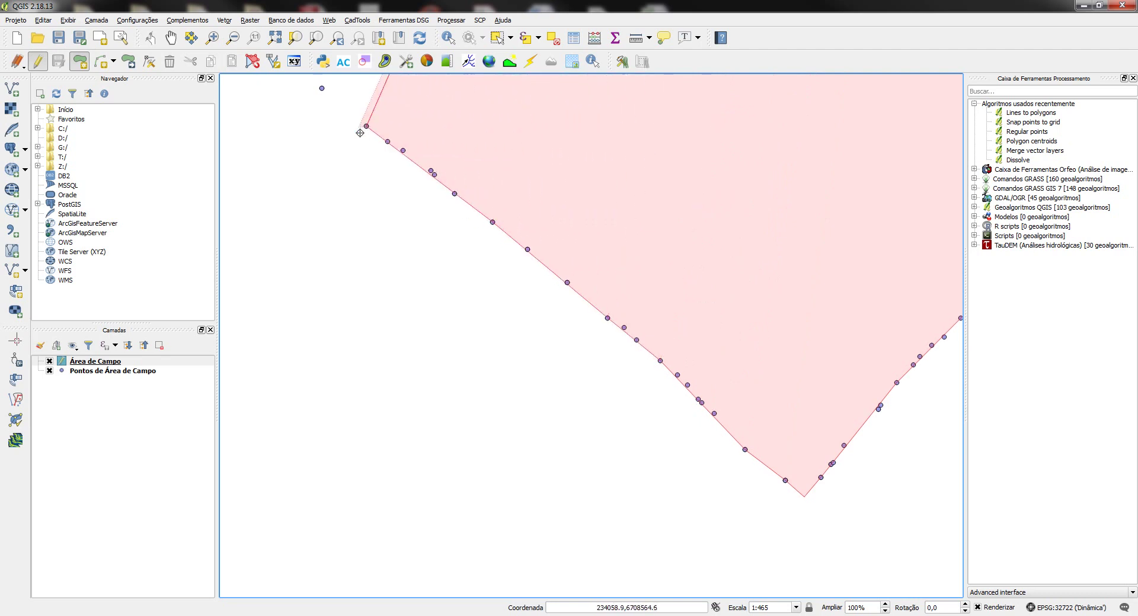
Step: Extend the outline along the rest of the southwestern edge toward the western corner, snapping vertices to its points
drag(365, 126, 601, 444)
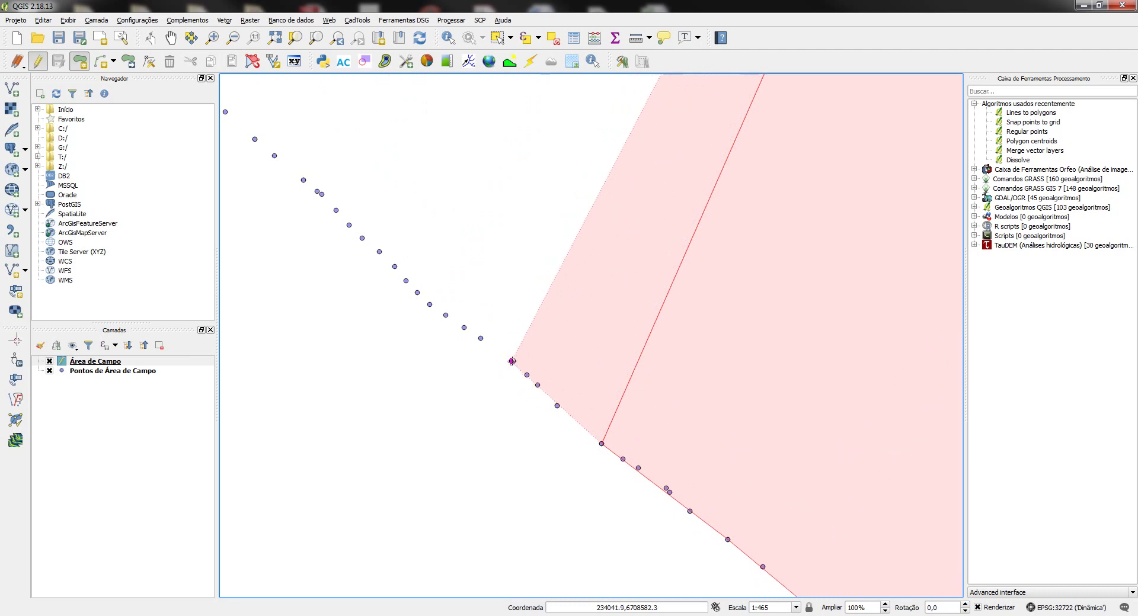
click(508, 361)
click(422, 297)
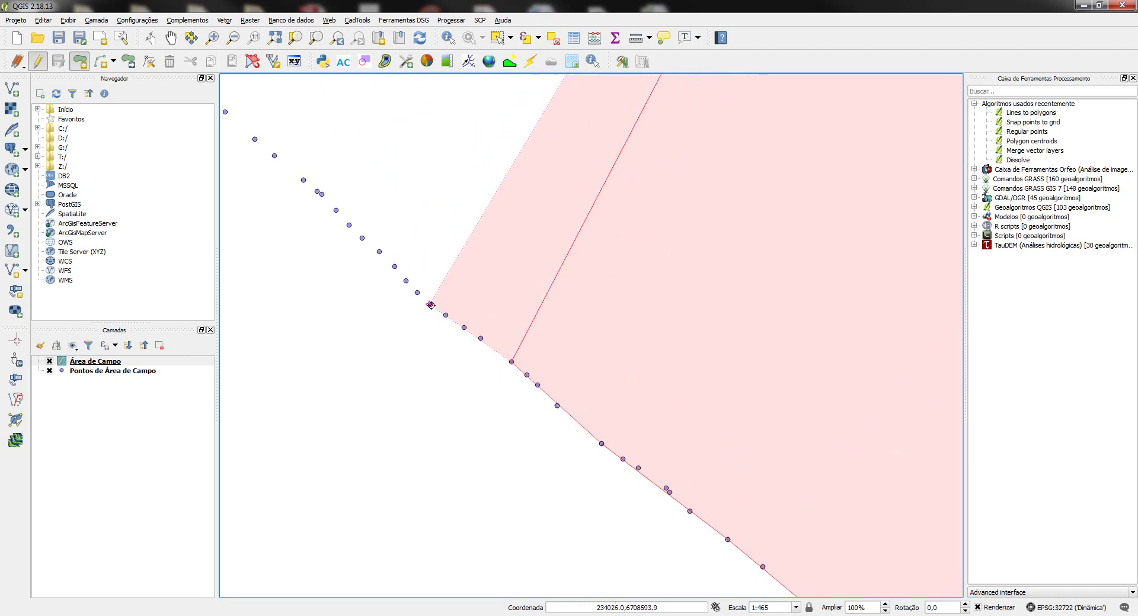
click(321, 194)
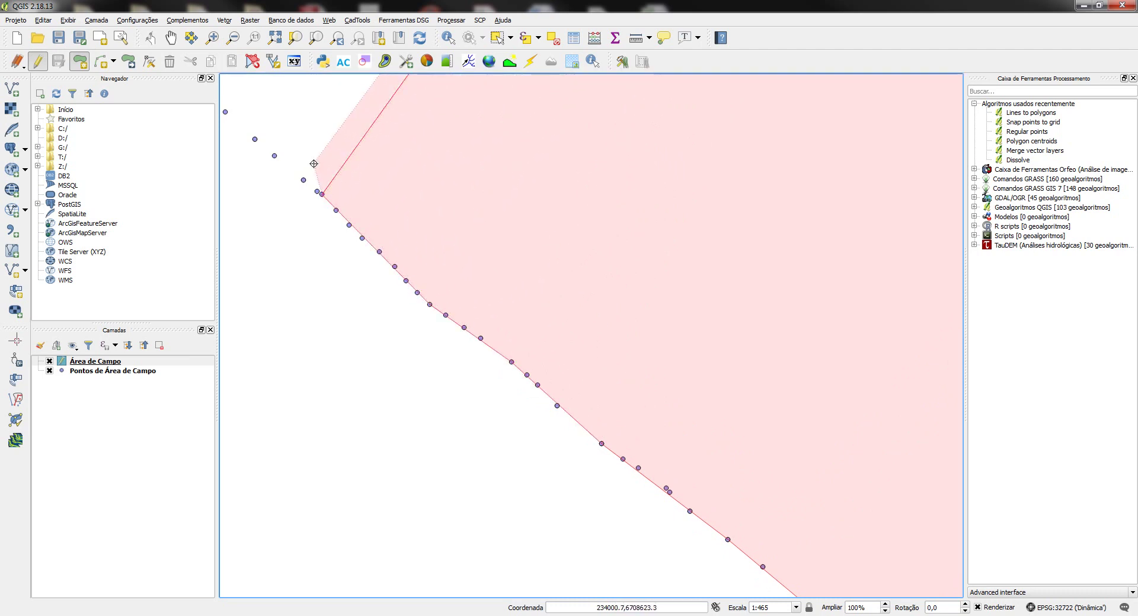
drag(226, 113, 630, 342)
click(629, 343)
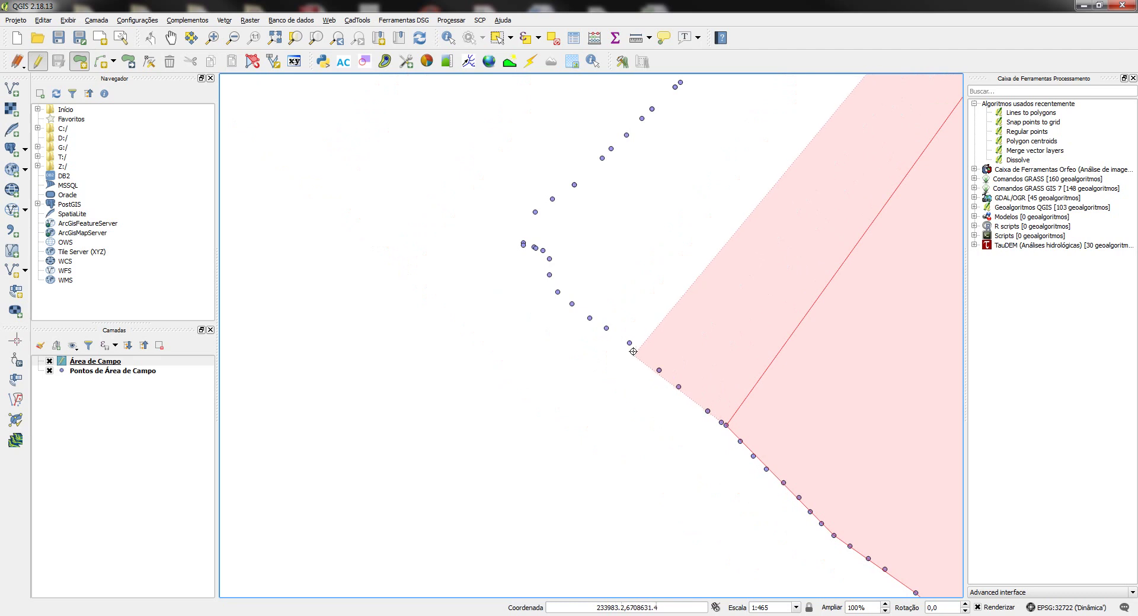
Step: Close the western corner with a free vertex beyond its points and run the outline northeast, snapping to points along the northwestern edge
click(557, 292)
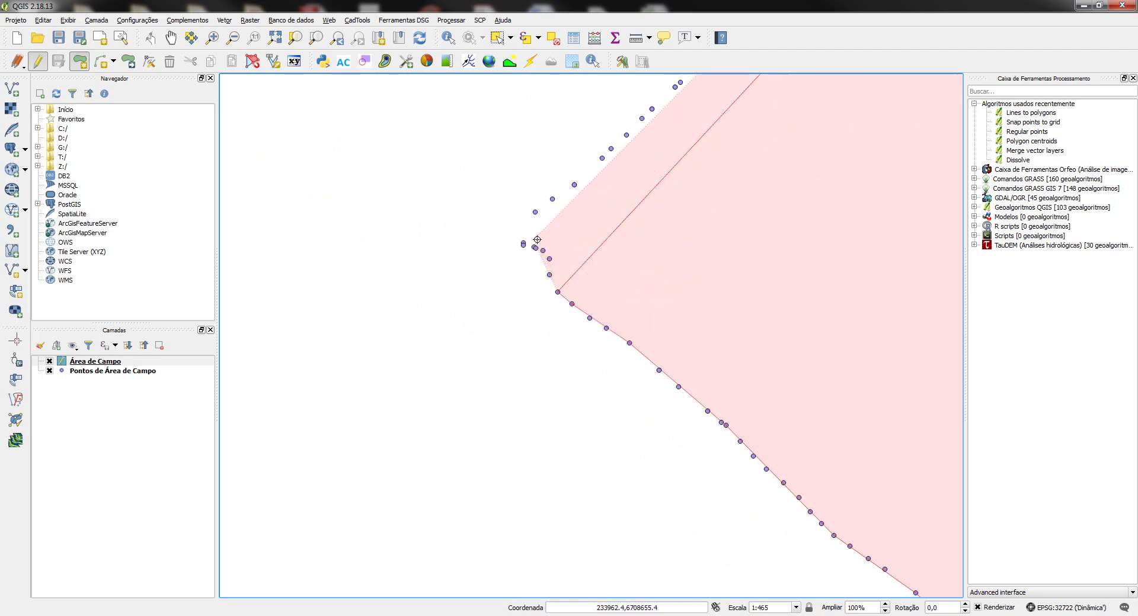
click(501, 246)
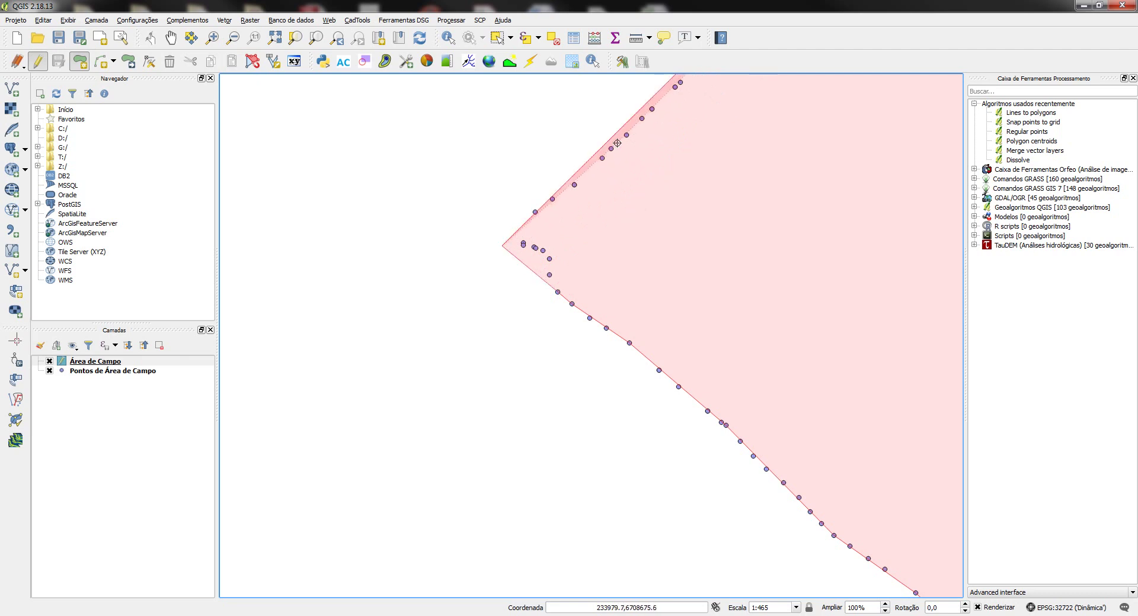
click(627, 135)
drag(708, 140, 393, 374)
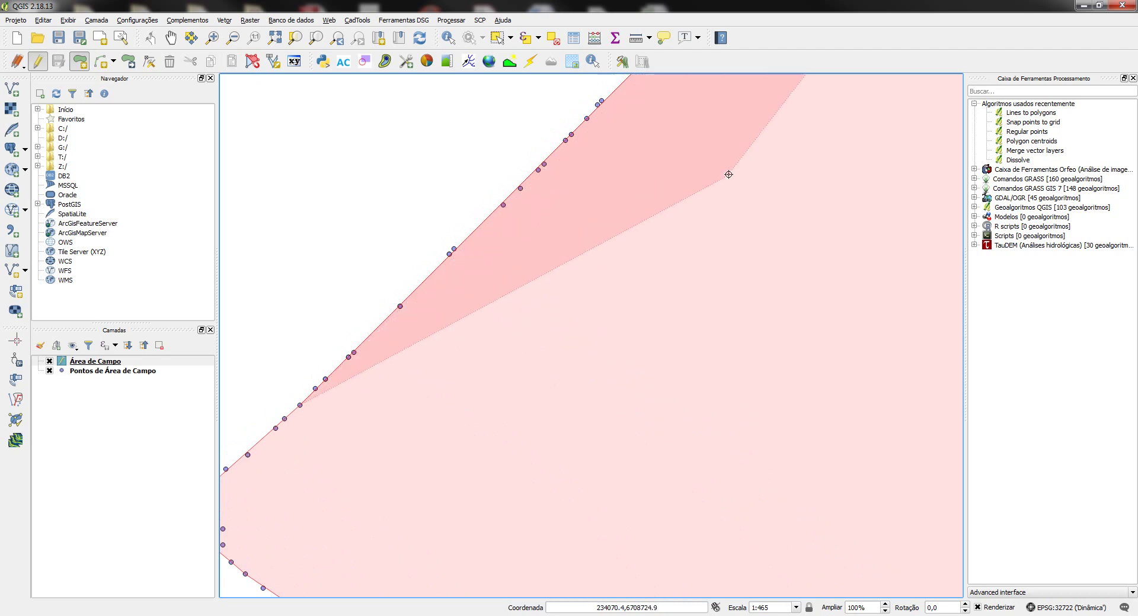
drag(728, 190, 541, 571)
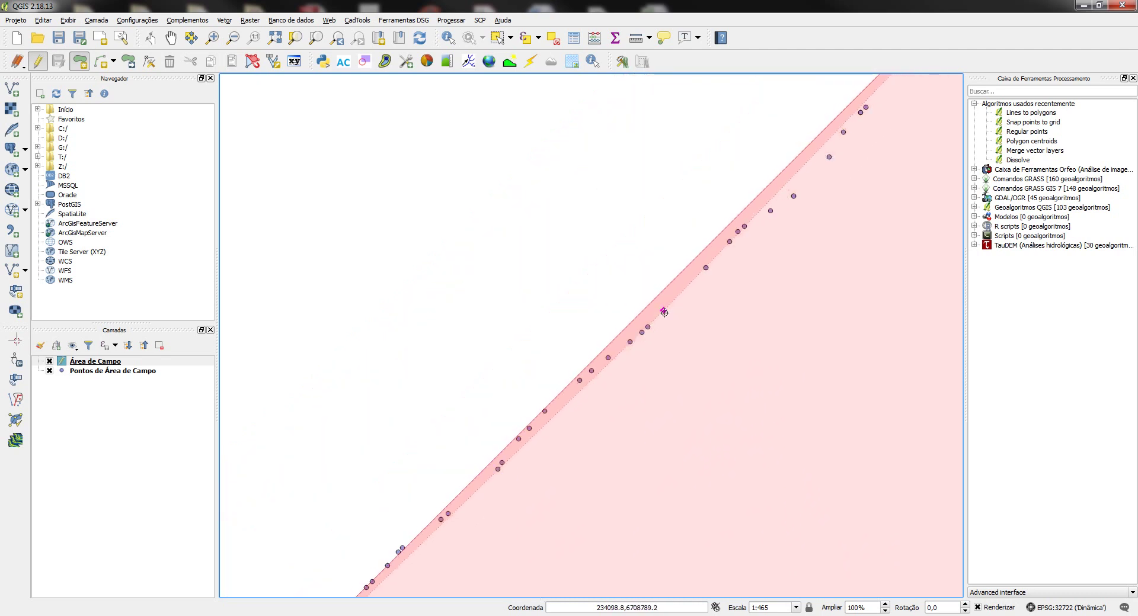
click(664, 312)
drag(864, 160, 530, 452)
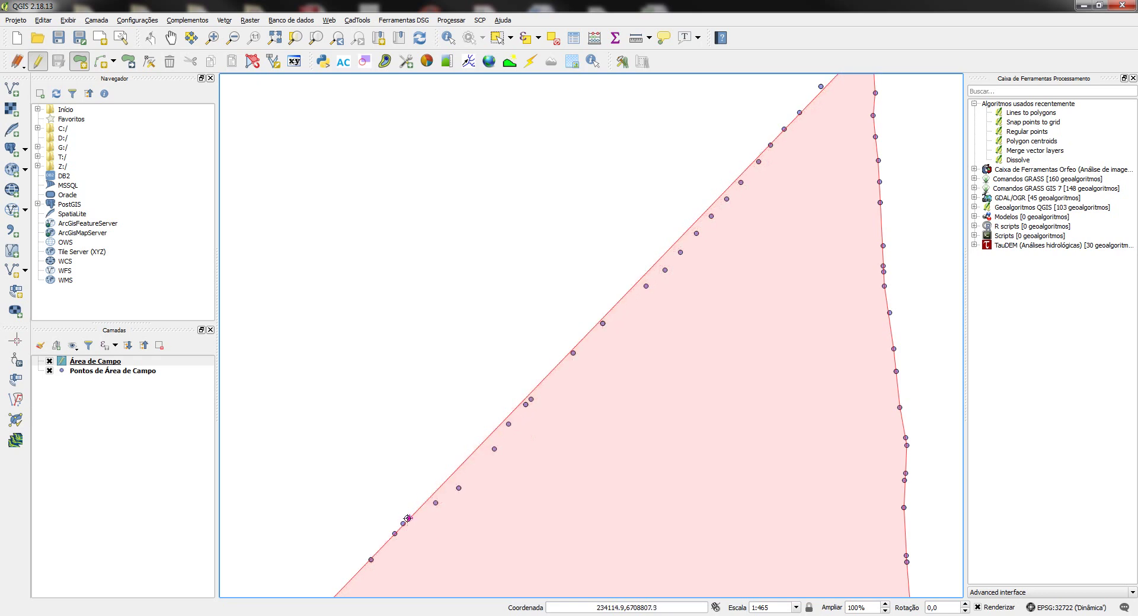
Step: Trace the inward bend and the following stretch of the northwestern edge, snapping vertices to its turning points
click(408, 519)
click(435, 502)
click(458, 487)
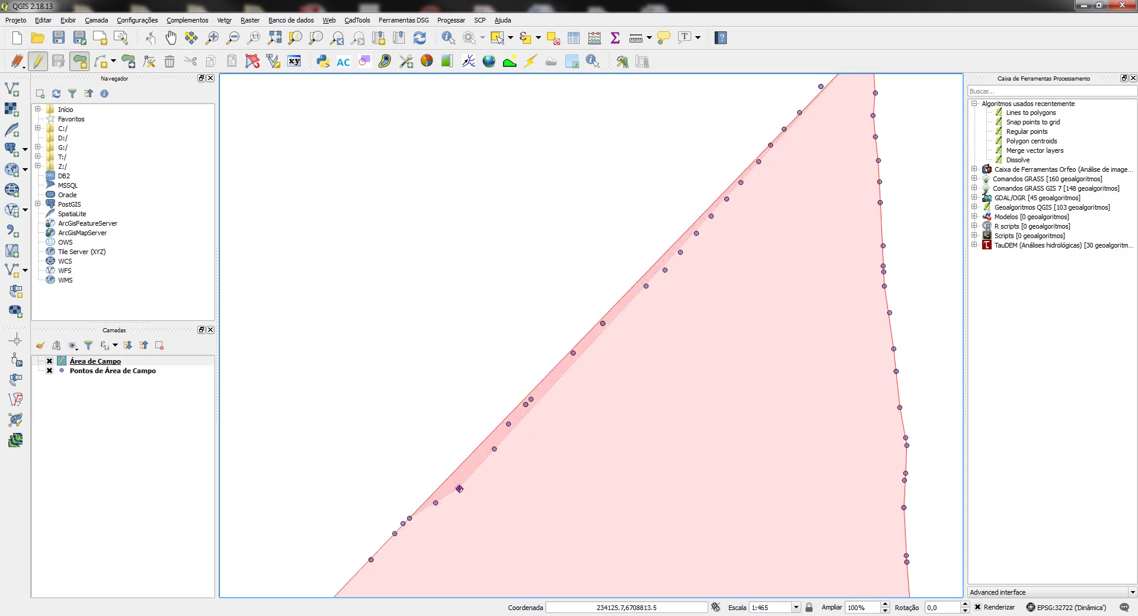
click(532, 397)
click(665, 270)
click(696, 233)
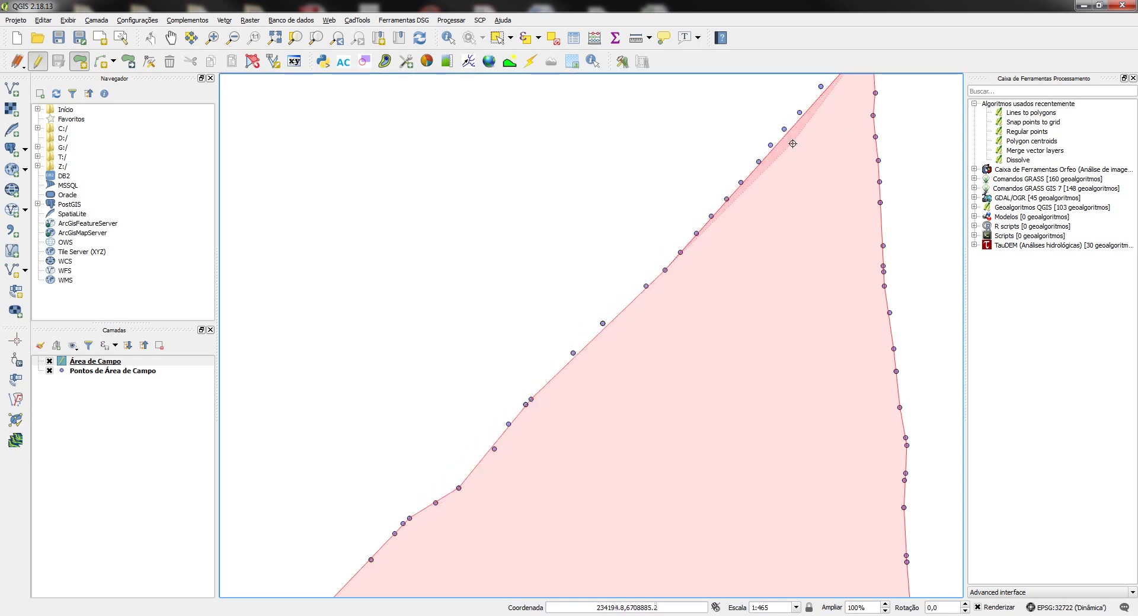
Step: Snap the last vertices up to the point just before the northern tip and finish the polygon
drag(793, 143, 614, 337)
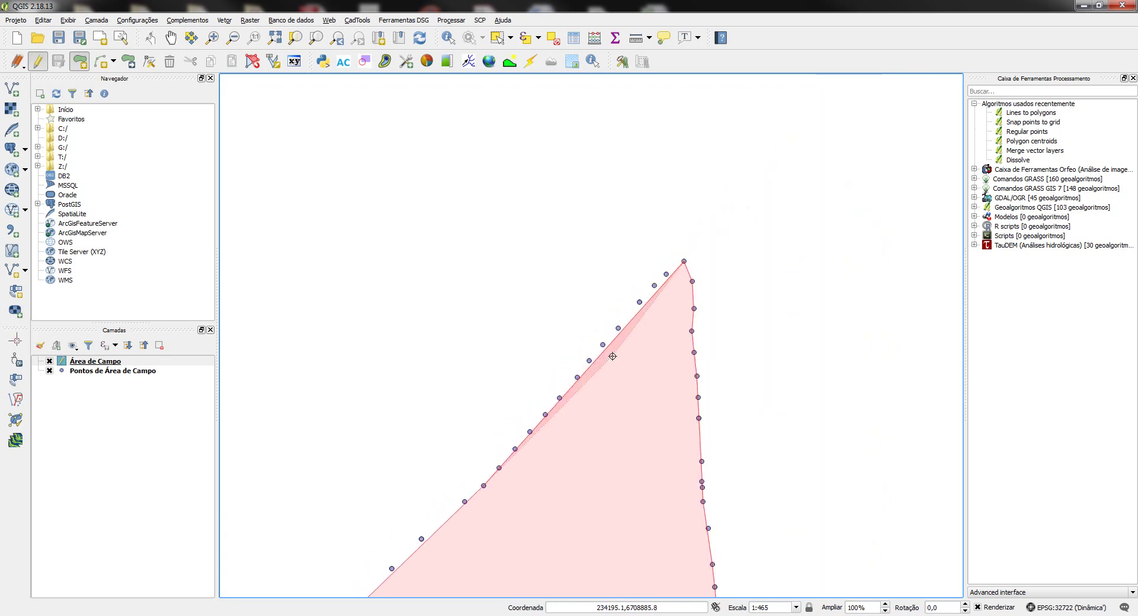
click(638, 306)
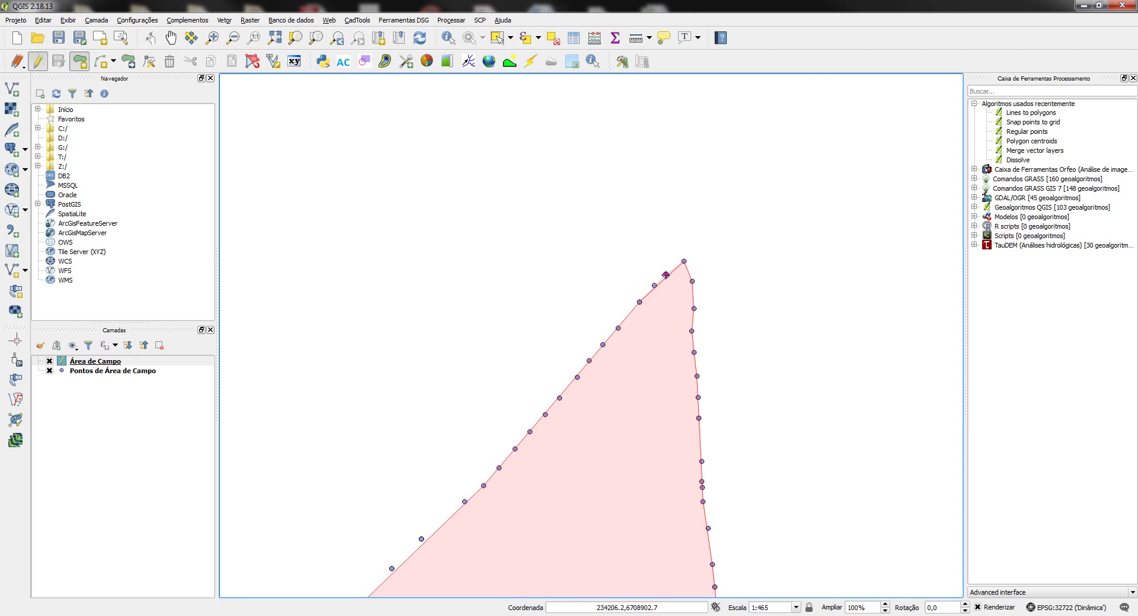
click(665, 275)
right_click(666, 275)
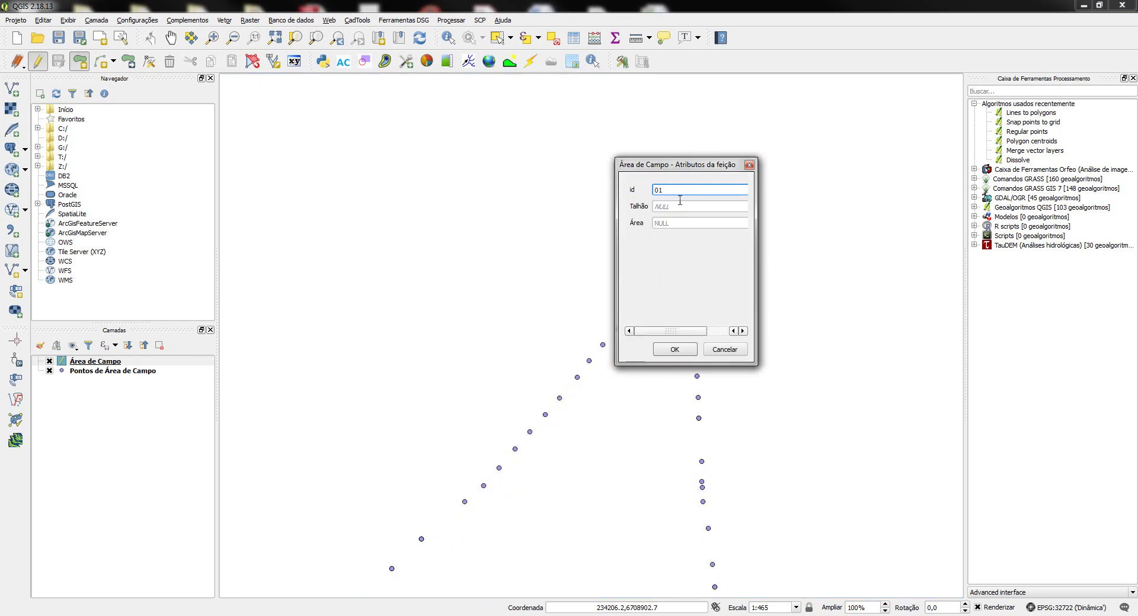
Step: Record the polygon with id 01 and Talhão Campo de Anoni, then stop editing the layer and keep its edits
click(678, 208)
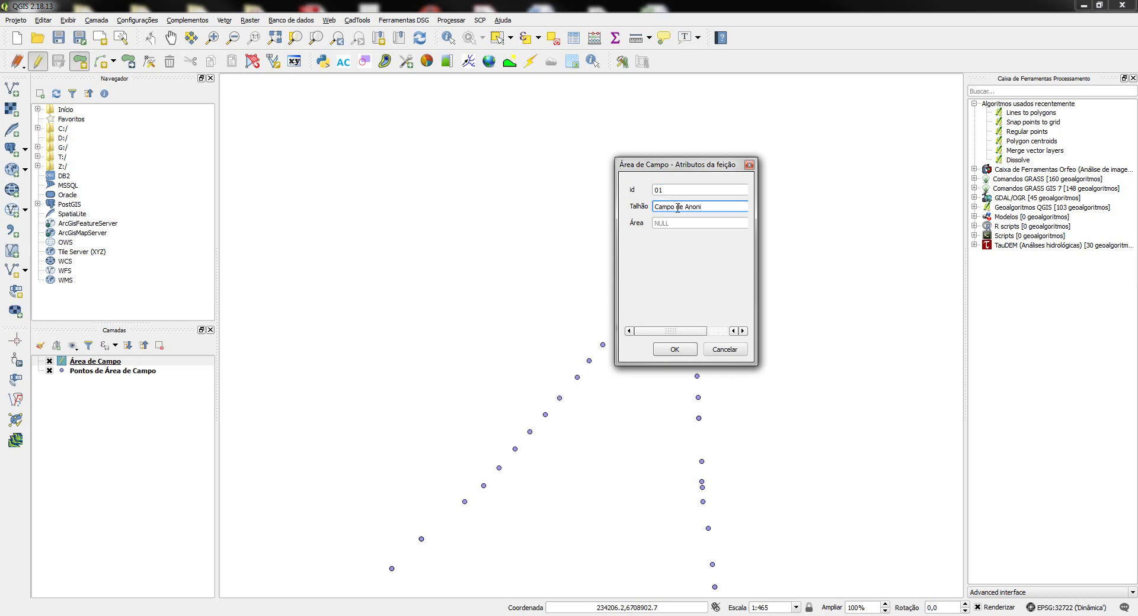
click(682, 350)
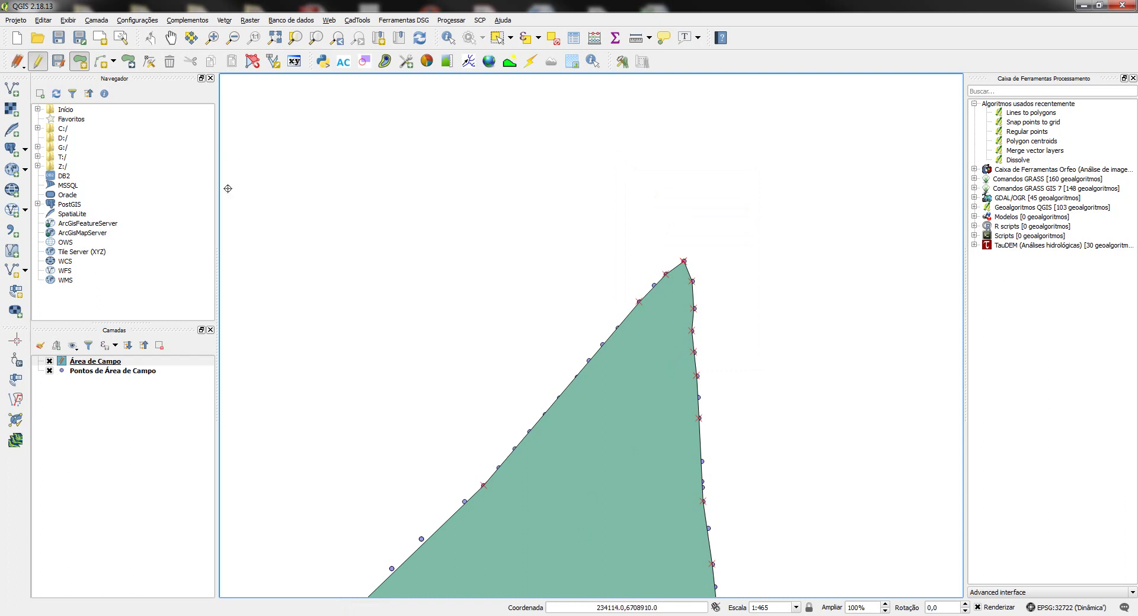
click(274, 37)
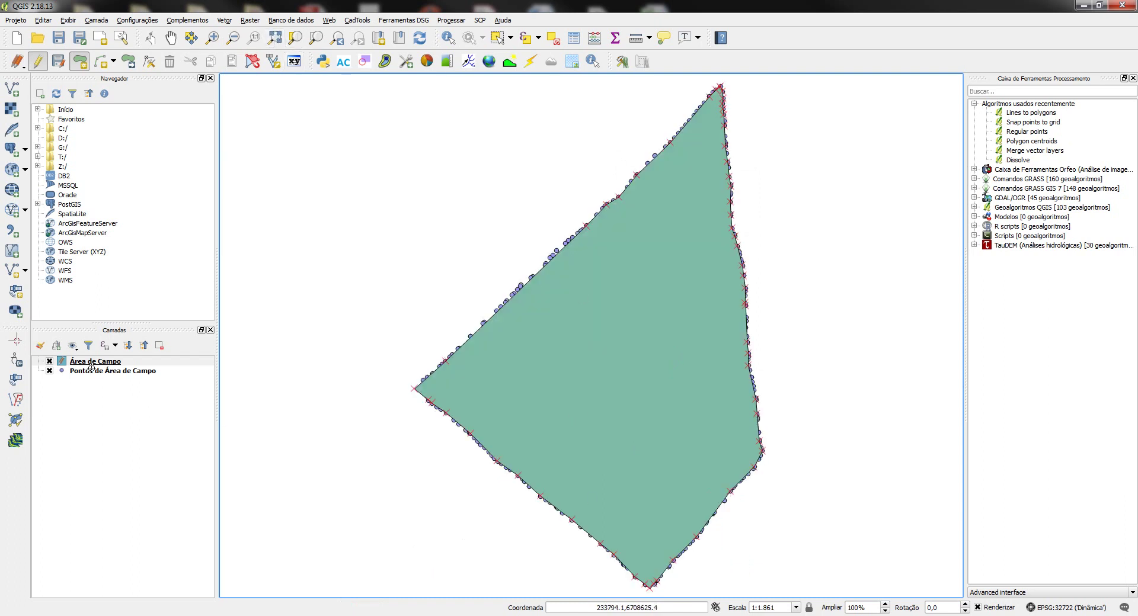
click(38, 61)
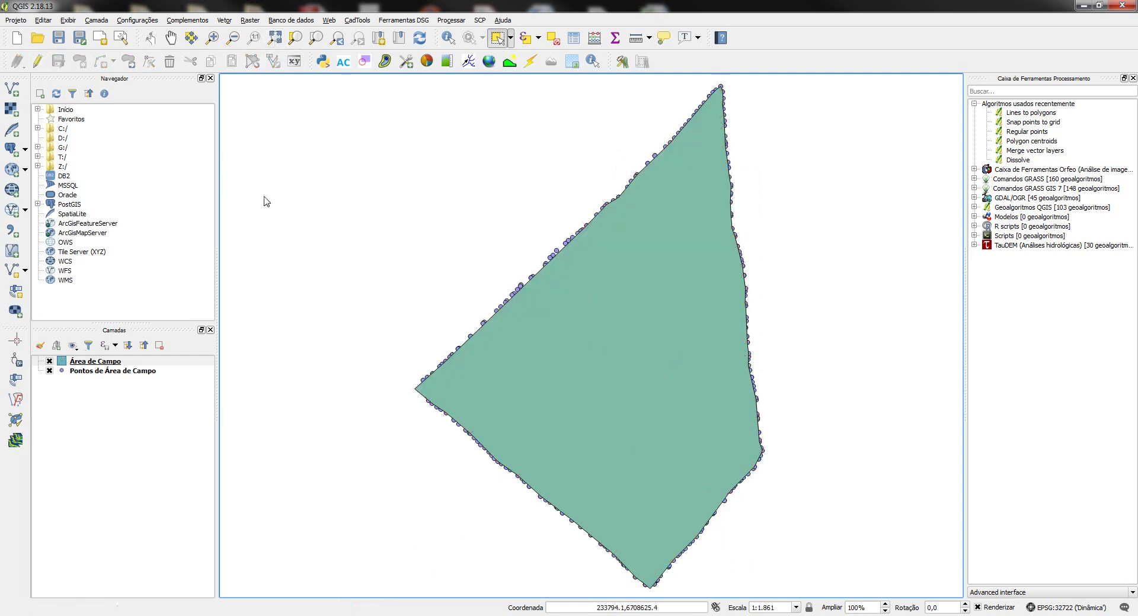
Step: Hide the Pontos de Área de Campo layer and open the attribute table of Área de Campo
click(50, 371)
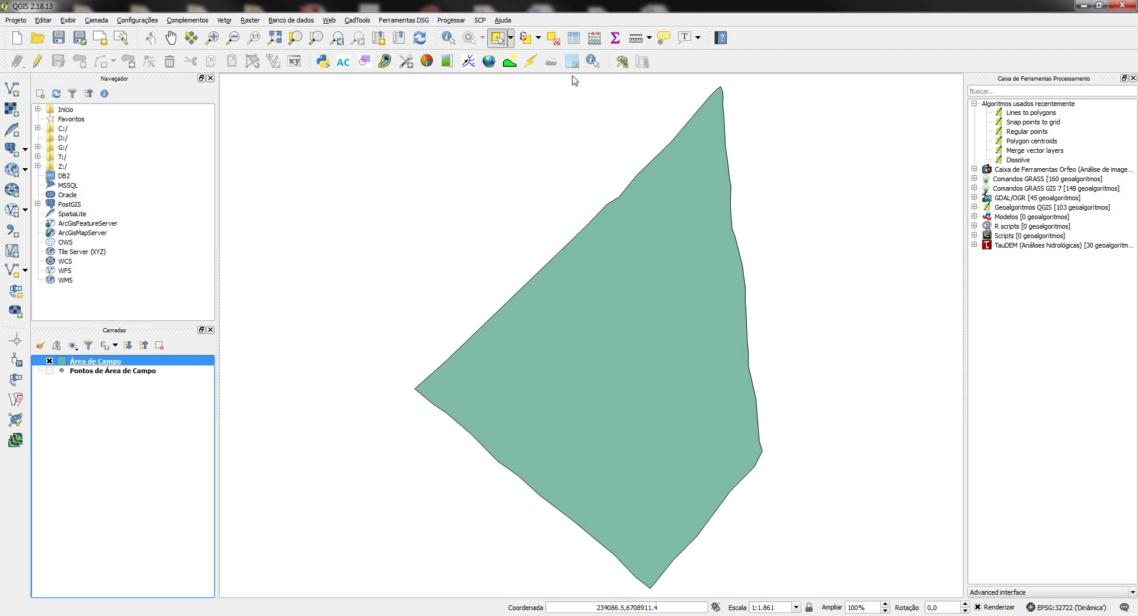
click(576, 42)
click(575, 43)
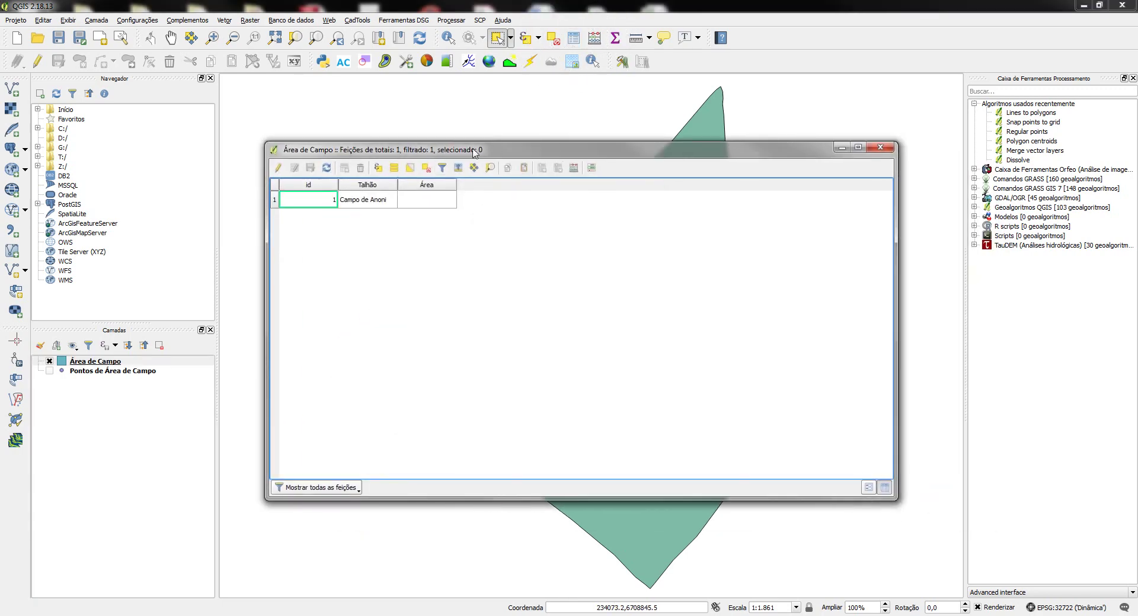
Step: Open the field calculator and set it to update the existing Área field
click(573, 168)
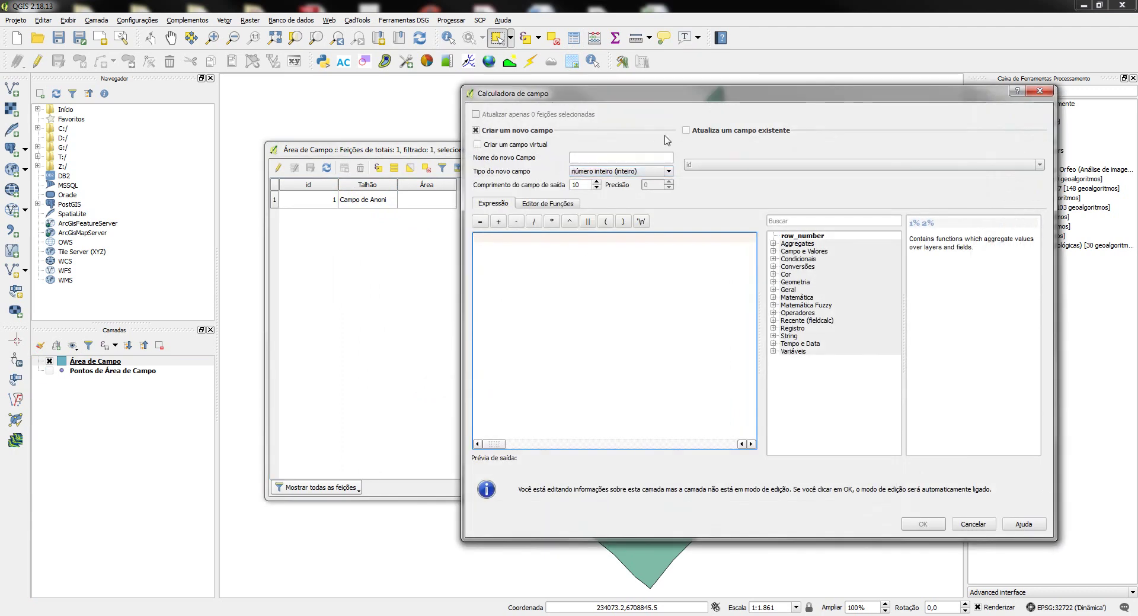
click(686, 131)
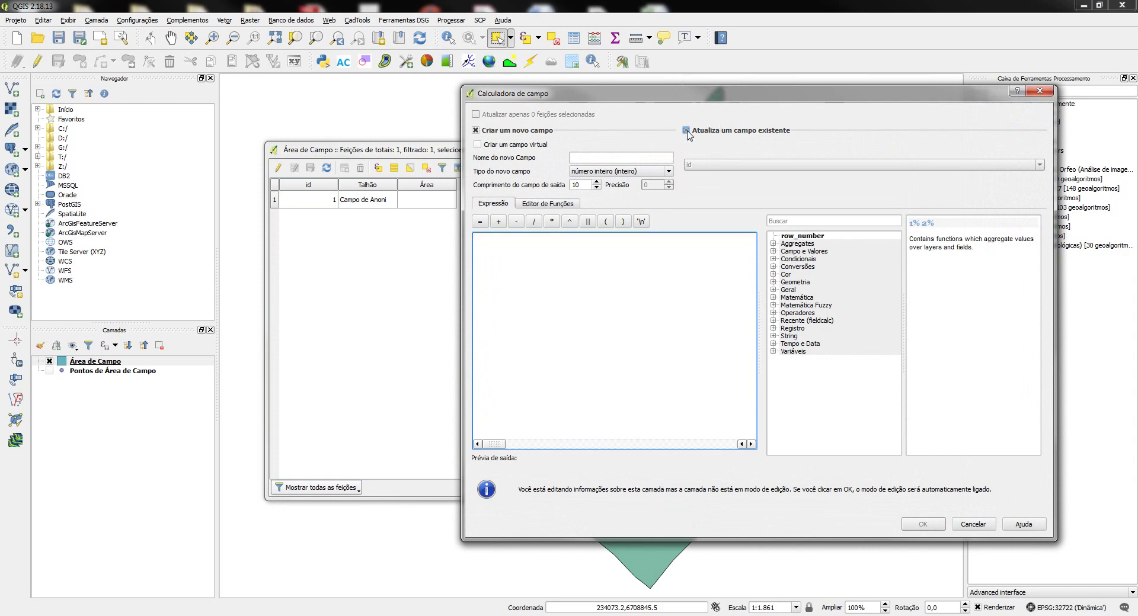
click(695, 166)
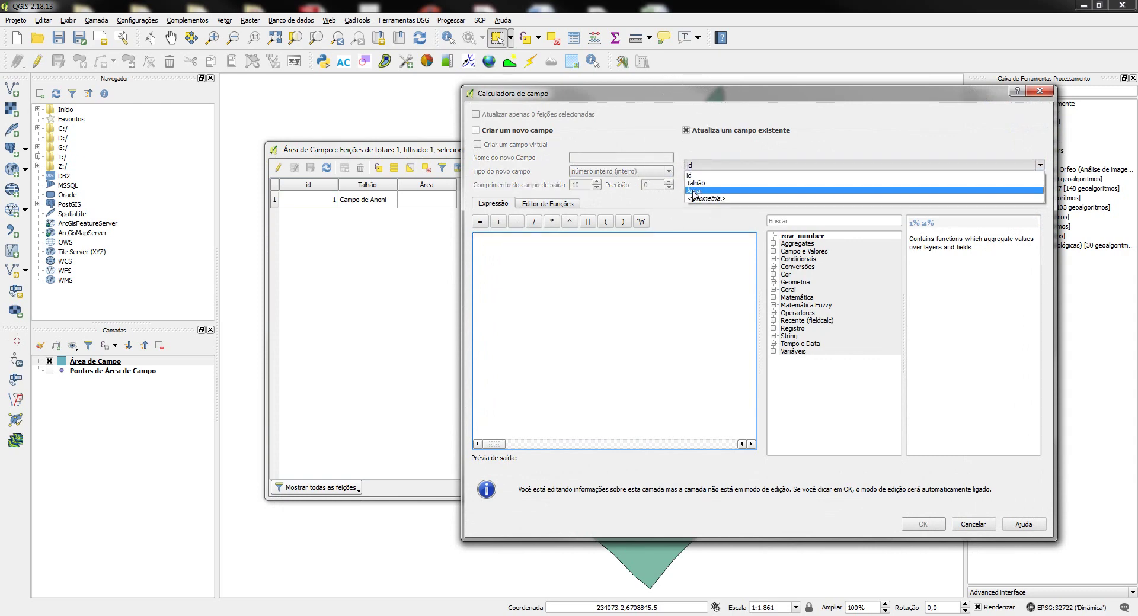
click(694, 193)
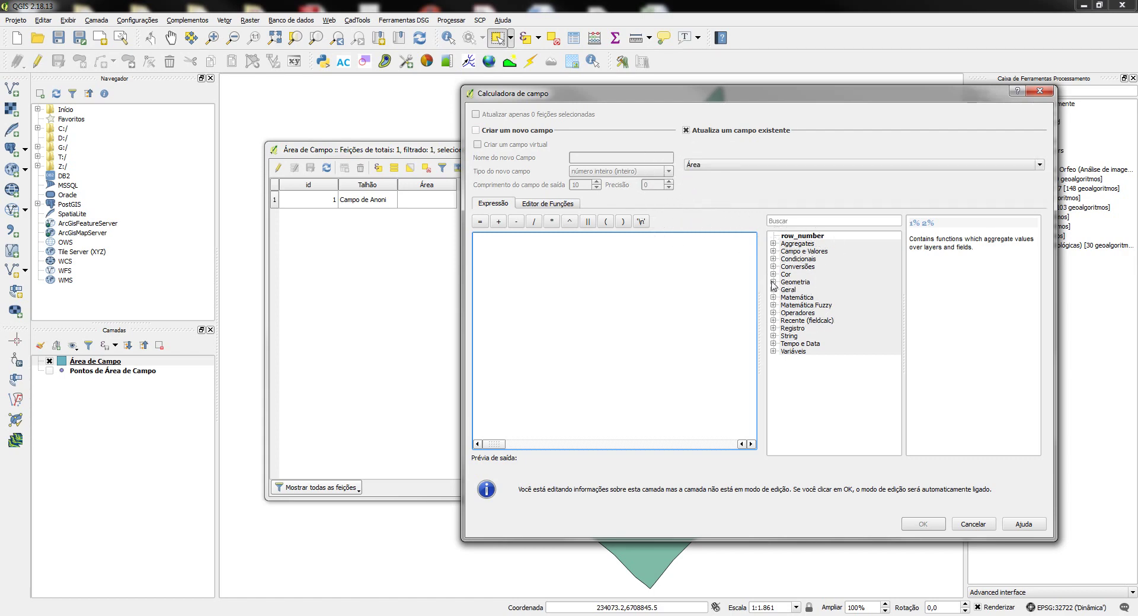
Step: Calculate the Área field in hectares with the geometry expression $area / 10000
click(773, 283)
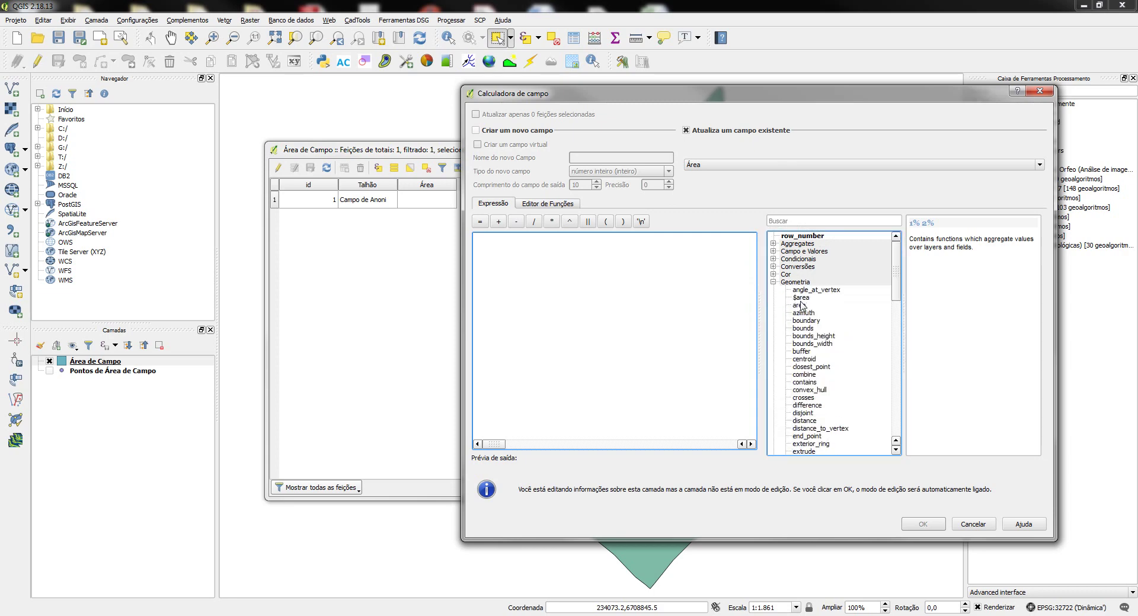
double_click(800, 298)
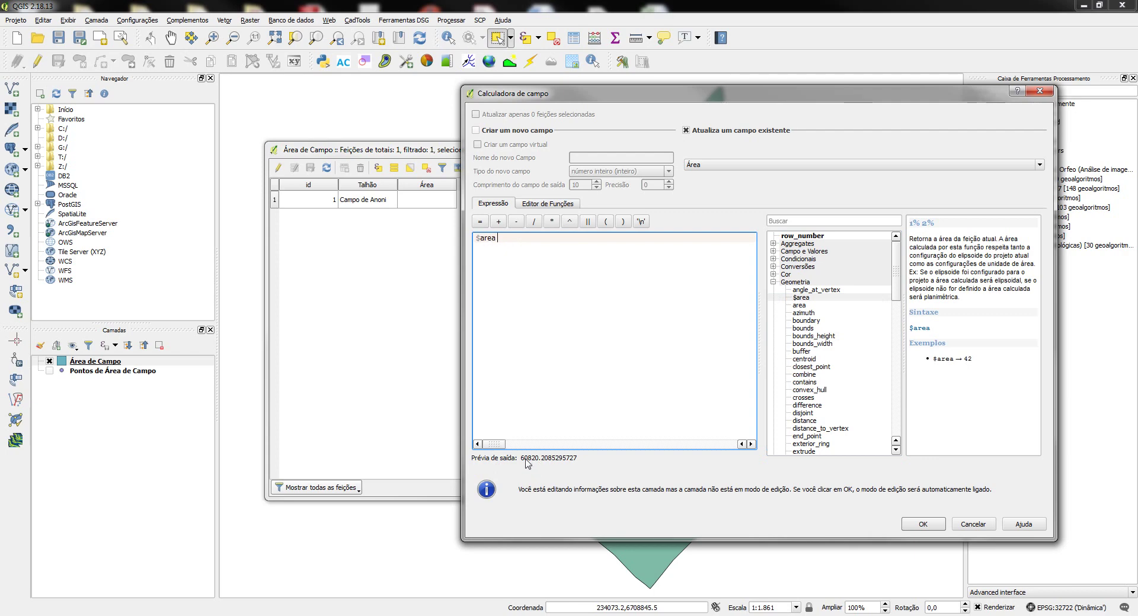
click(534, 221)
text(10000)
click(923, 524)
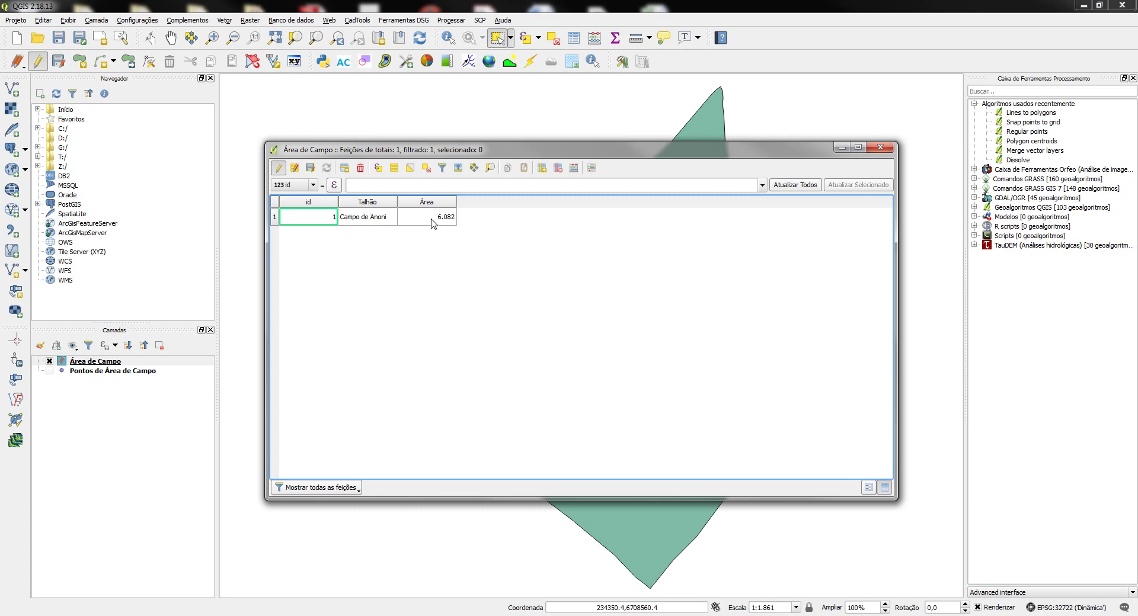
Step: Close the attribute table and end editing with the area kept, and show the Pontos de Área de Campo layer again
drag(528, 158, 502, 172)
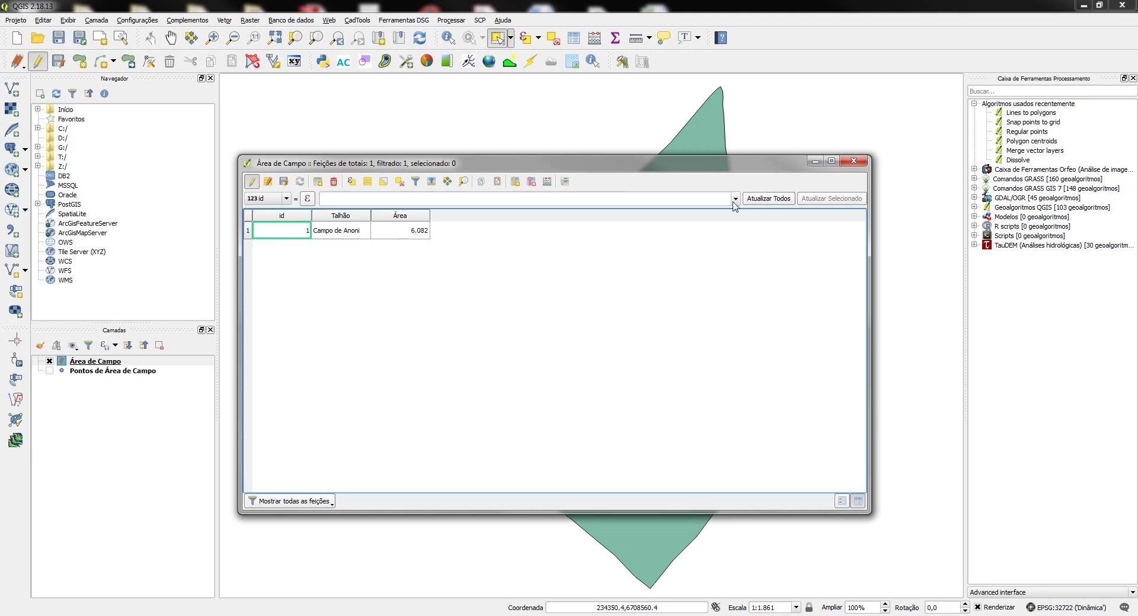
click(853, 160)
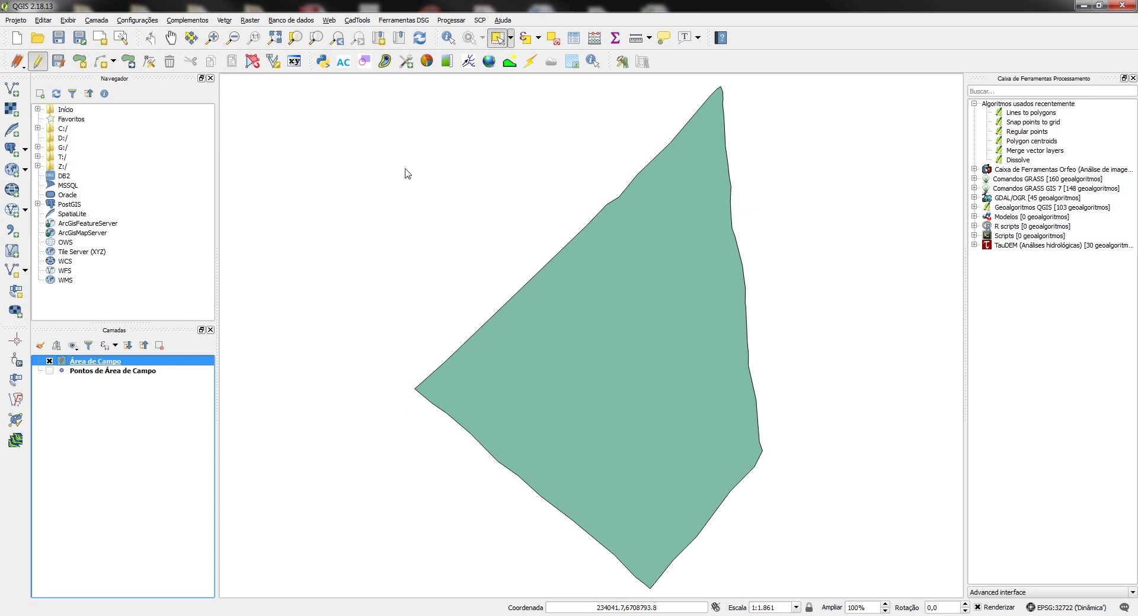
click(37, 65)
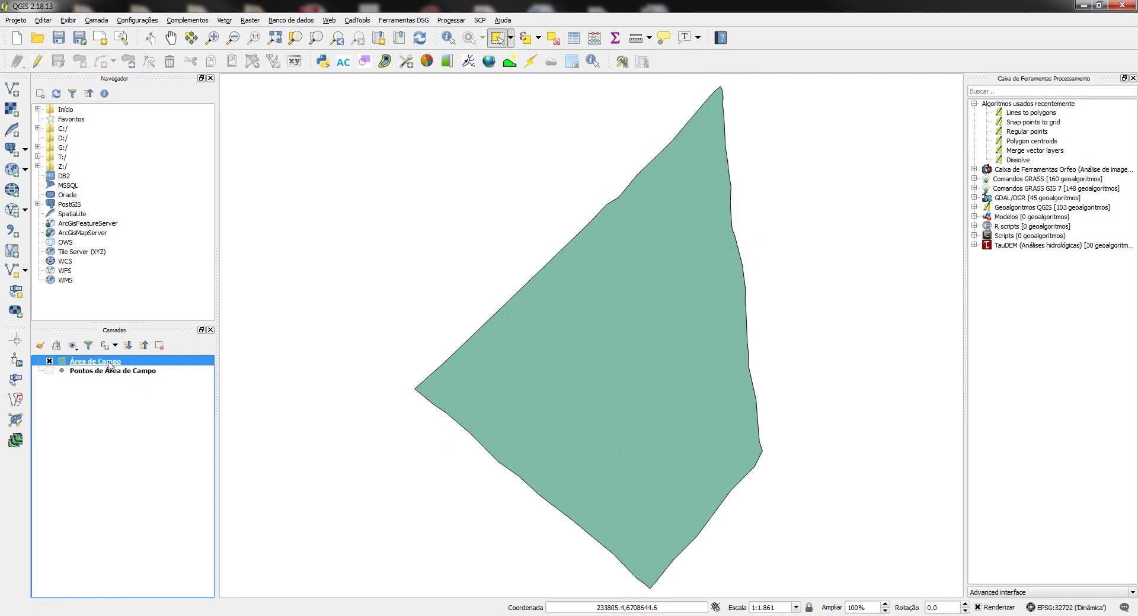
click(49, 371)
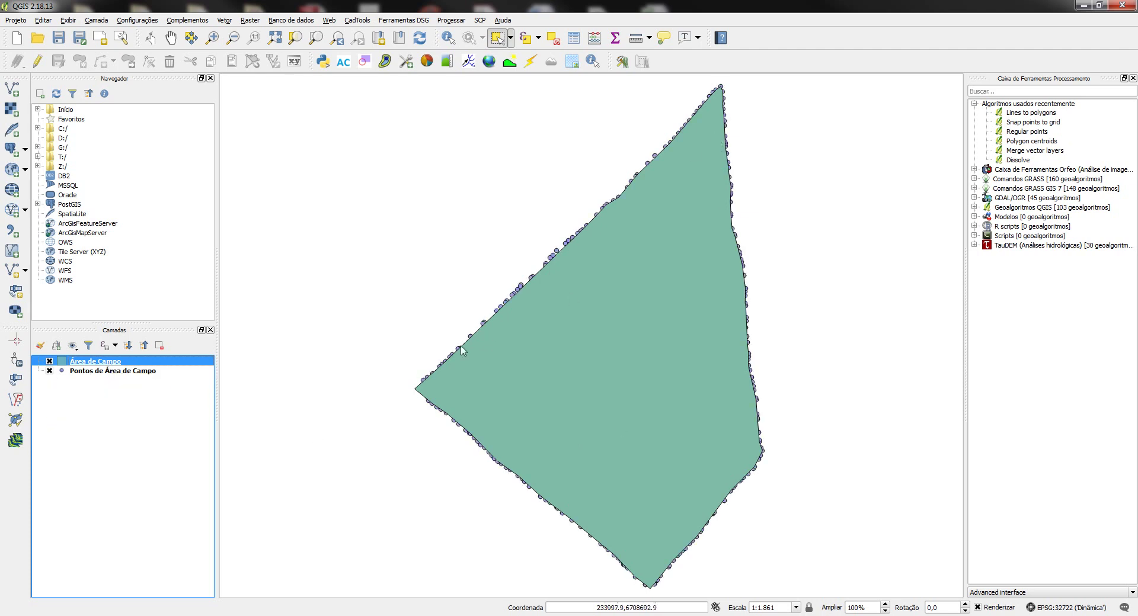